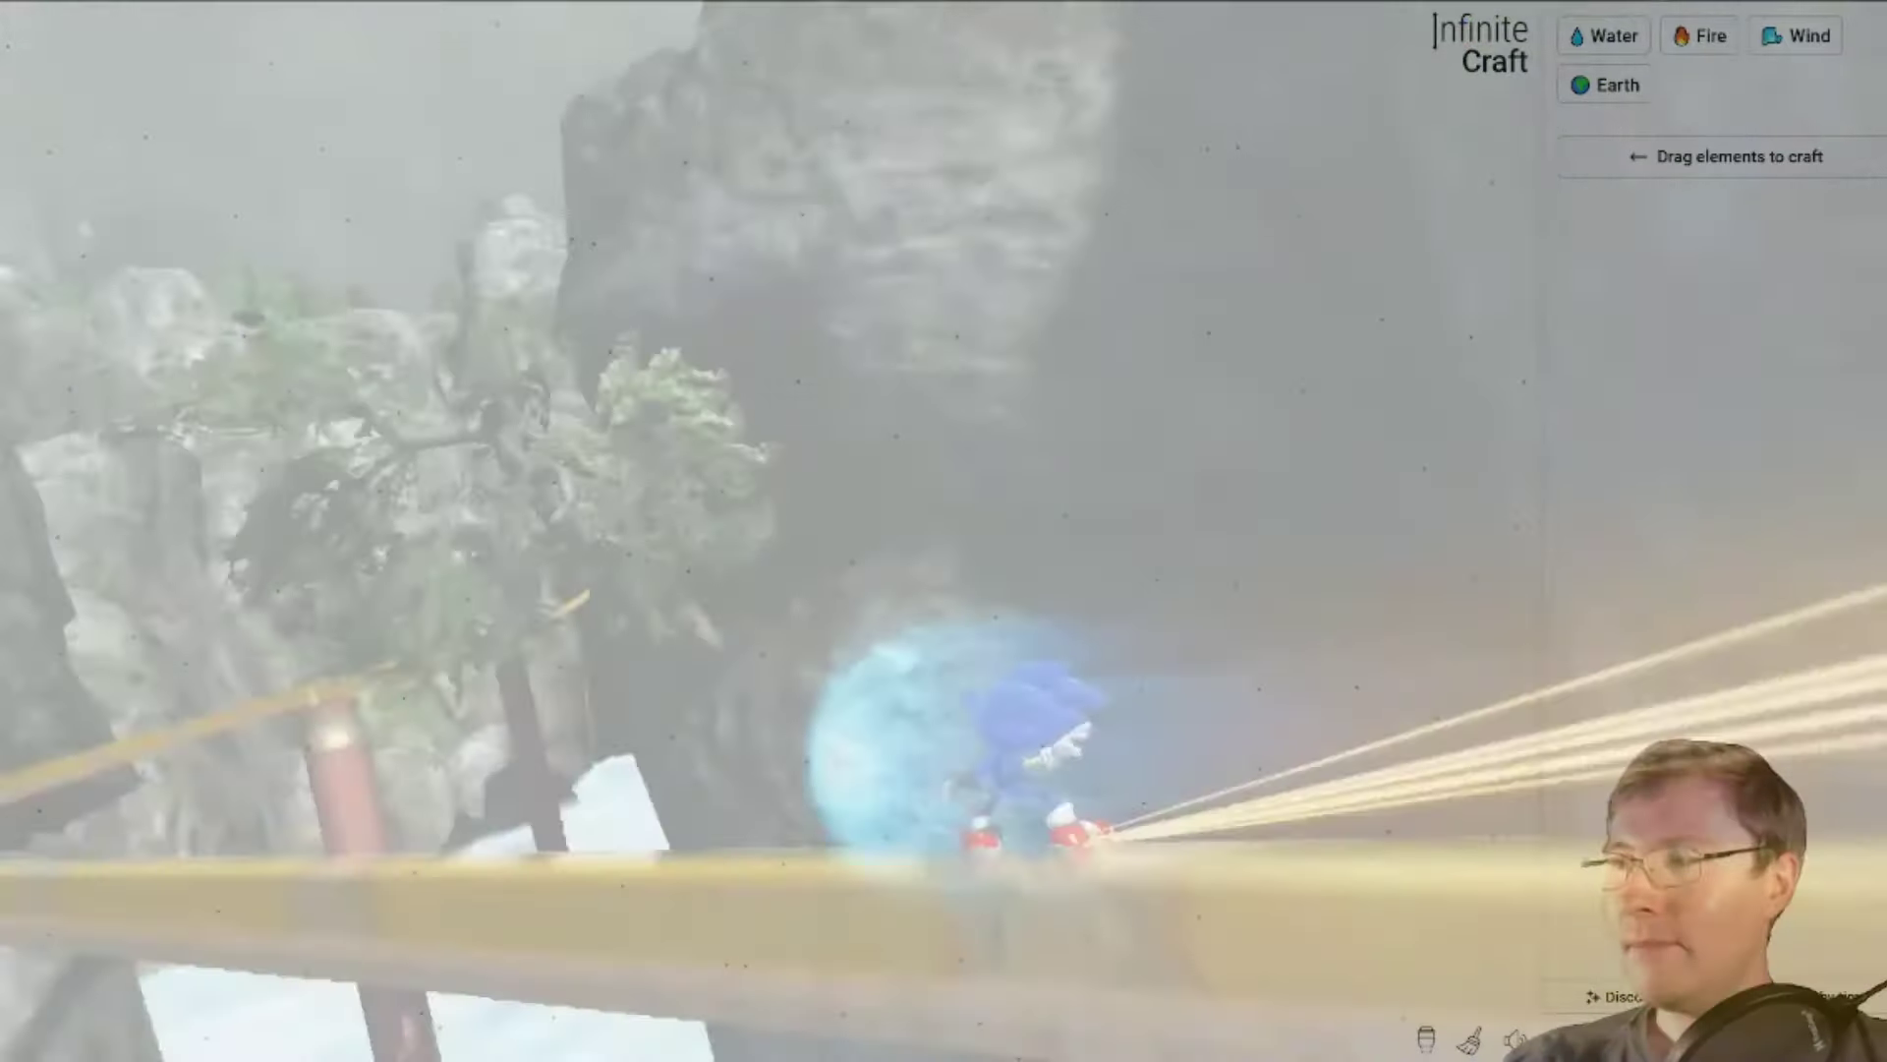
Drop an Earth element from the sidebar onto the middle of the empty canvas.
left_click_drag(1609, 84, 834, 401)
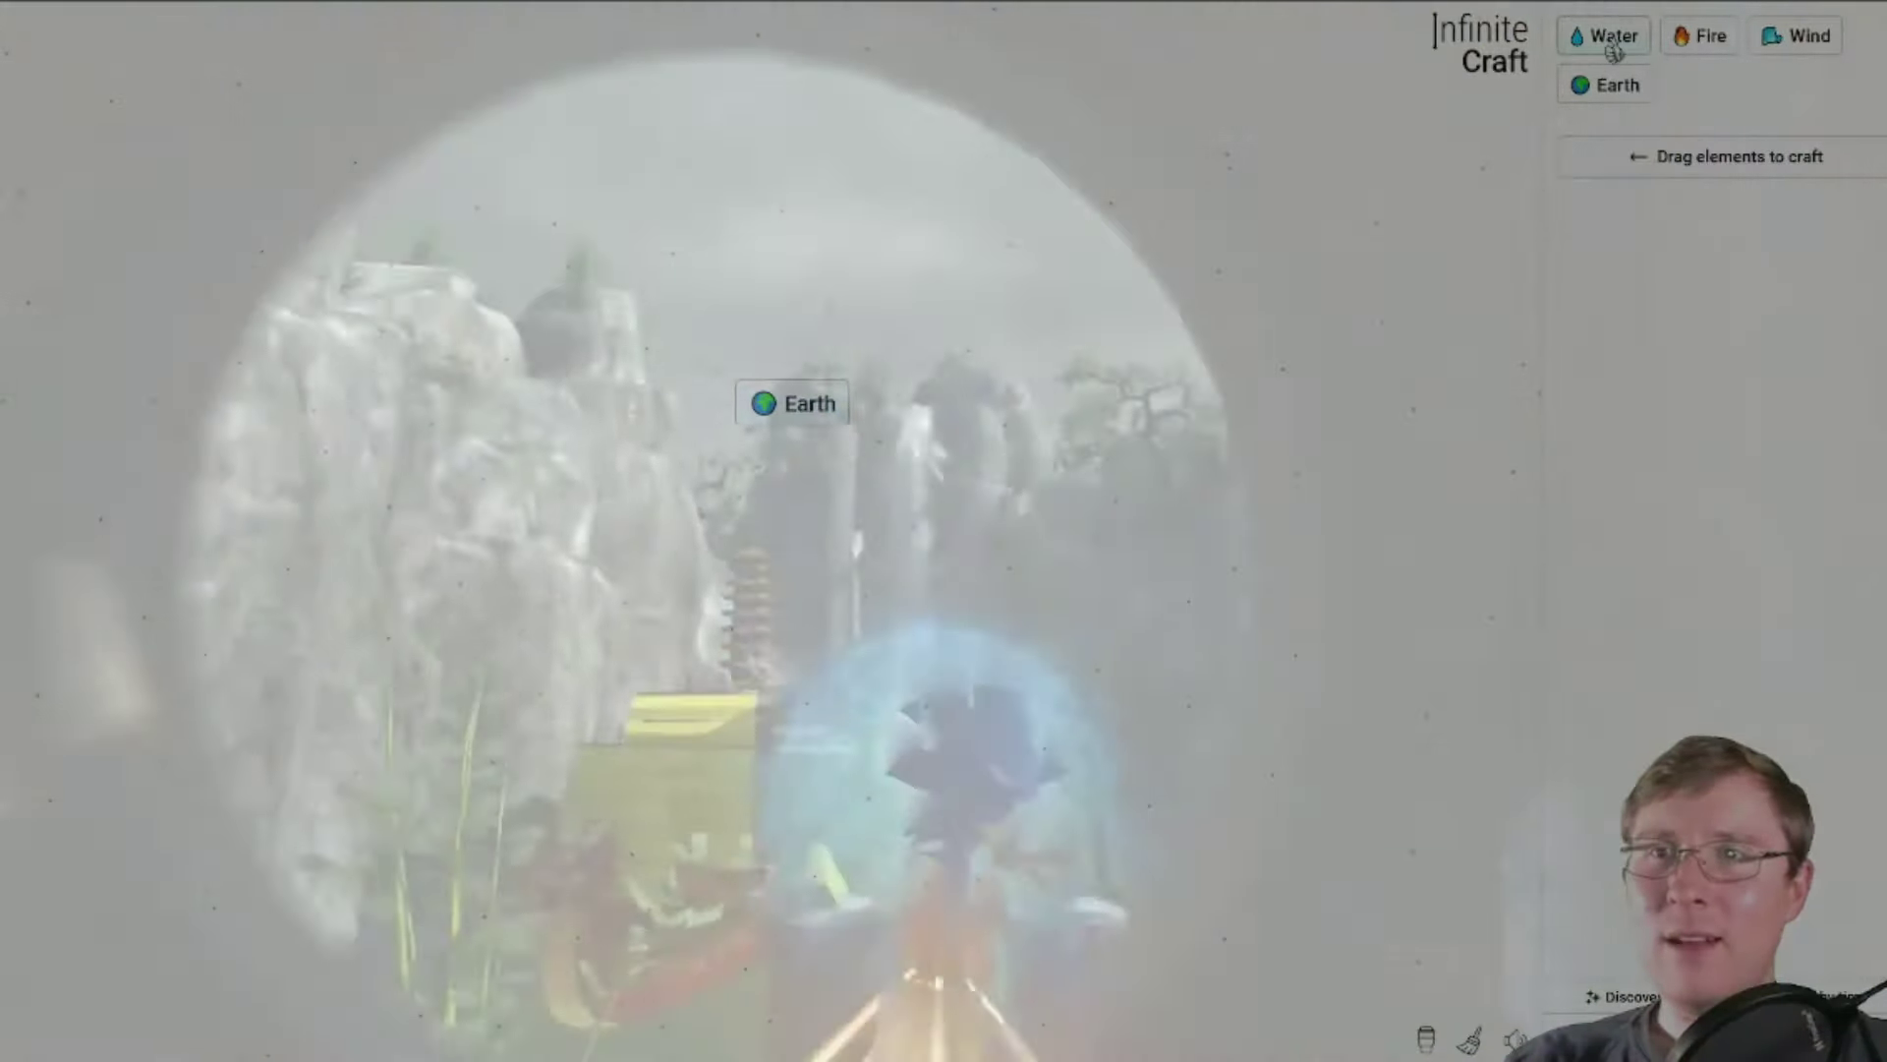
Add Water, craft Venus from Venus Flytrap and Volcano, then Aphrodite from Venus and Water.
left_click_drag(1608, 35, 1004, 427)
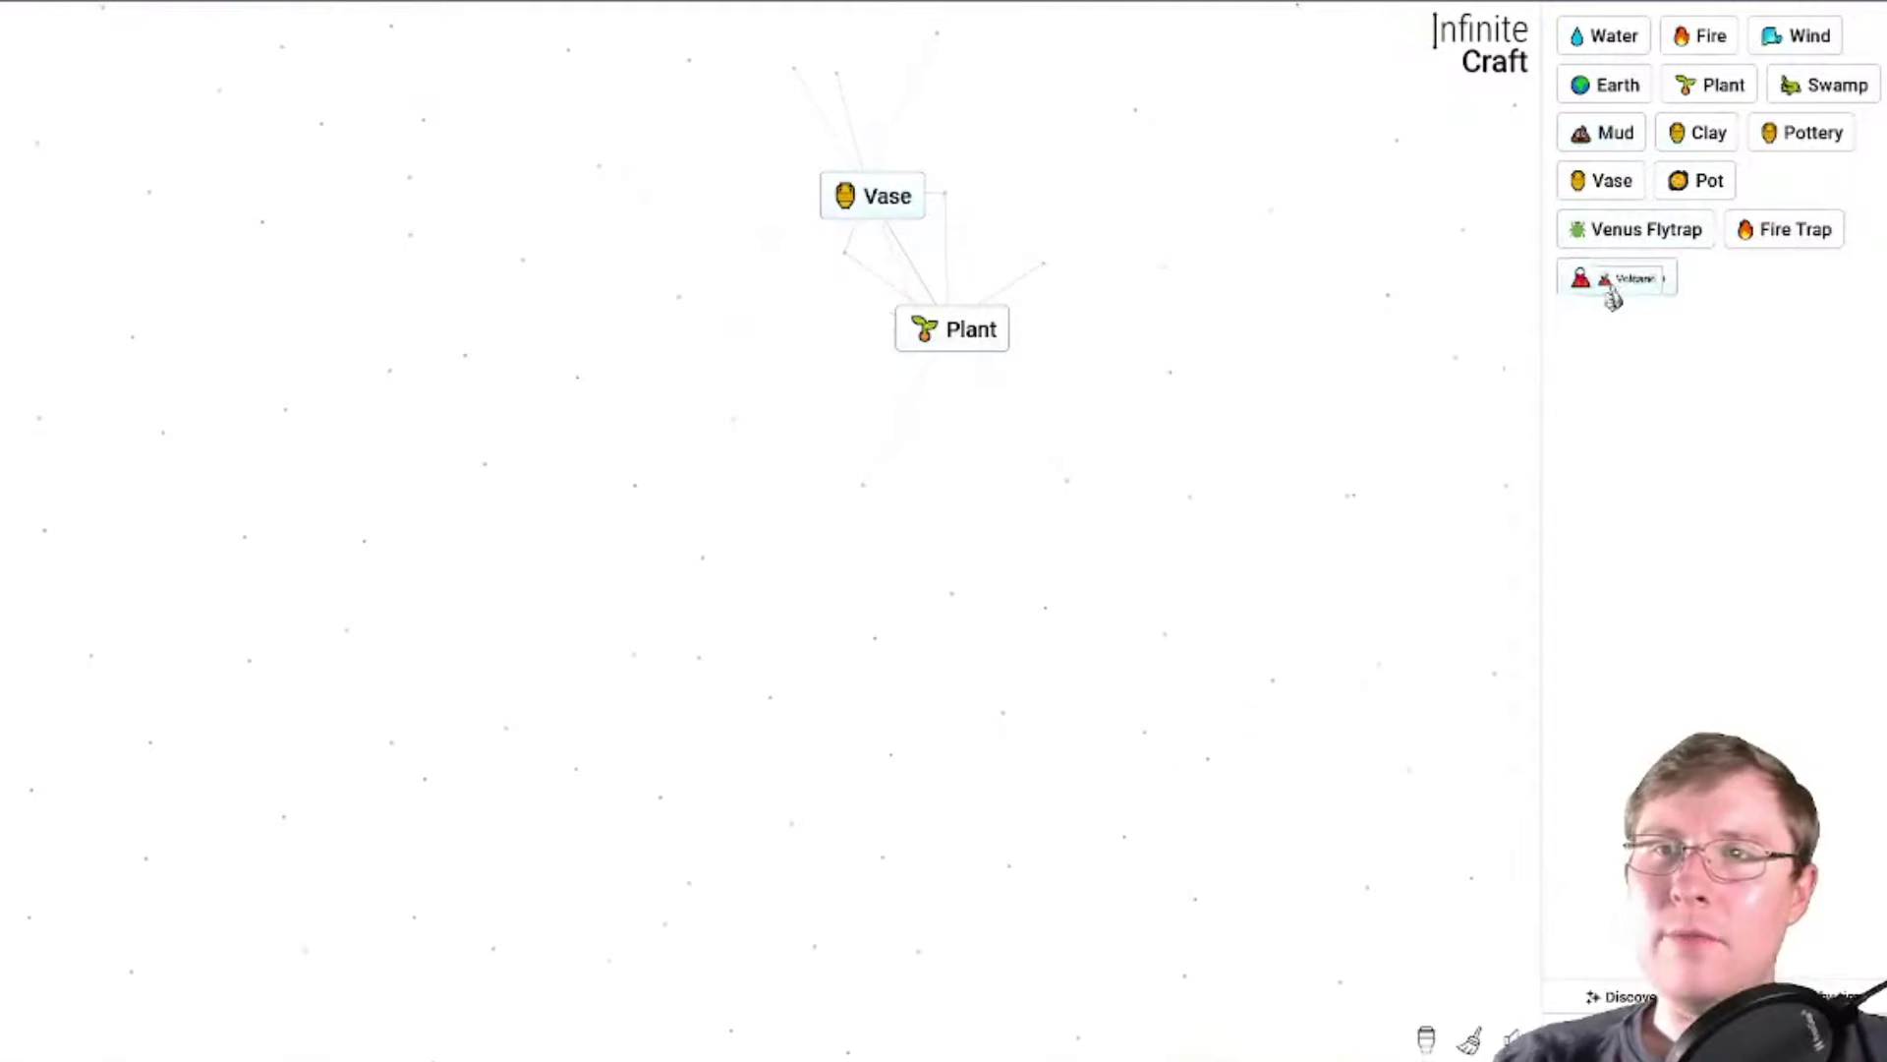
left_click_drag(1634, 239, 738, 457)
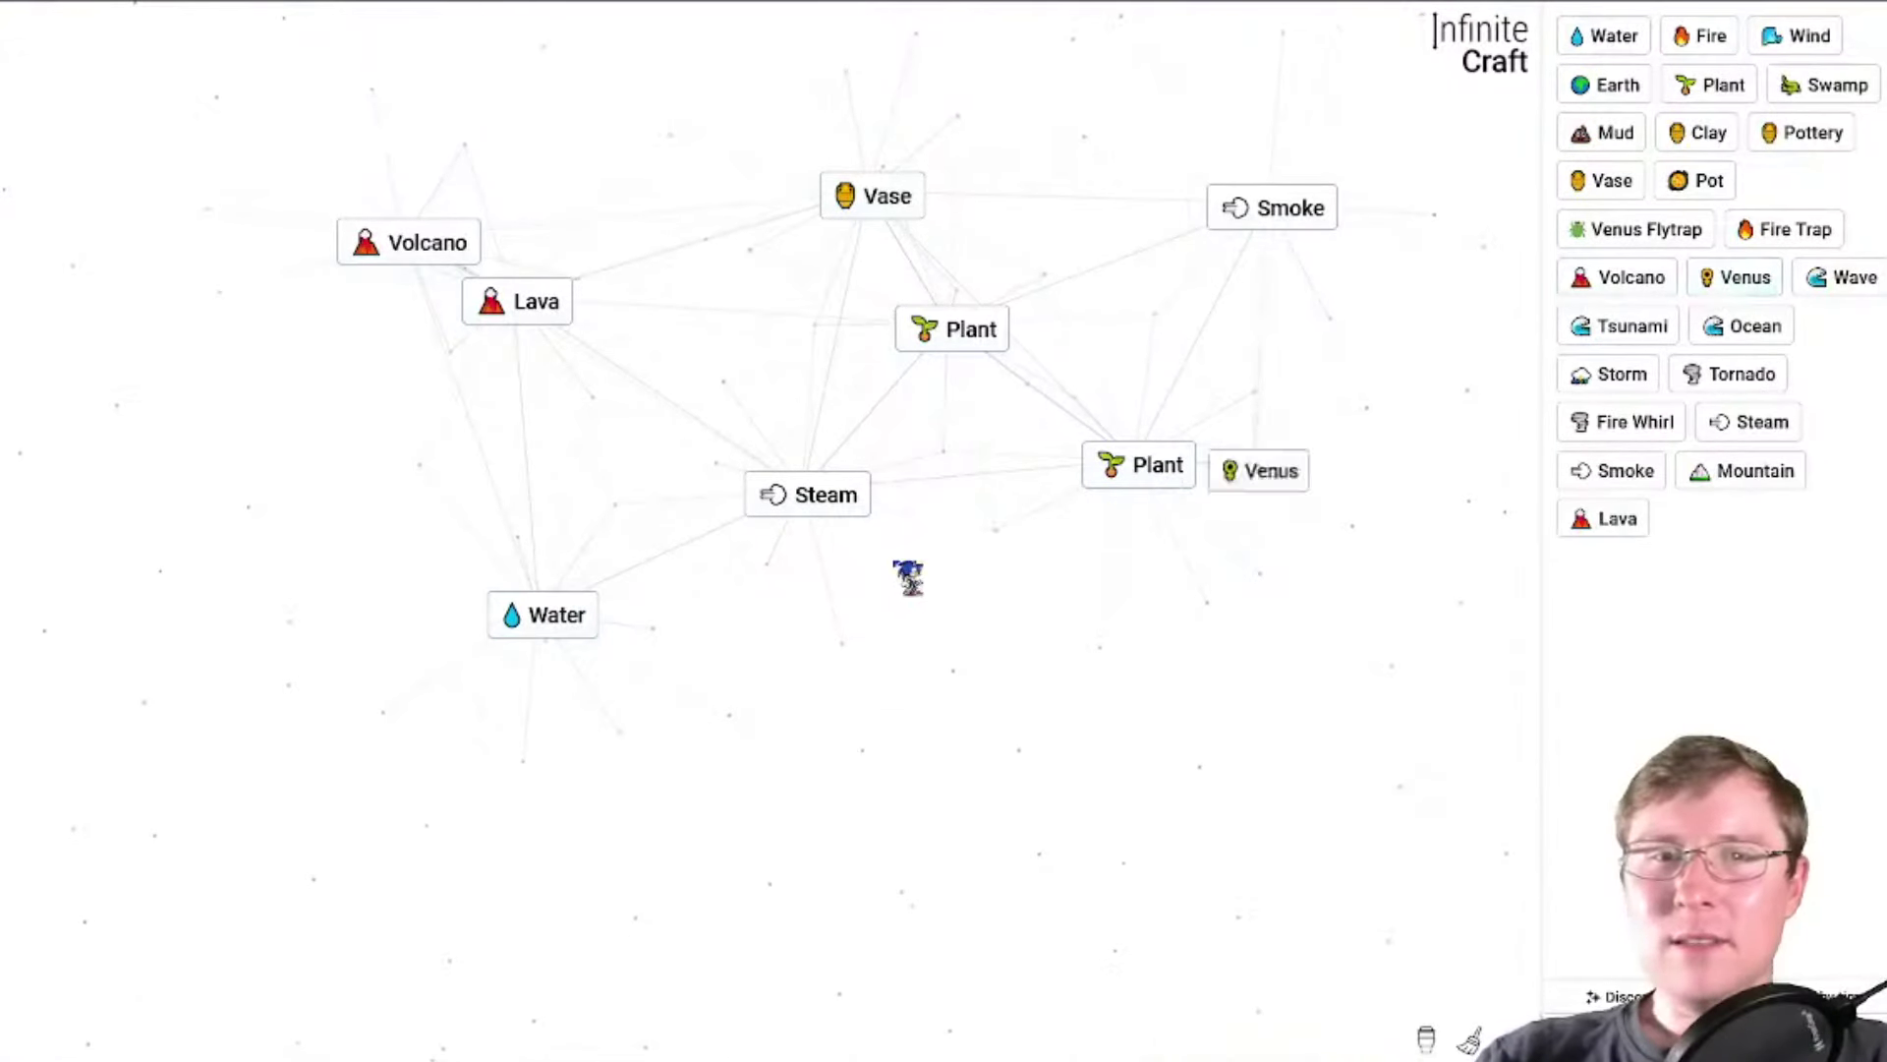
left_click_drag(598, 627, 570, 532)
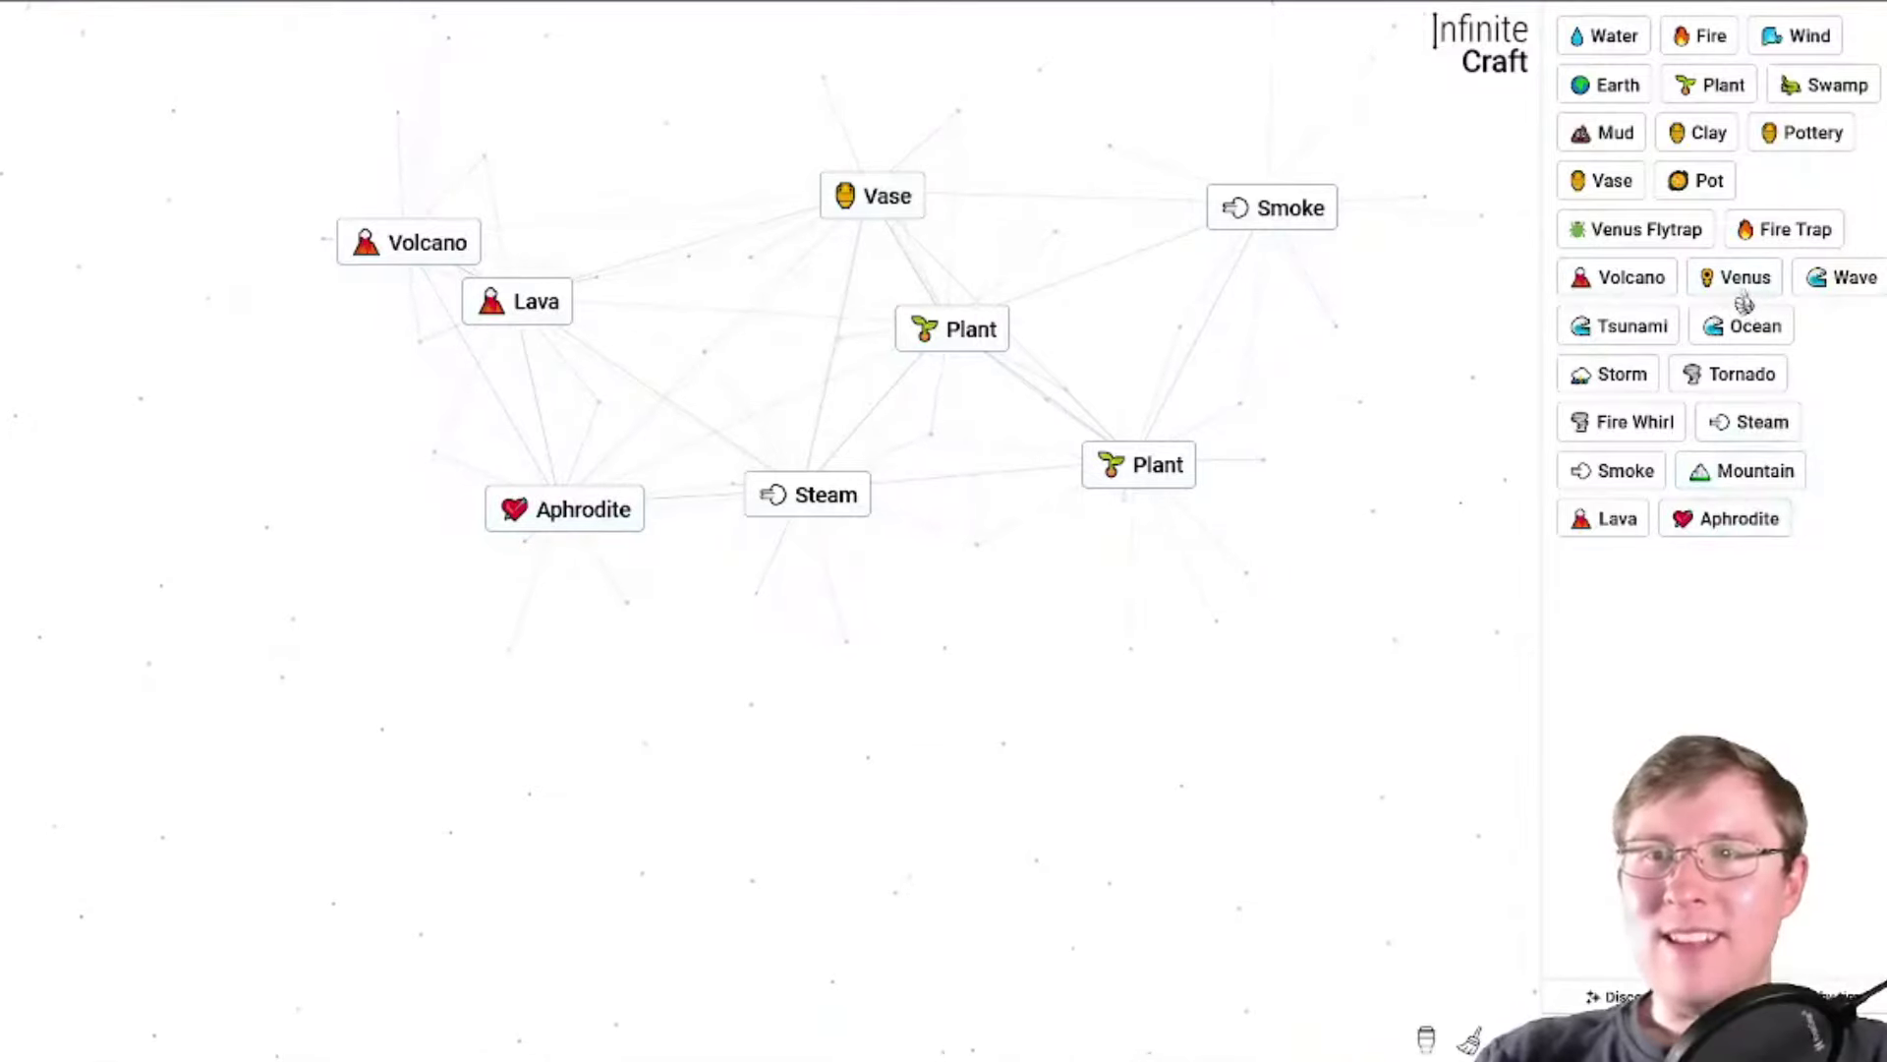
Craft Love from Venus and Aphrodite, then Steam from Fire and Wave.
left_click_drag(634, 506, 520, 515)
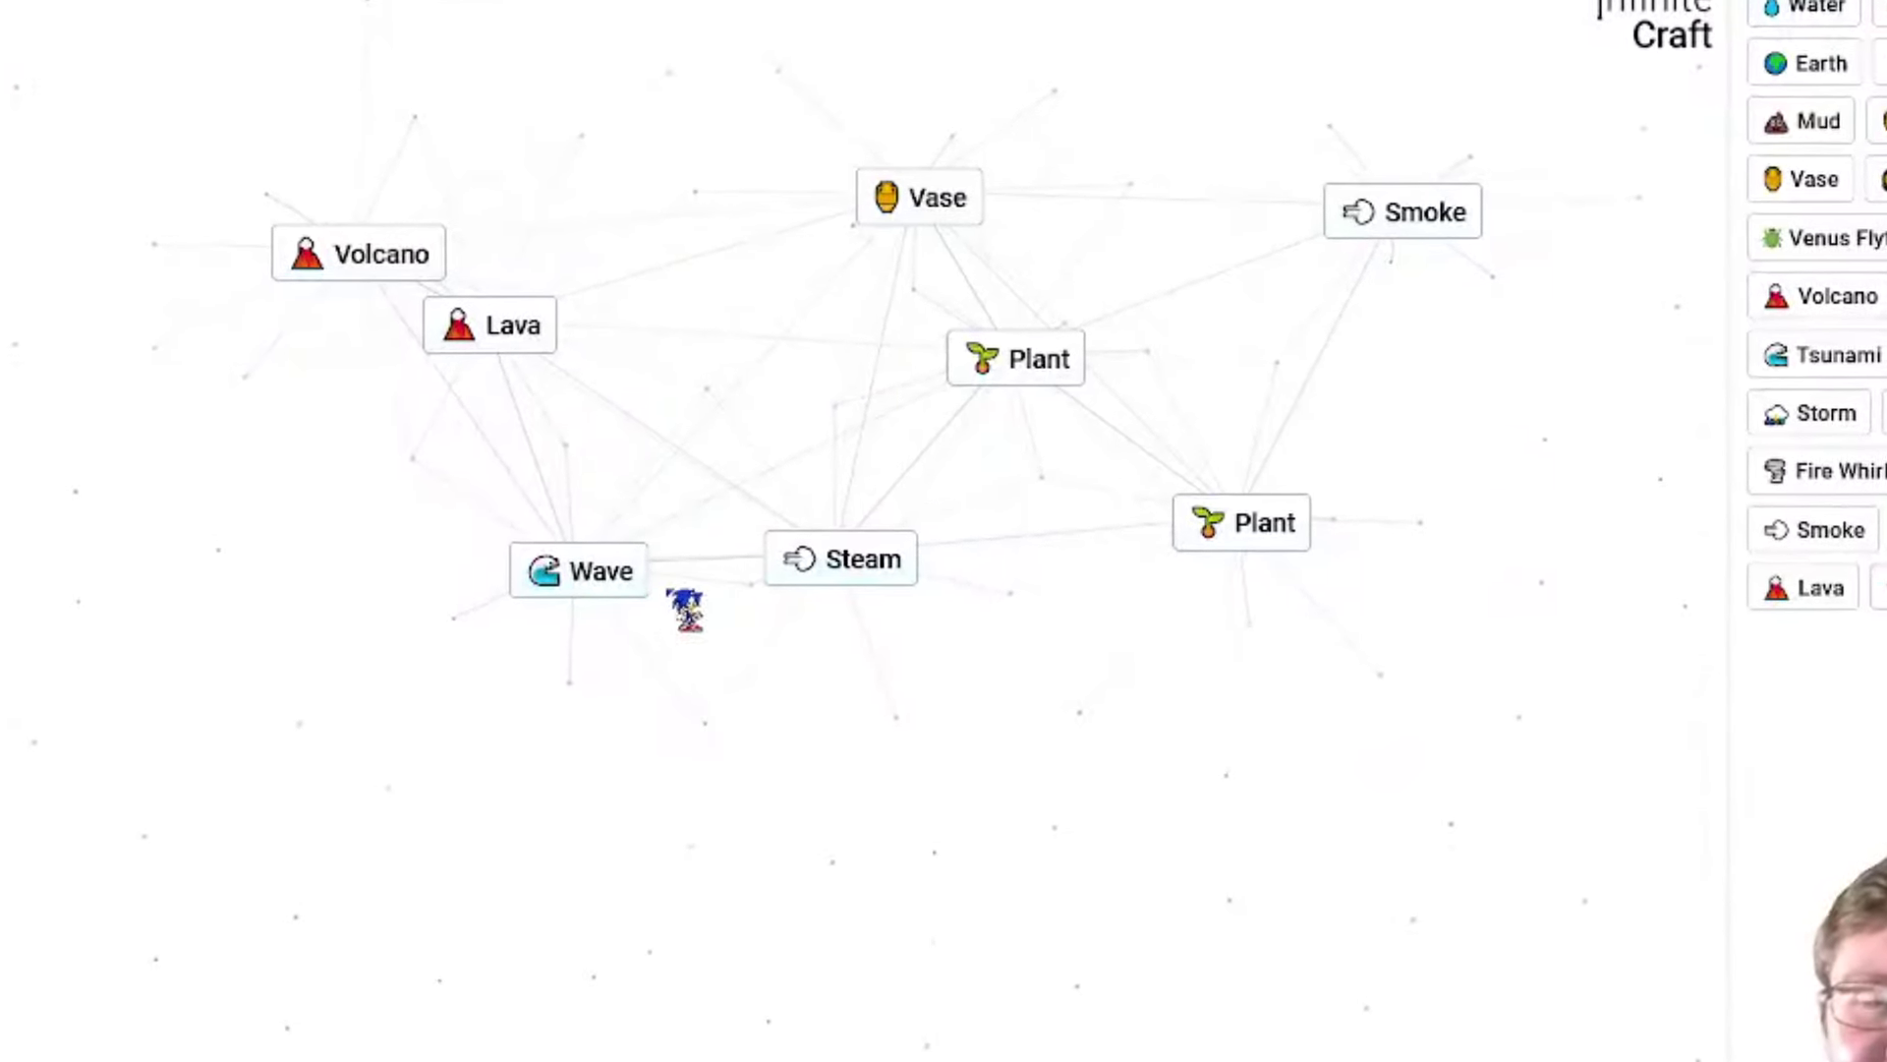
left_click_drag(649, 568, 815, 340)
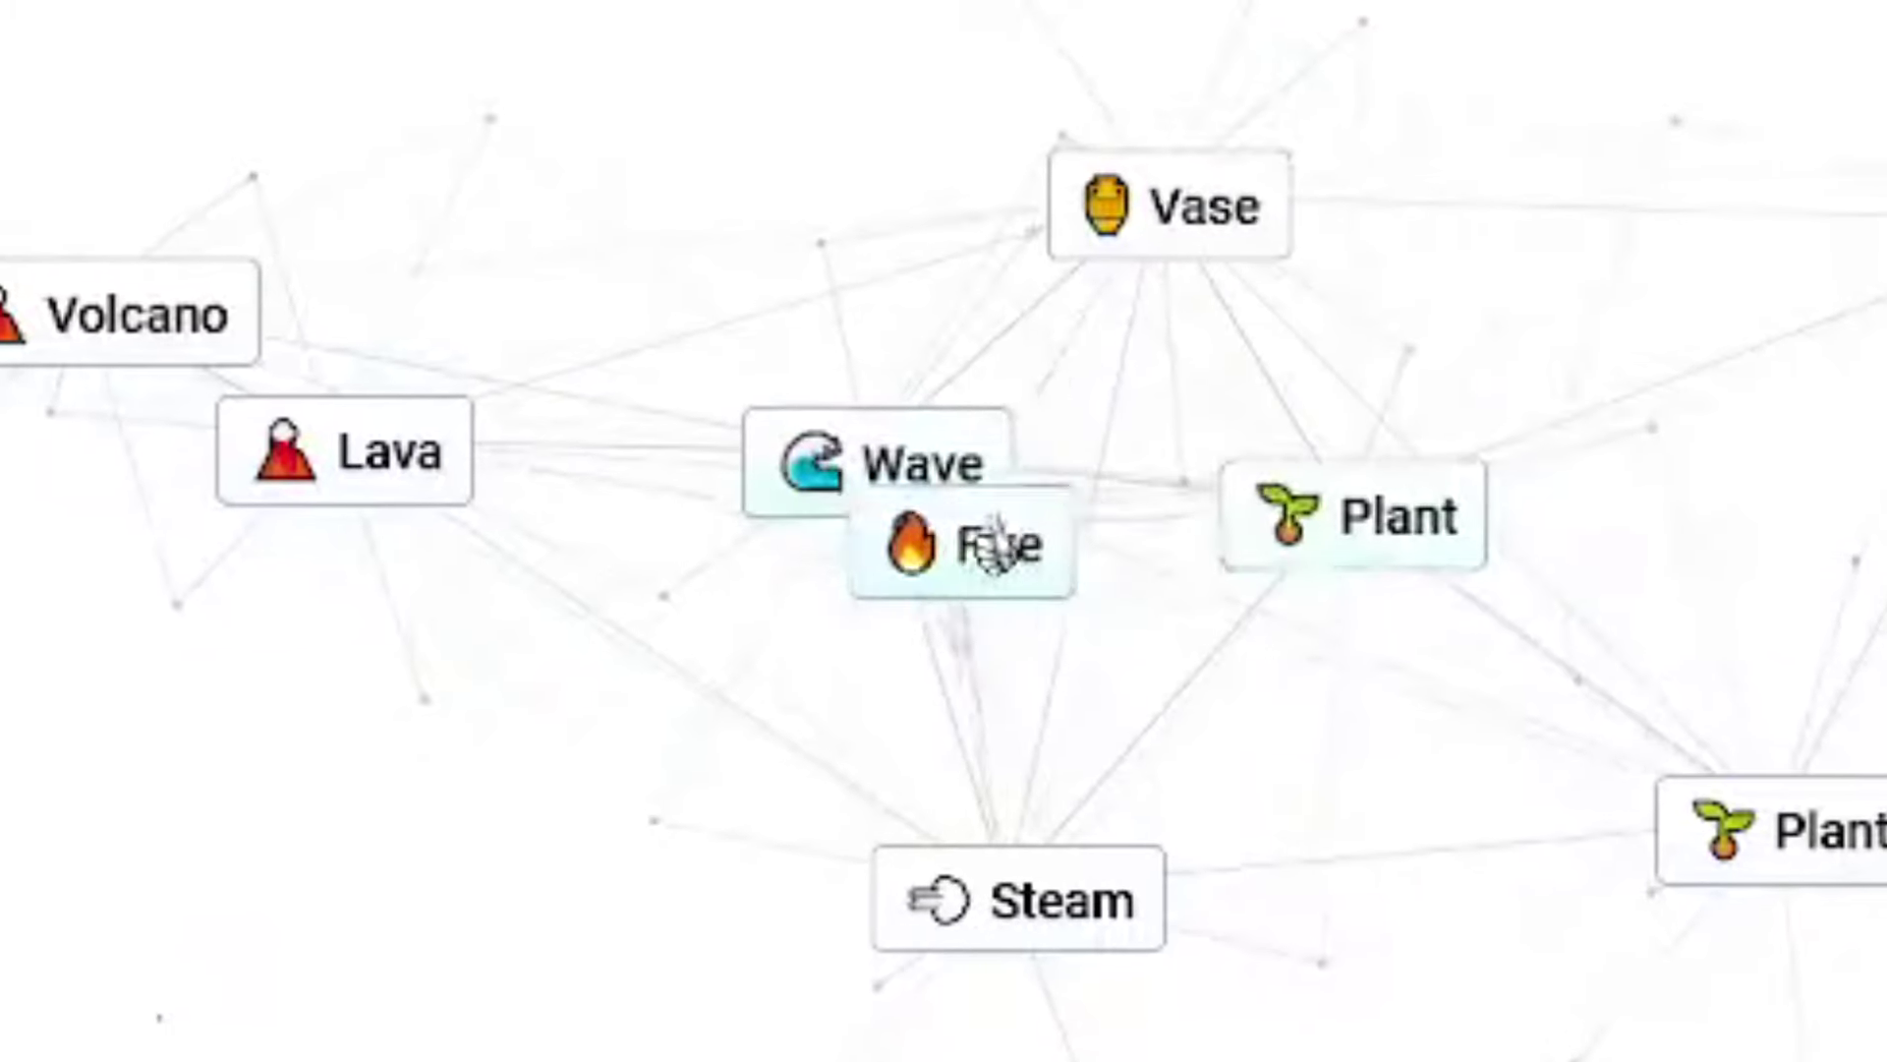
left_click_drag(948, 540, 870, 458)
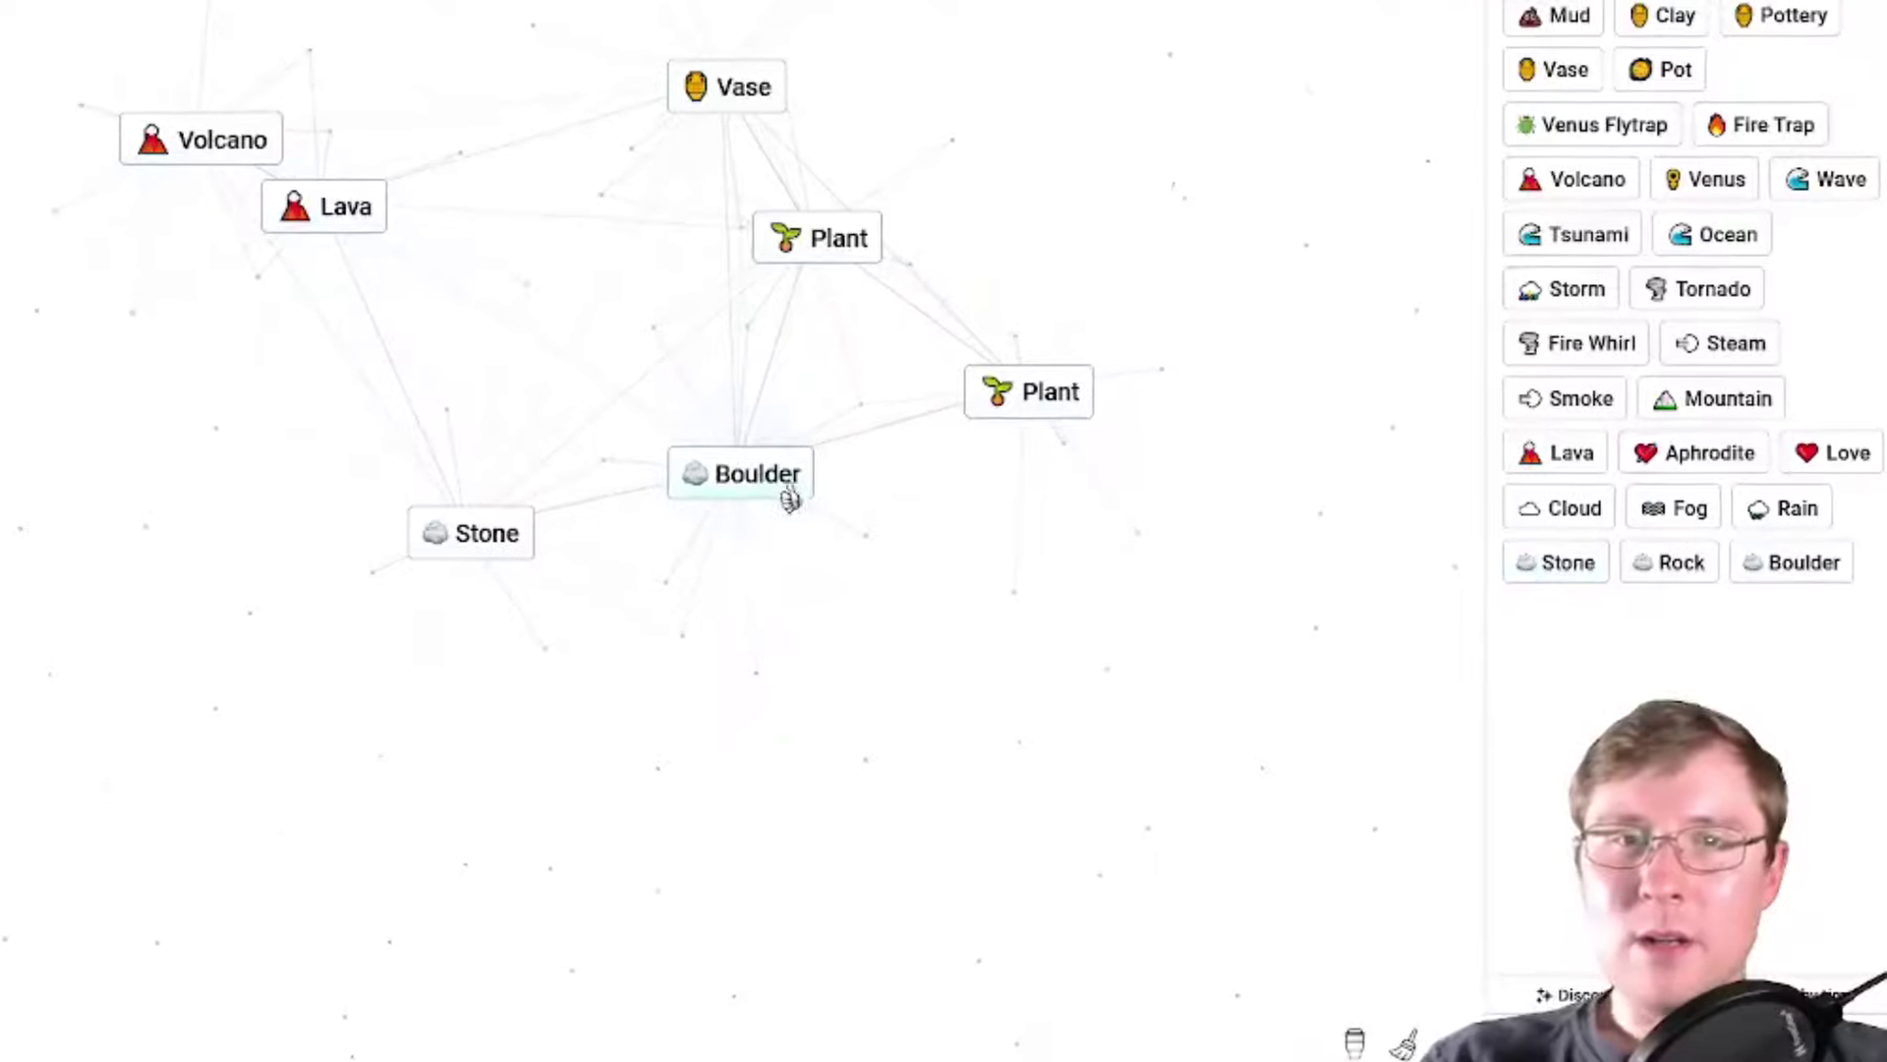
Merge Boulder with Stone, craft Heart from Fire and Valentine, then Blood from Water and Heart.
left_click_drag(788, 498, 453, 544)
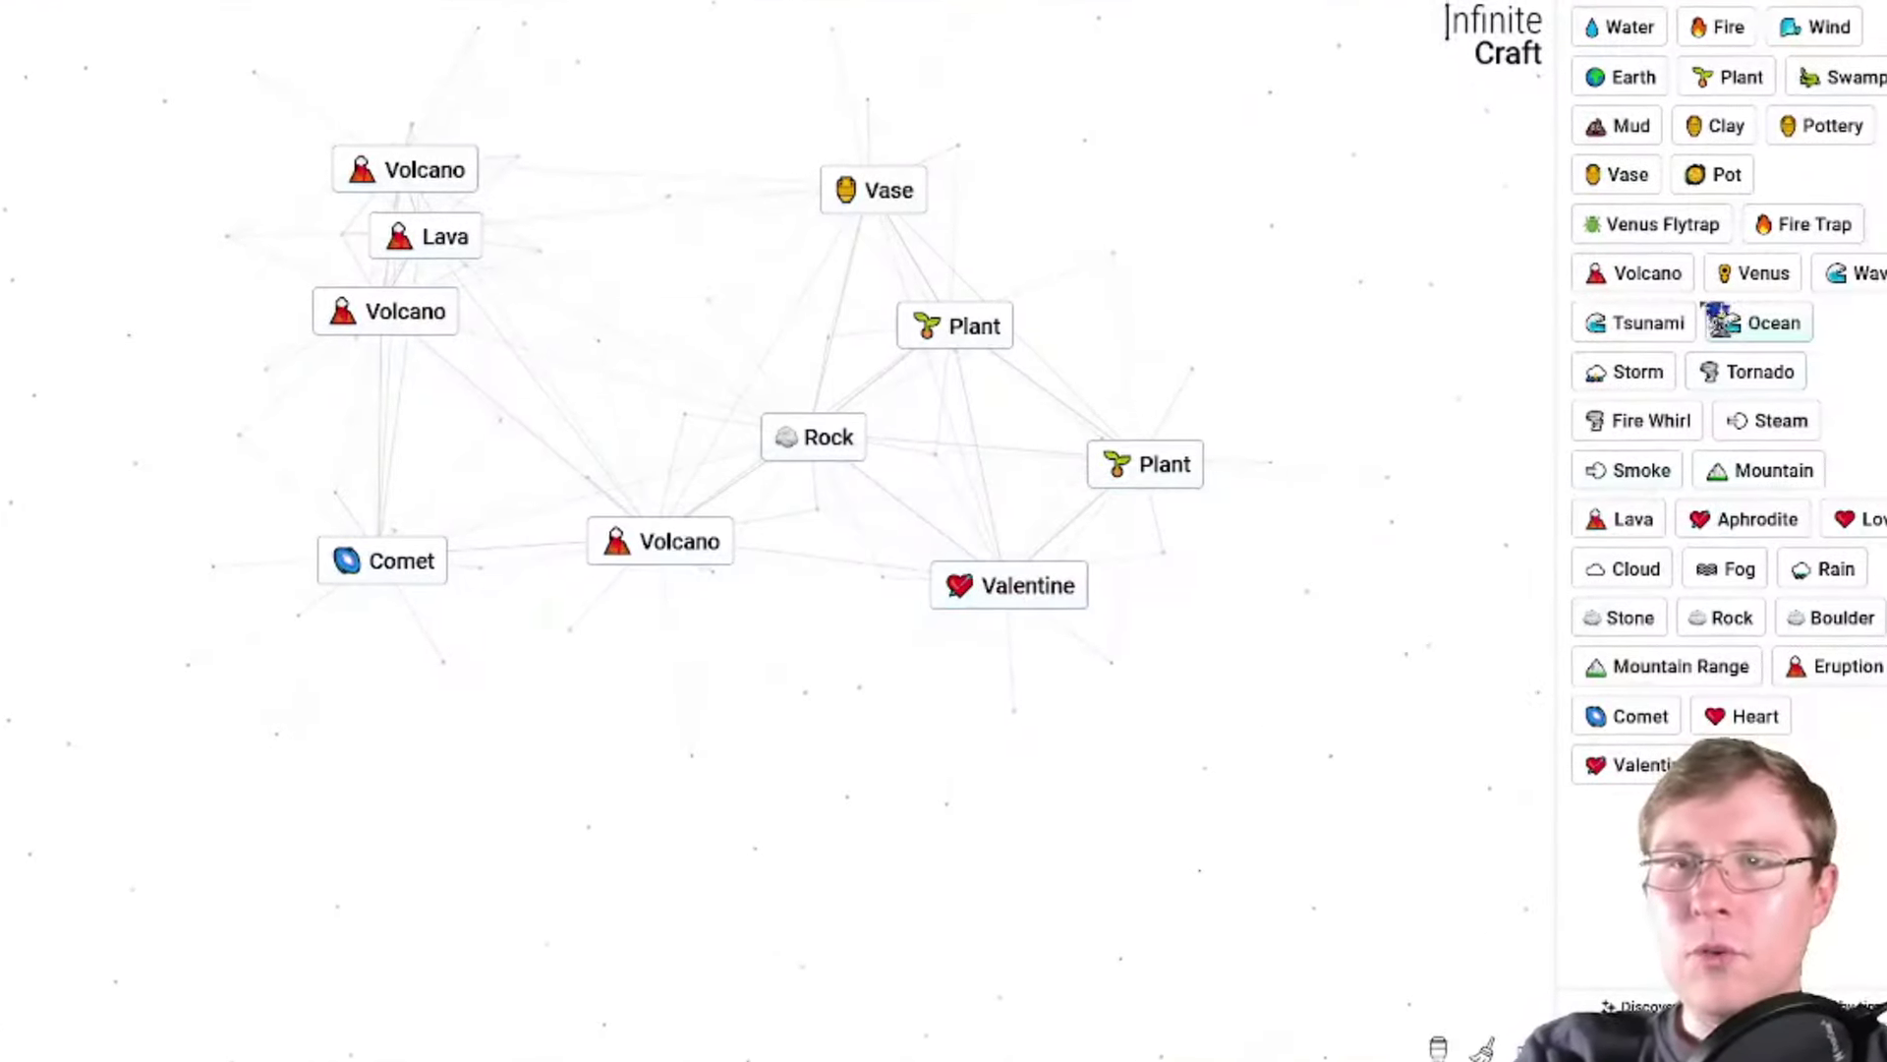
left_click_drag(1699, 36, 1242, 471)
left_click_drag(1206, 559, 1104, 599)
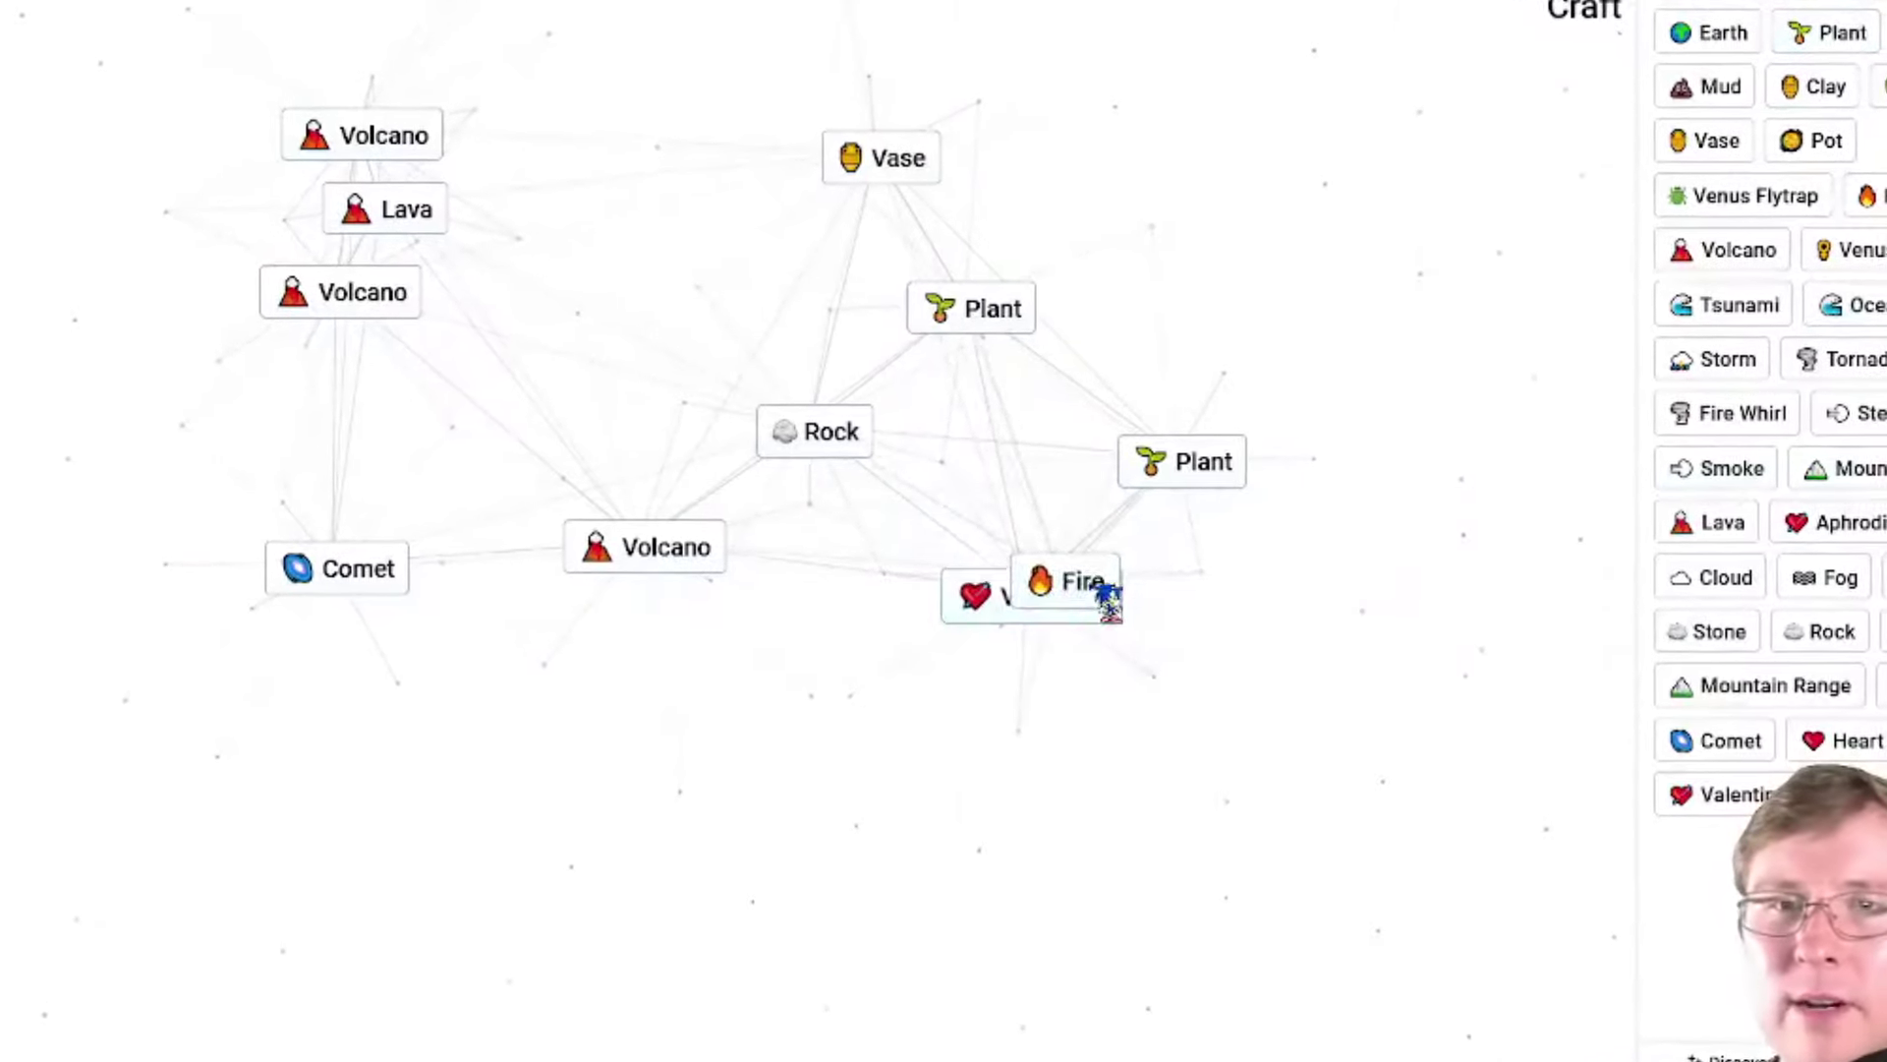
mouse_move(1799, 13)
left_mouse_down()
mouse_move(1665, 88)
mouse_move(1099, 605)
mouse_move(1080, 667)
left_mouse_up()
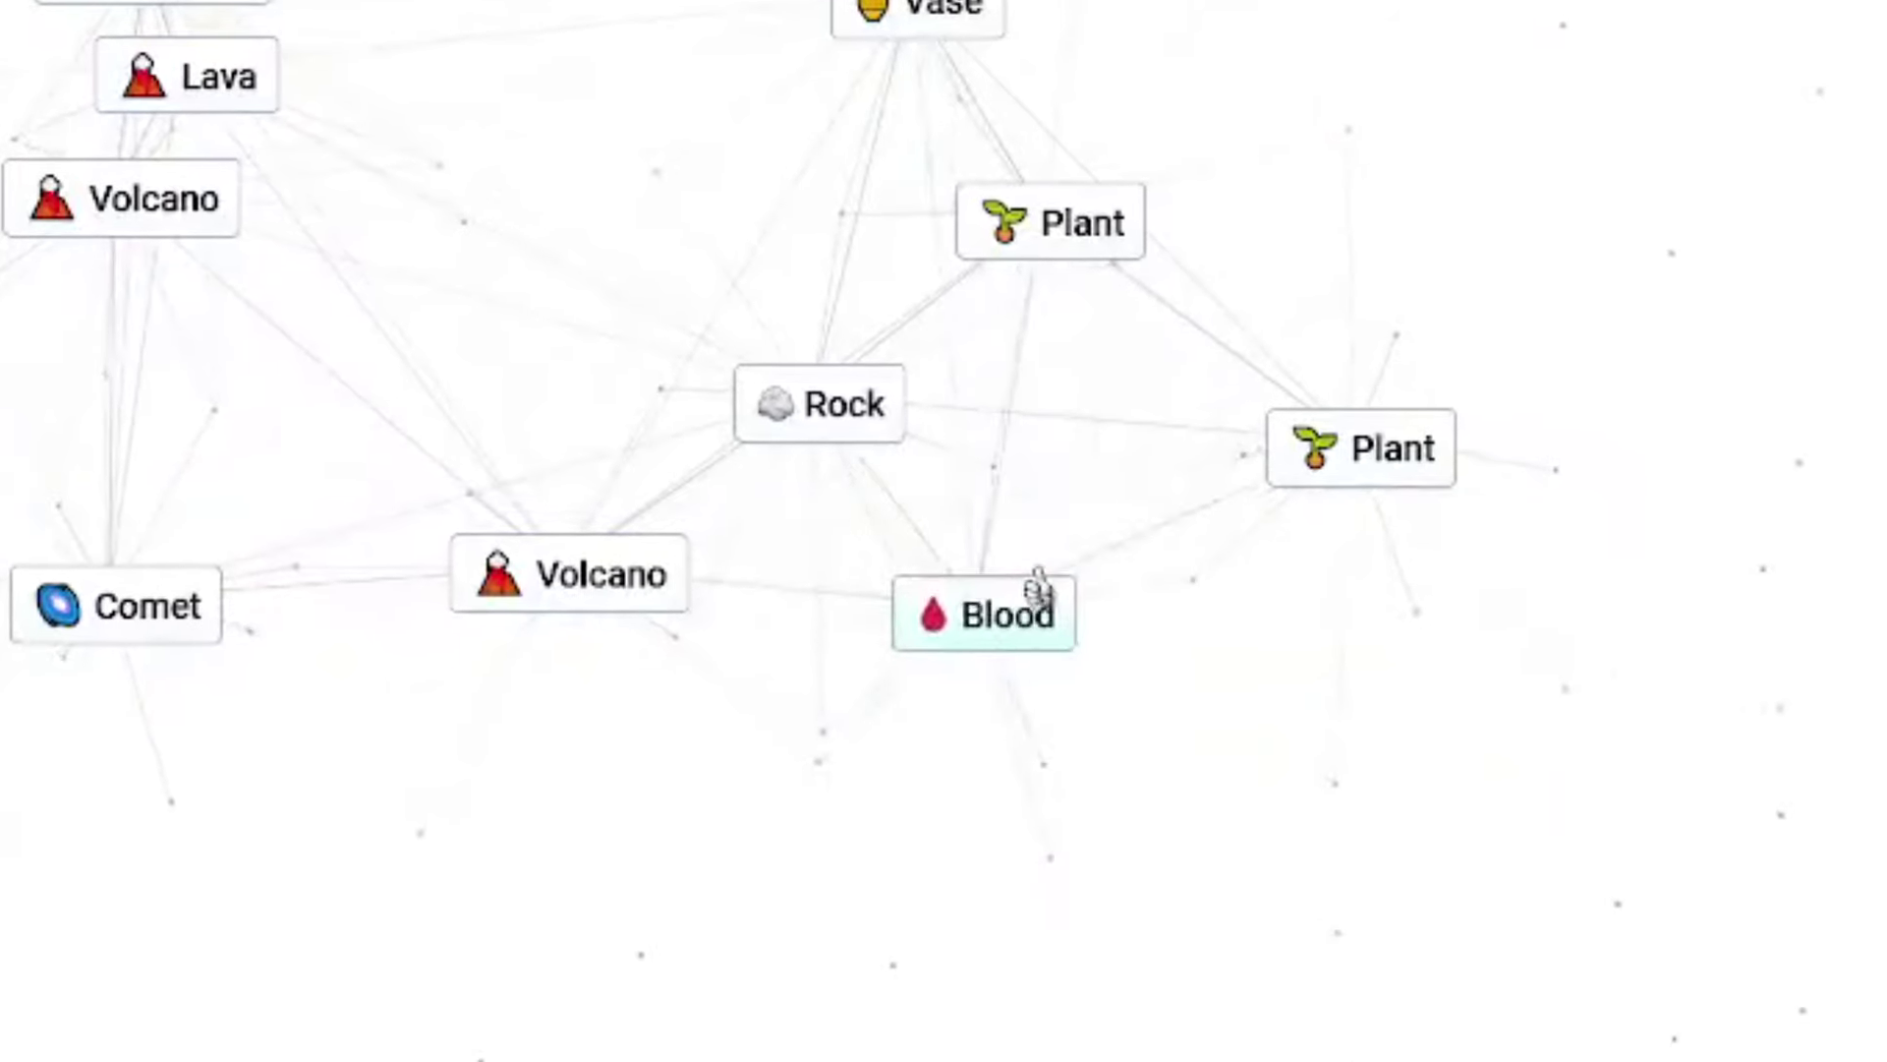
mouse_move(1080, 667)
left_mouse_down()
mouse_move(1165, 534)
mouse_move(1250, 643)
left_mouse_up()
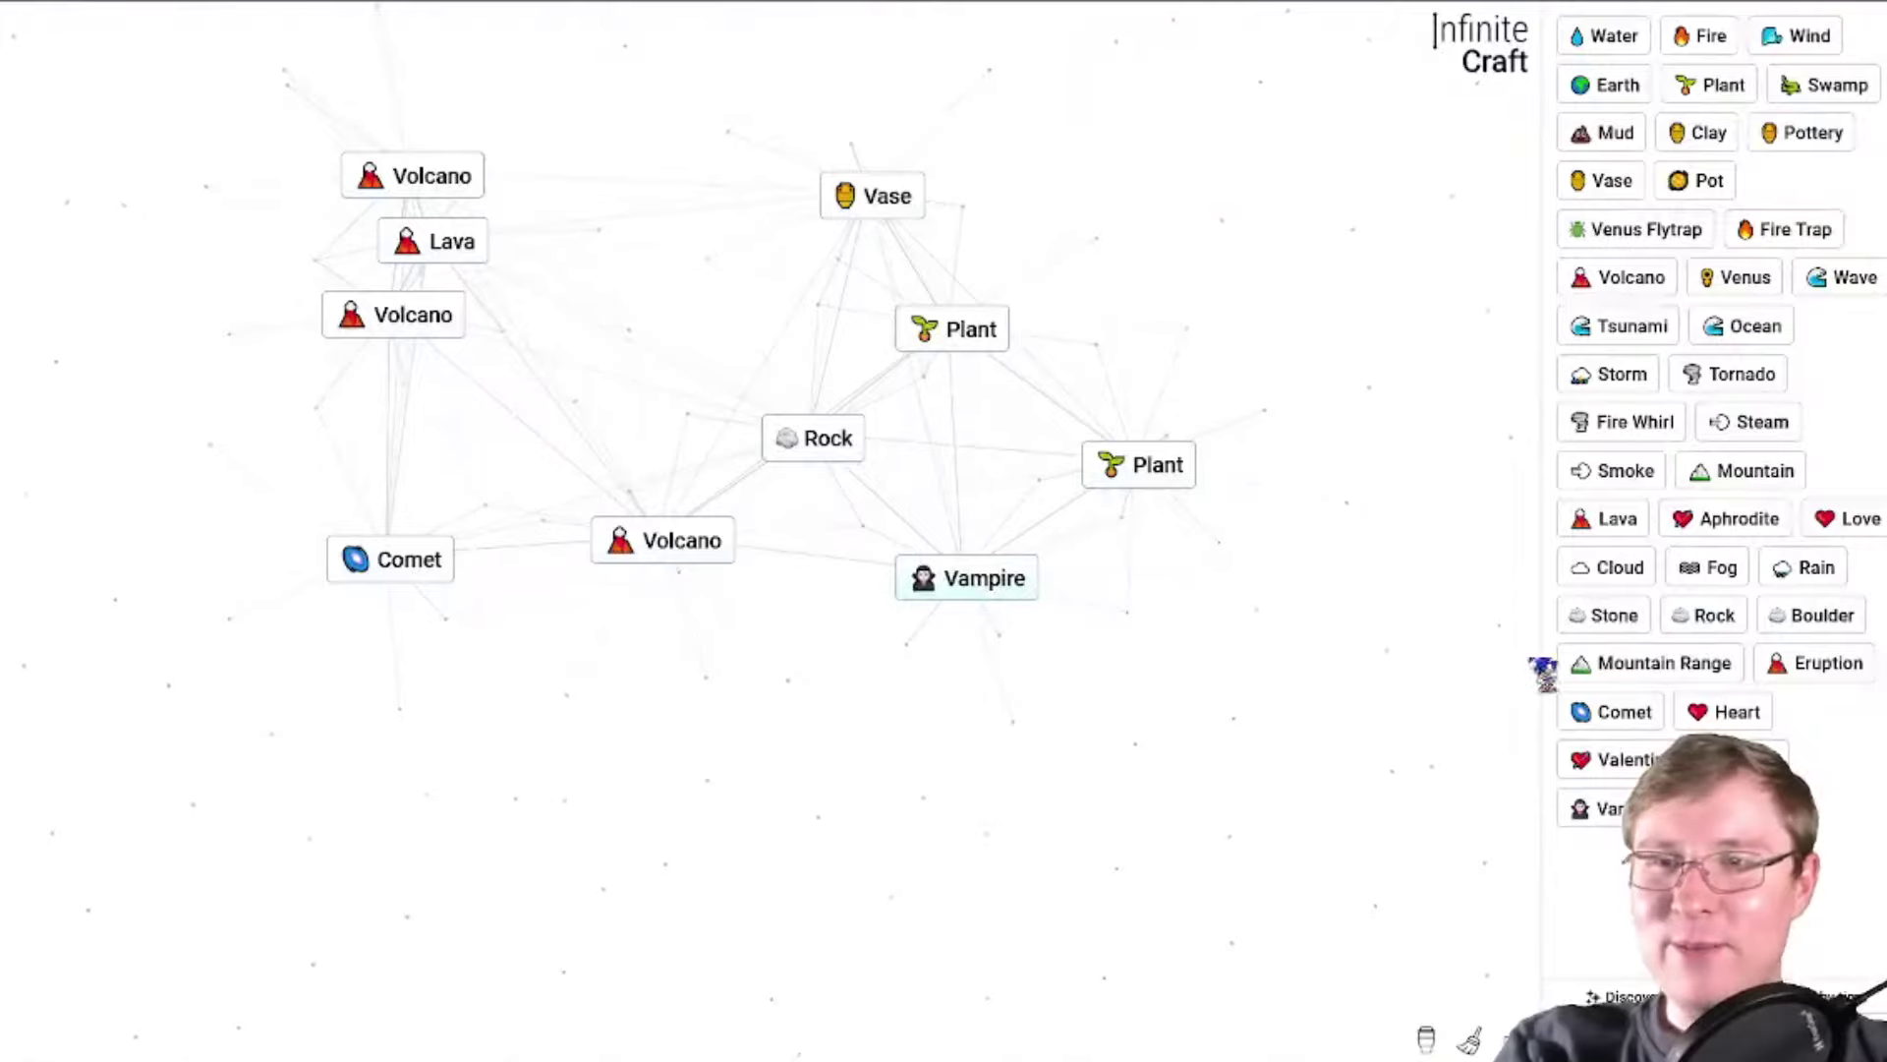
Craft Dracula from Aphrodite and Vampire, combine Comet with Tsunami, and arrange Vampire and Garlic.
left_click_drag(1725, 518, 973, 575)
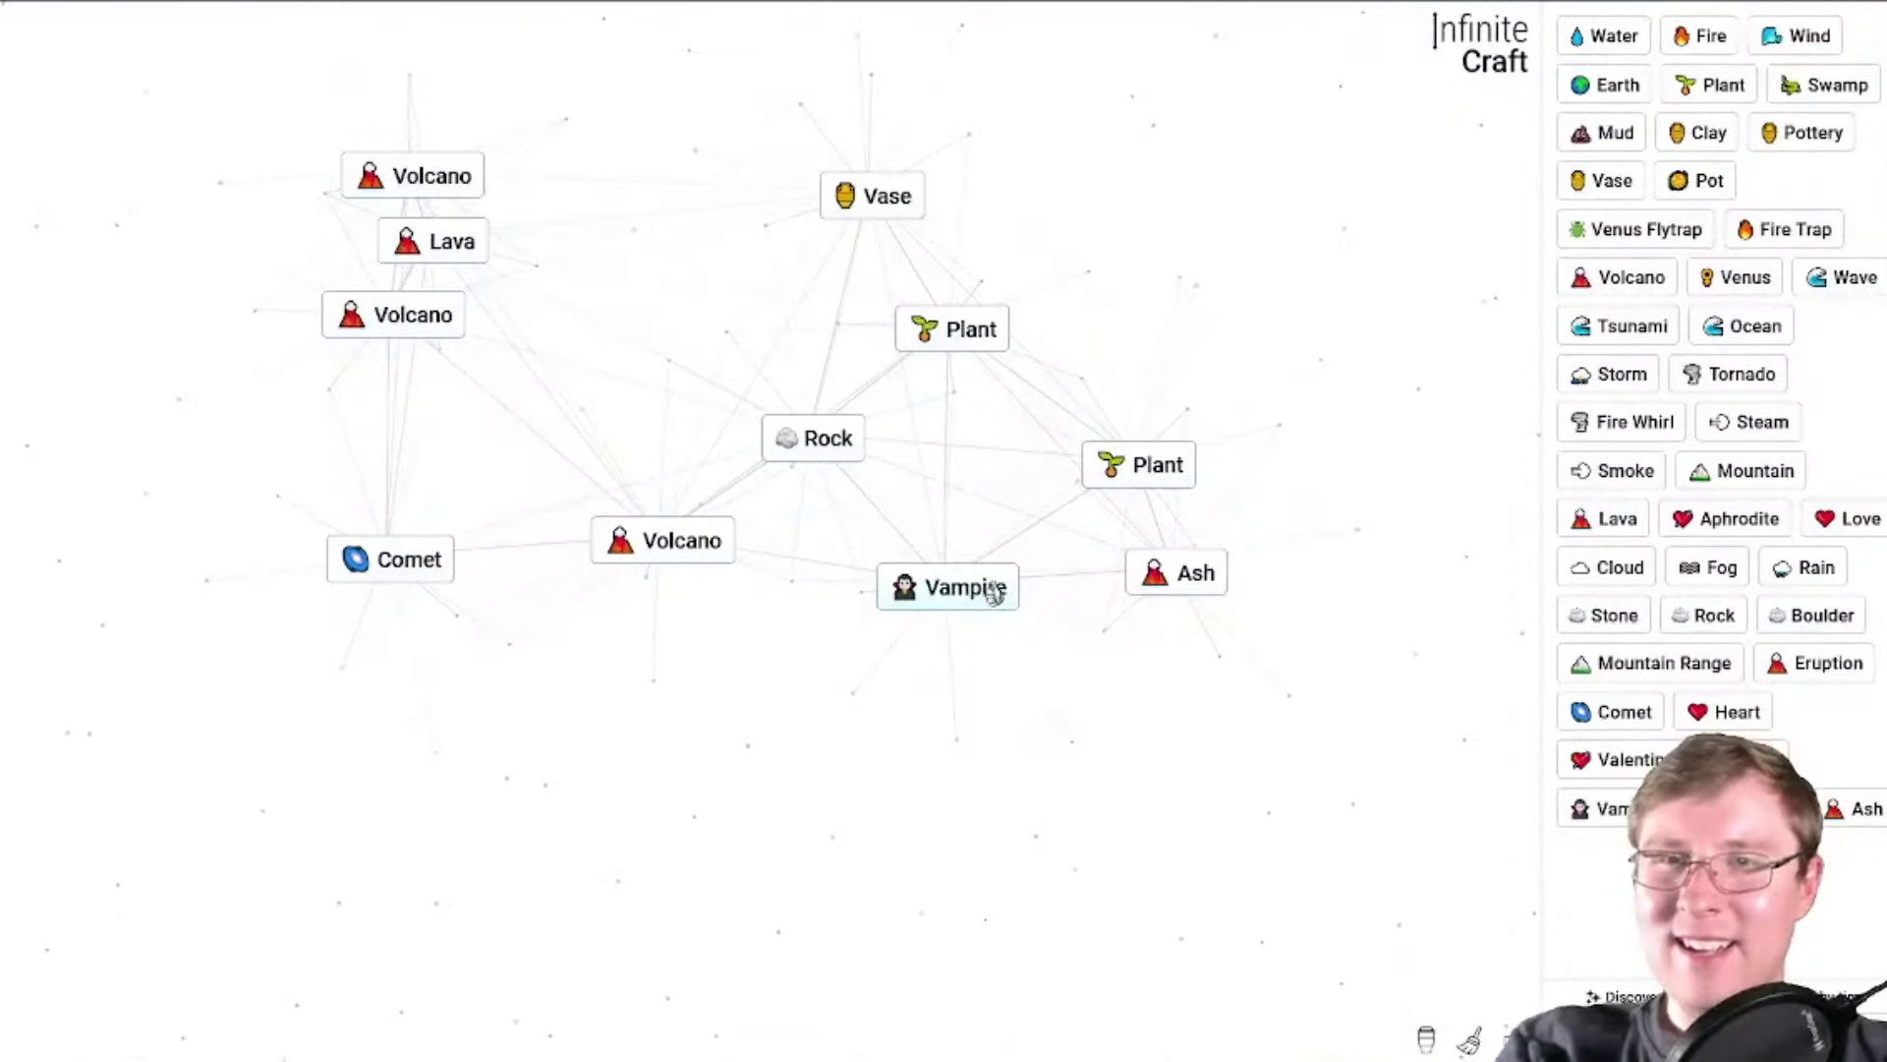
mouse_move(991, 591)
left_mouse_down()
mouse_move(1225, 295)
mouse_move(1113, 767)
mouse_move(1175, 280)
left_mouse_up()
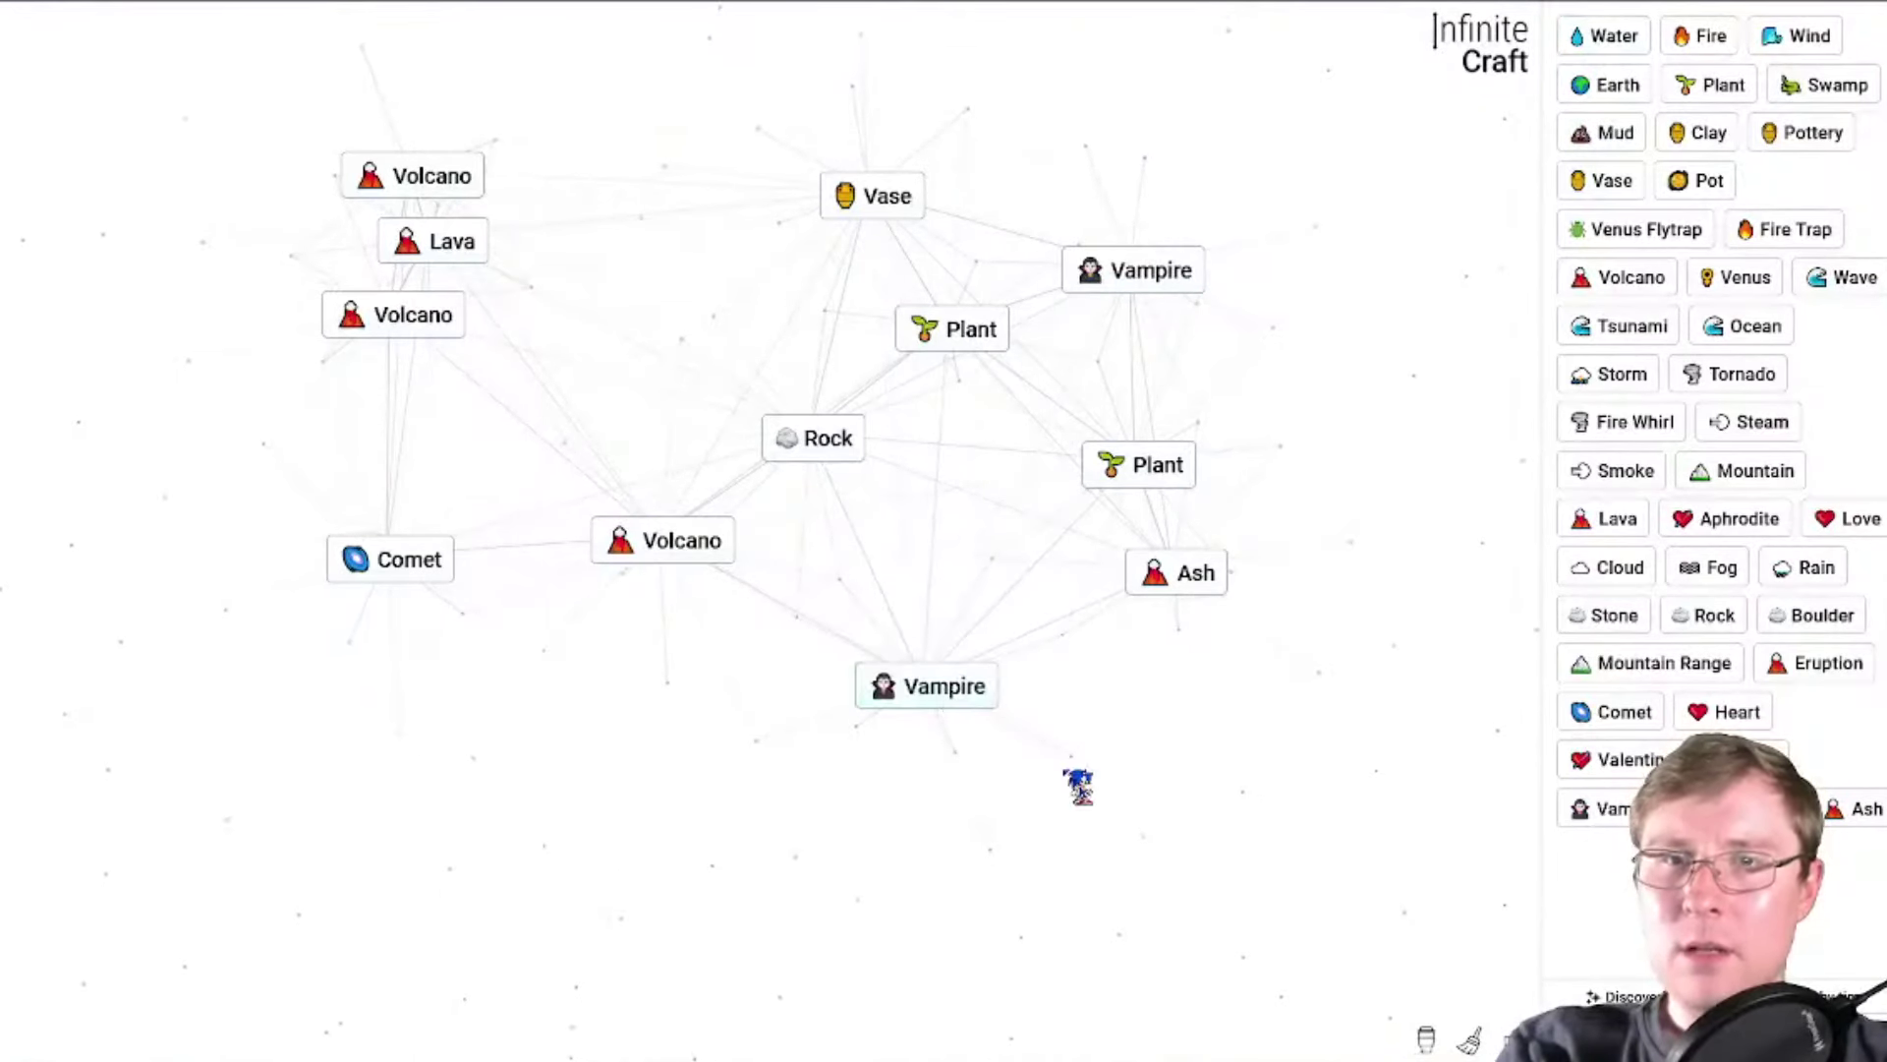
mouse_move(976, 694)
left_mouse_down()
mouse_move(1213, 339)
mouse_move(1203, 354)
left_mouse_up()
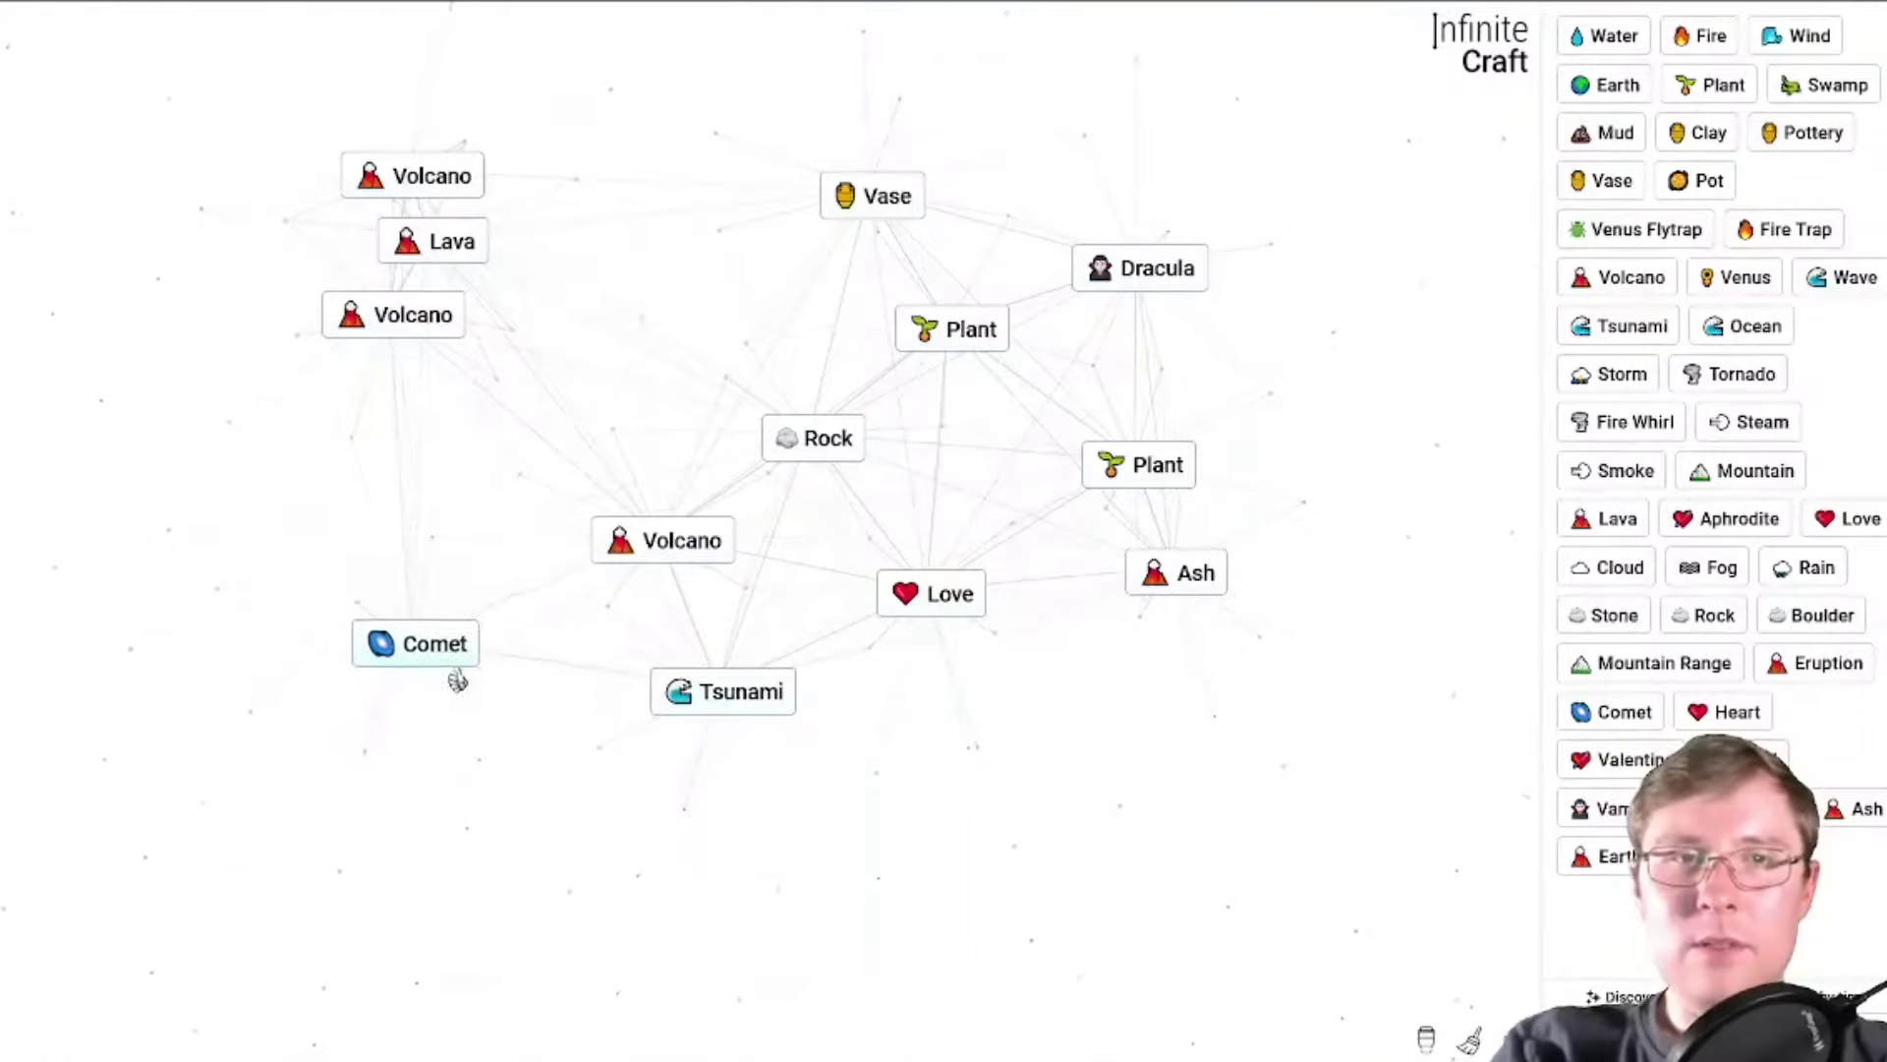
mouse_move(428, 588)
left_mouse_down()
mouse_move(718, 720)
mouse_move(834, 662)
mouse_move(768, 693)
left_mouse_up()
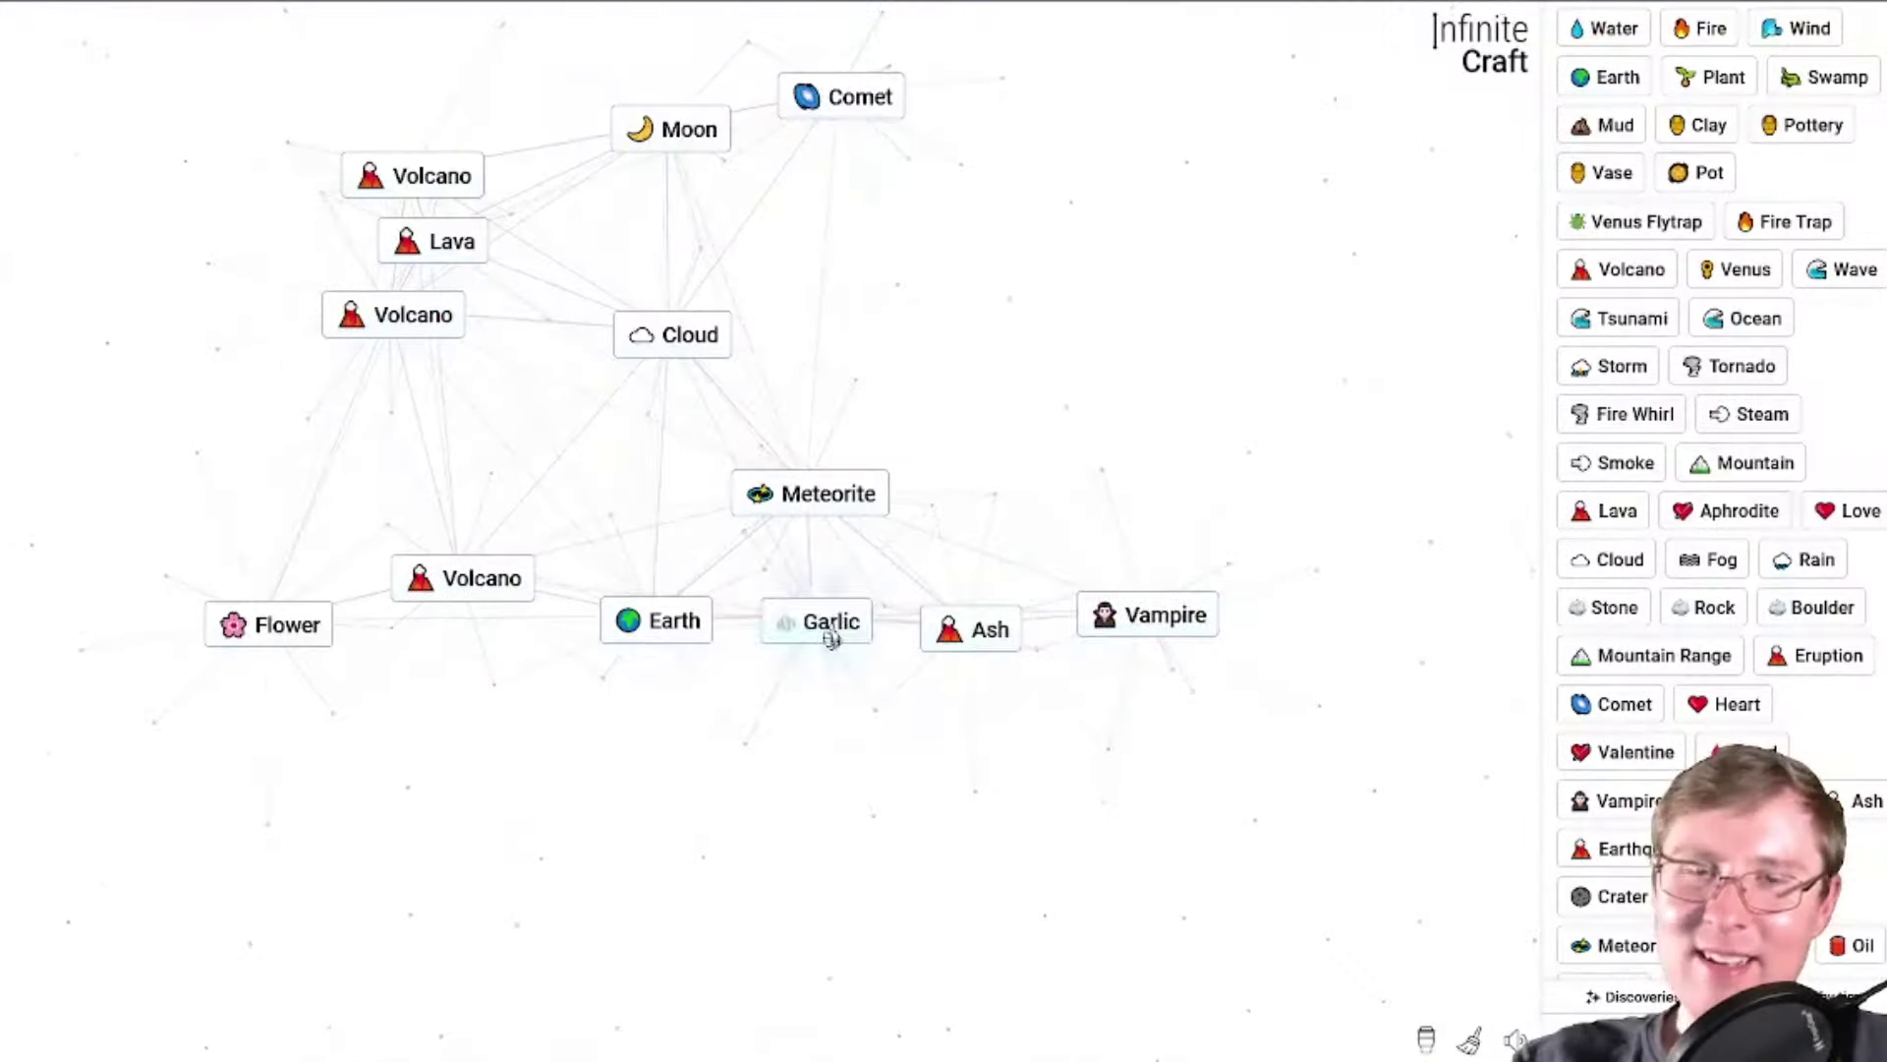
left_click_drag(829, 628, 1393, 652)
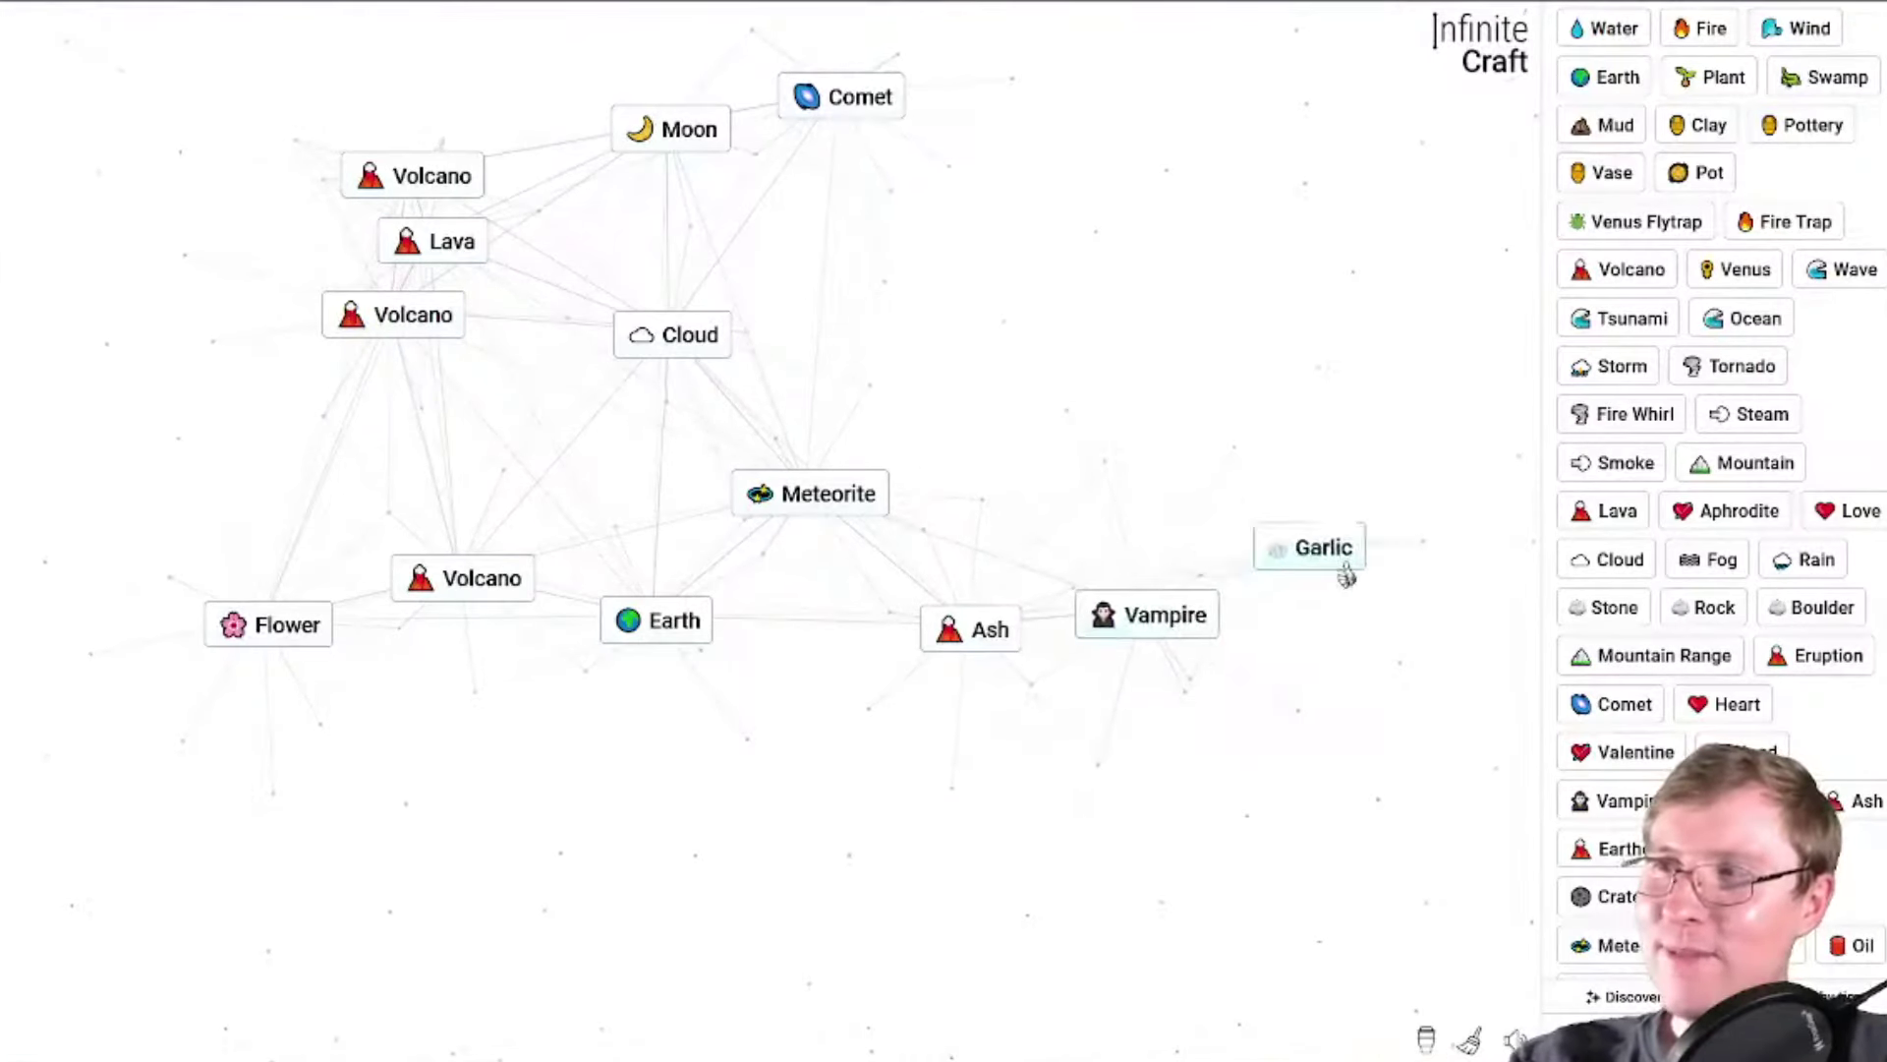
Combine Love with Oil Drum, Water with Rainforest for Amazon, and merge the two Artemis tiles.
left_click_drag(1345, 575, 1331, 614)
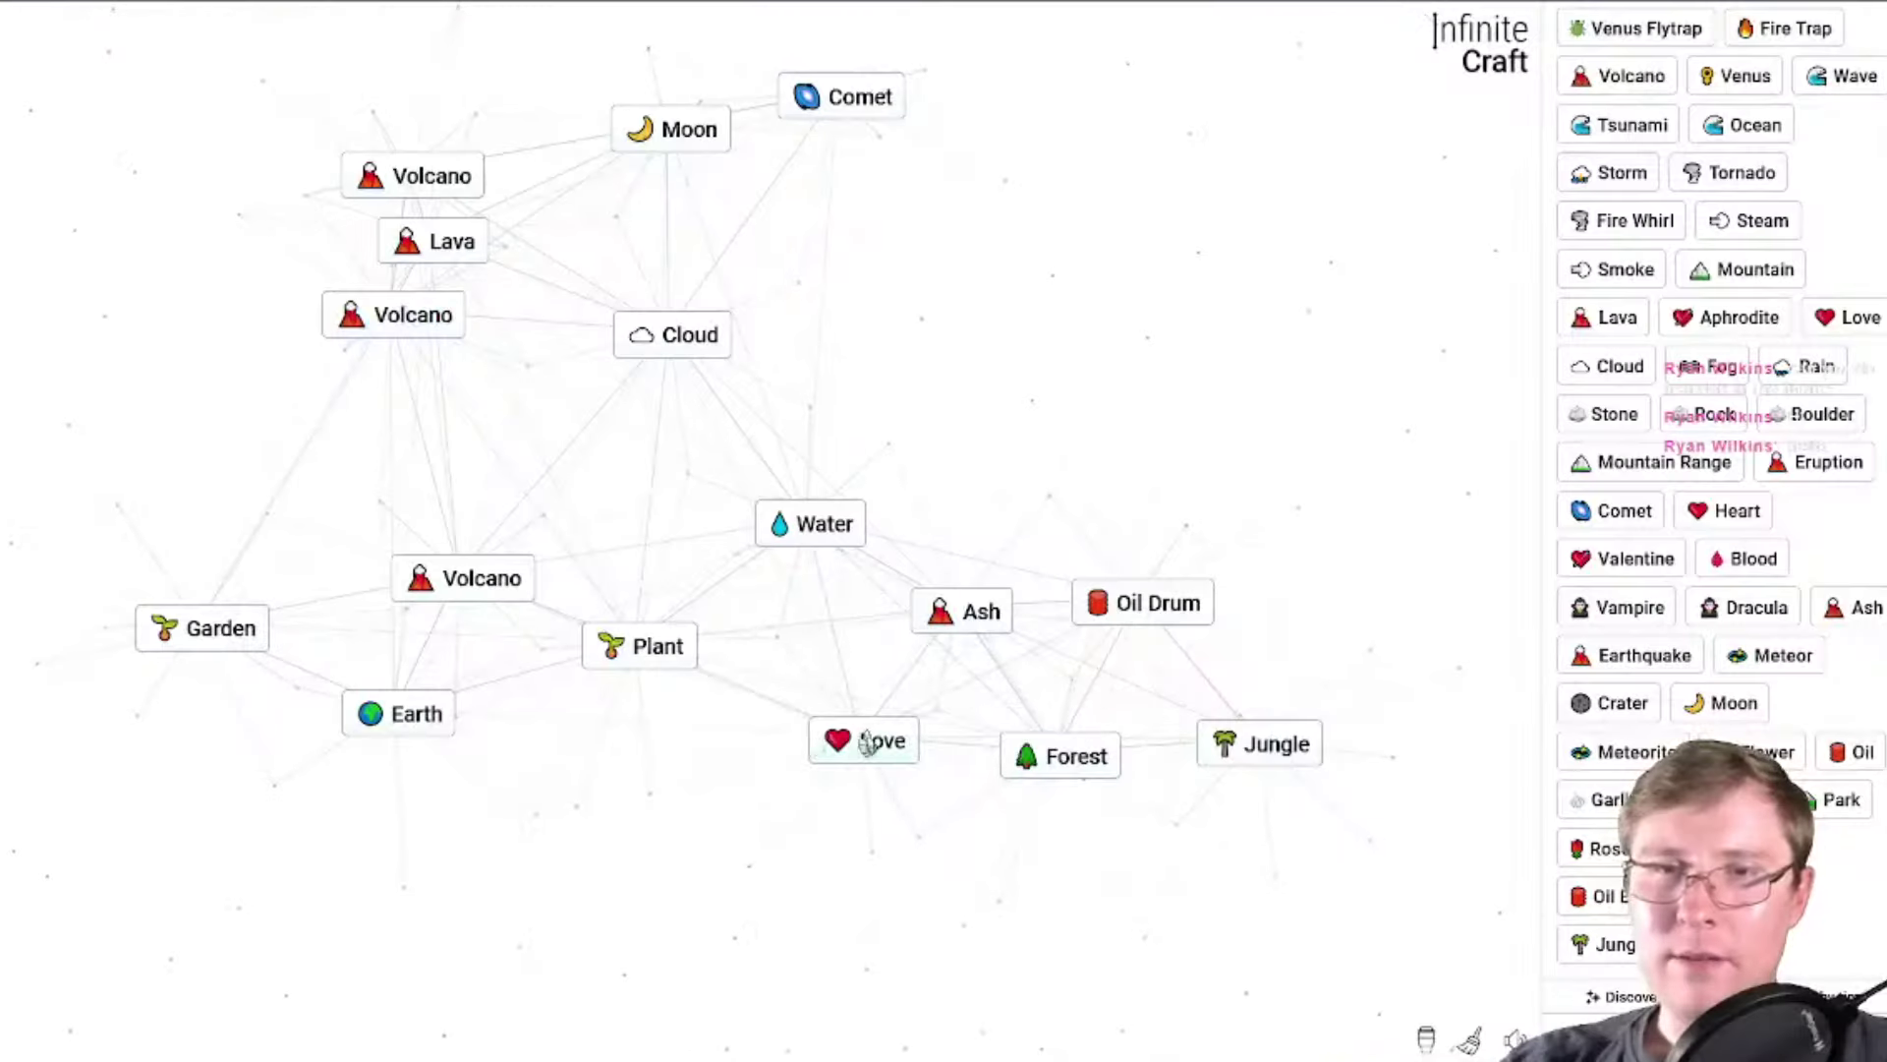
left_click_drag(870, 737, 1277, 737)
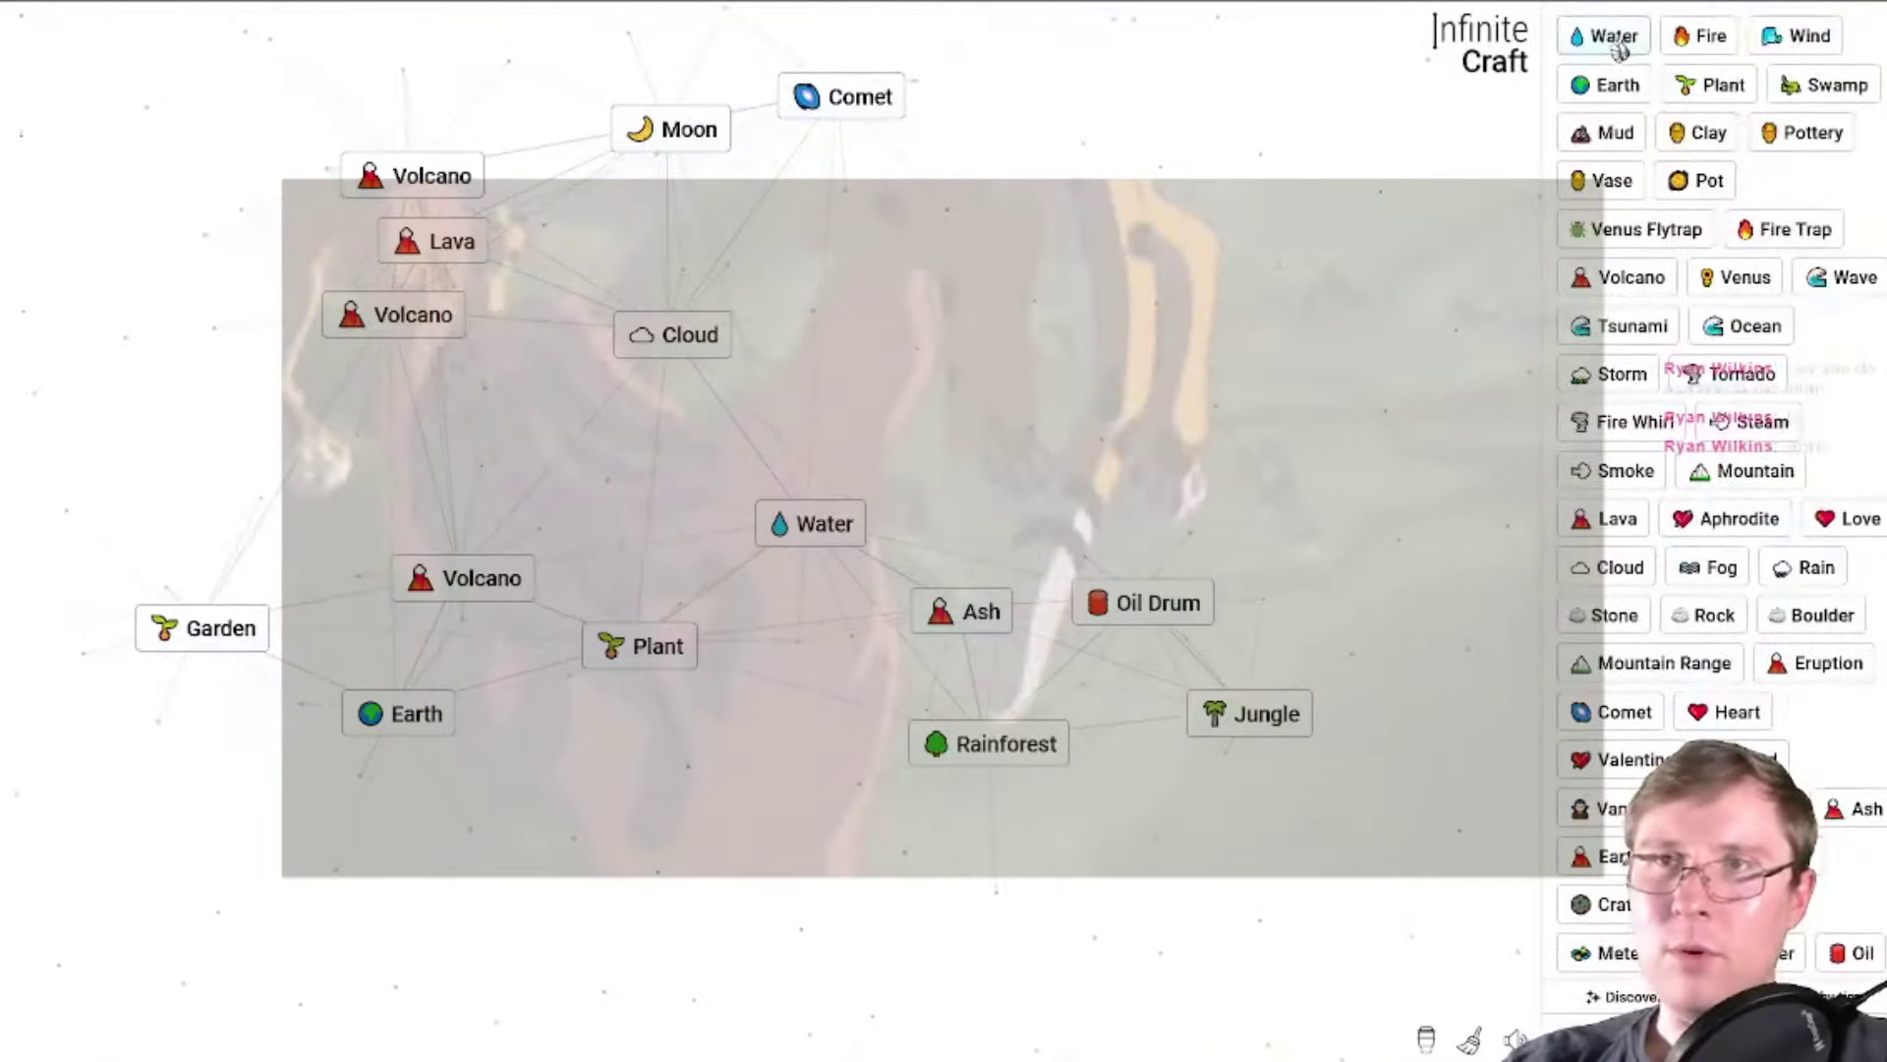
left_click_drag(1601, 36, 1056, 799)
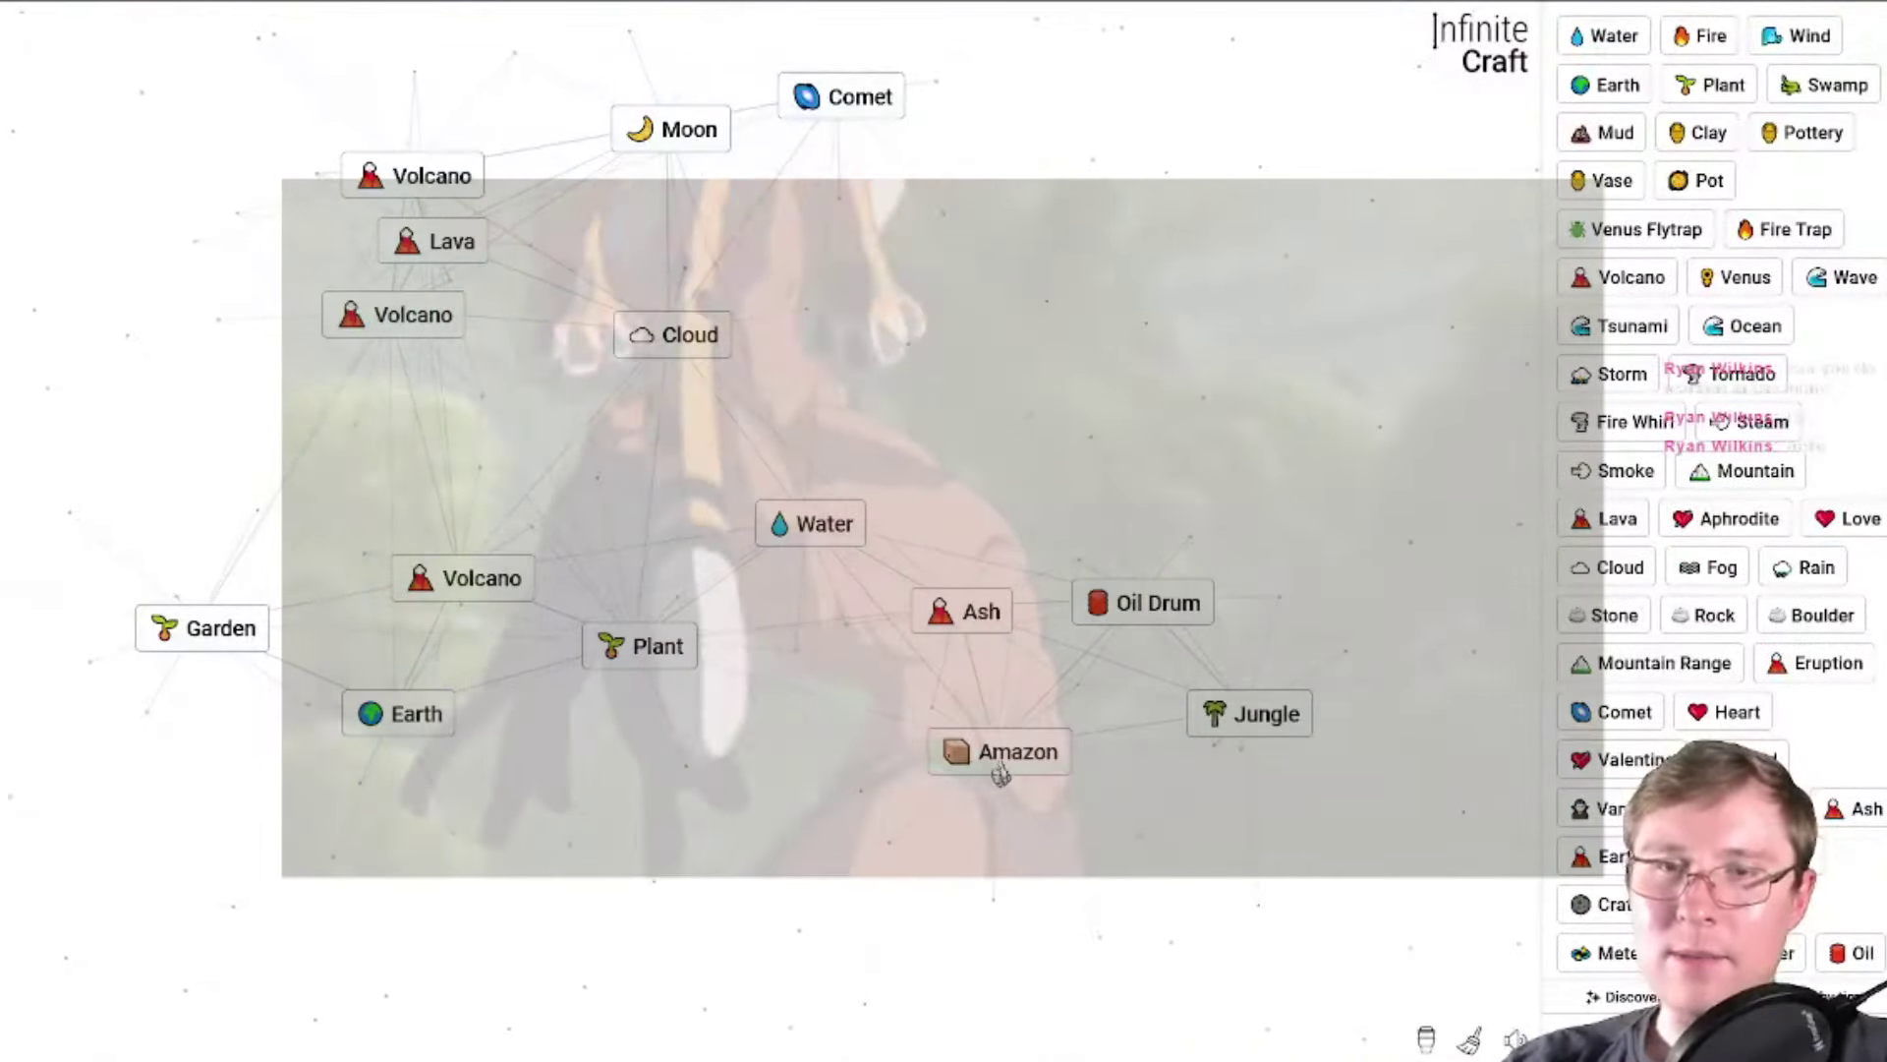
mouse_move(1066, 745)
left_mouse_down()
mouse_move(783, 705)
mouse_move(702, 153)
left_mouse_up()
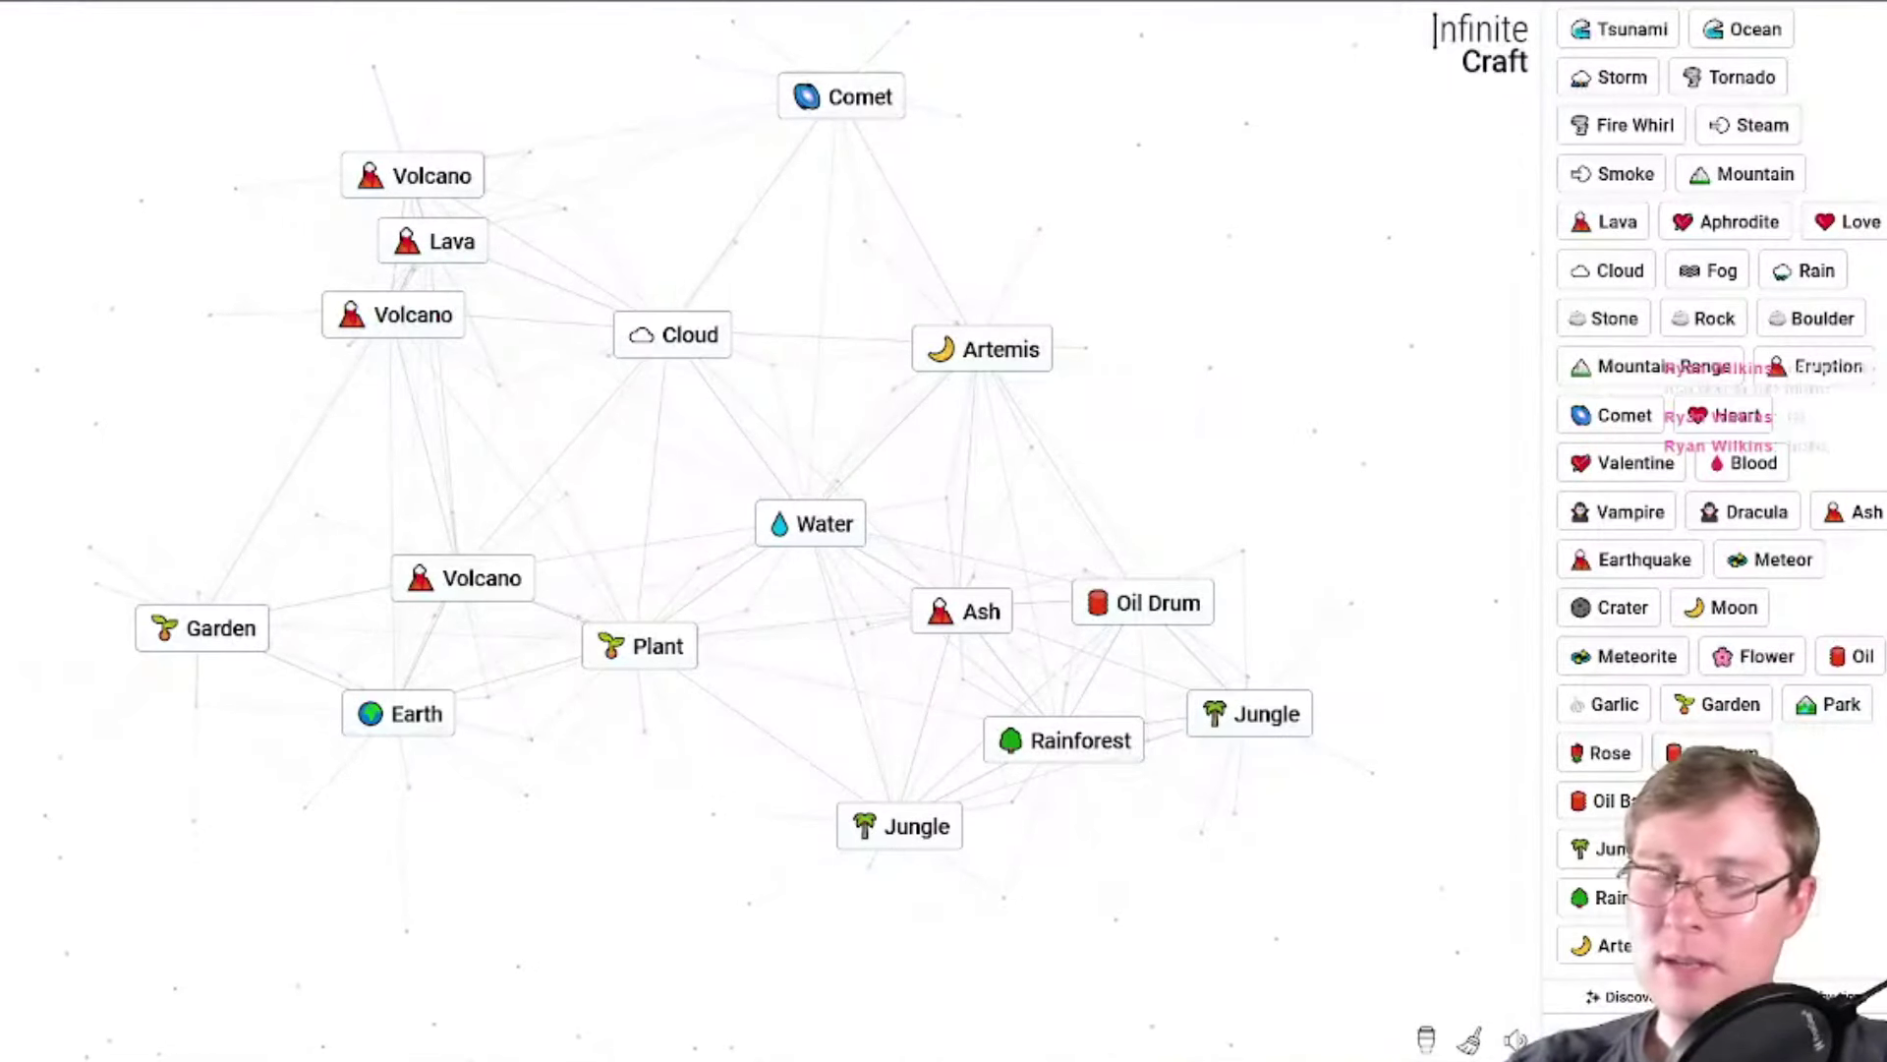
scroll(1711, 531, "up", 2)
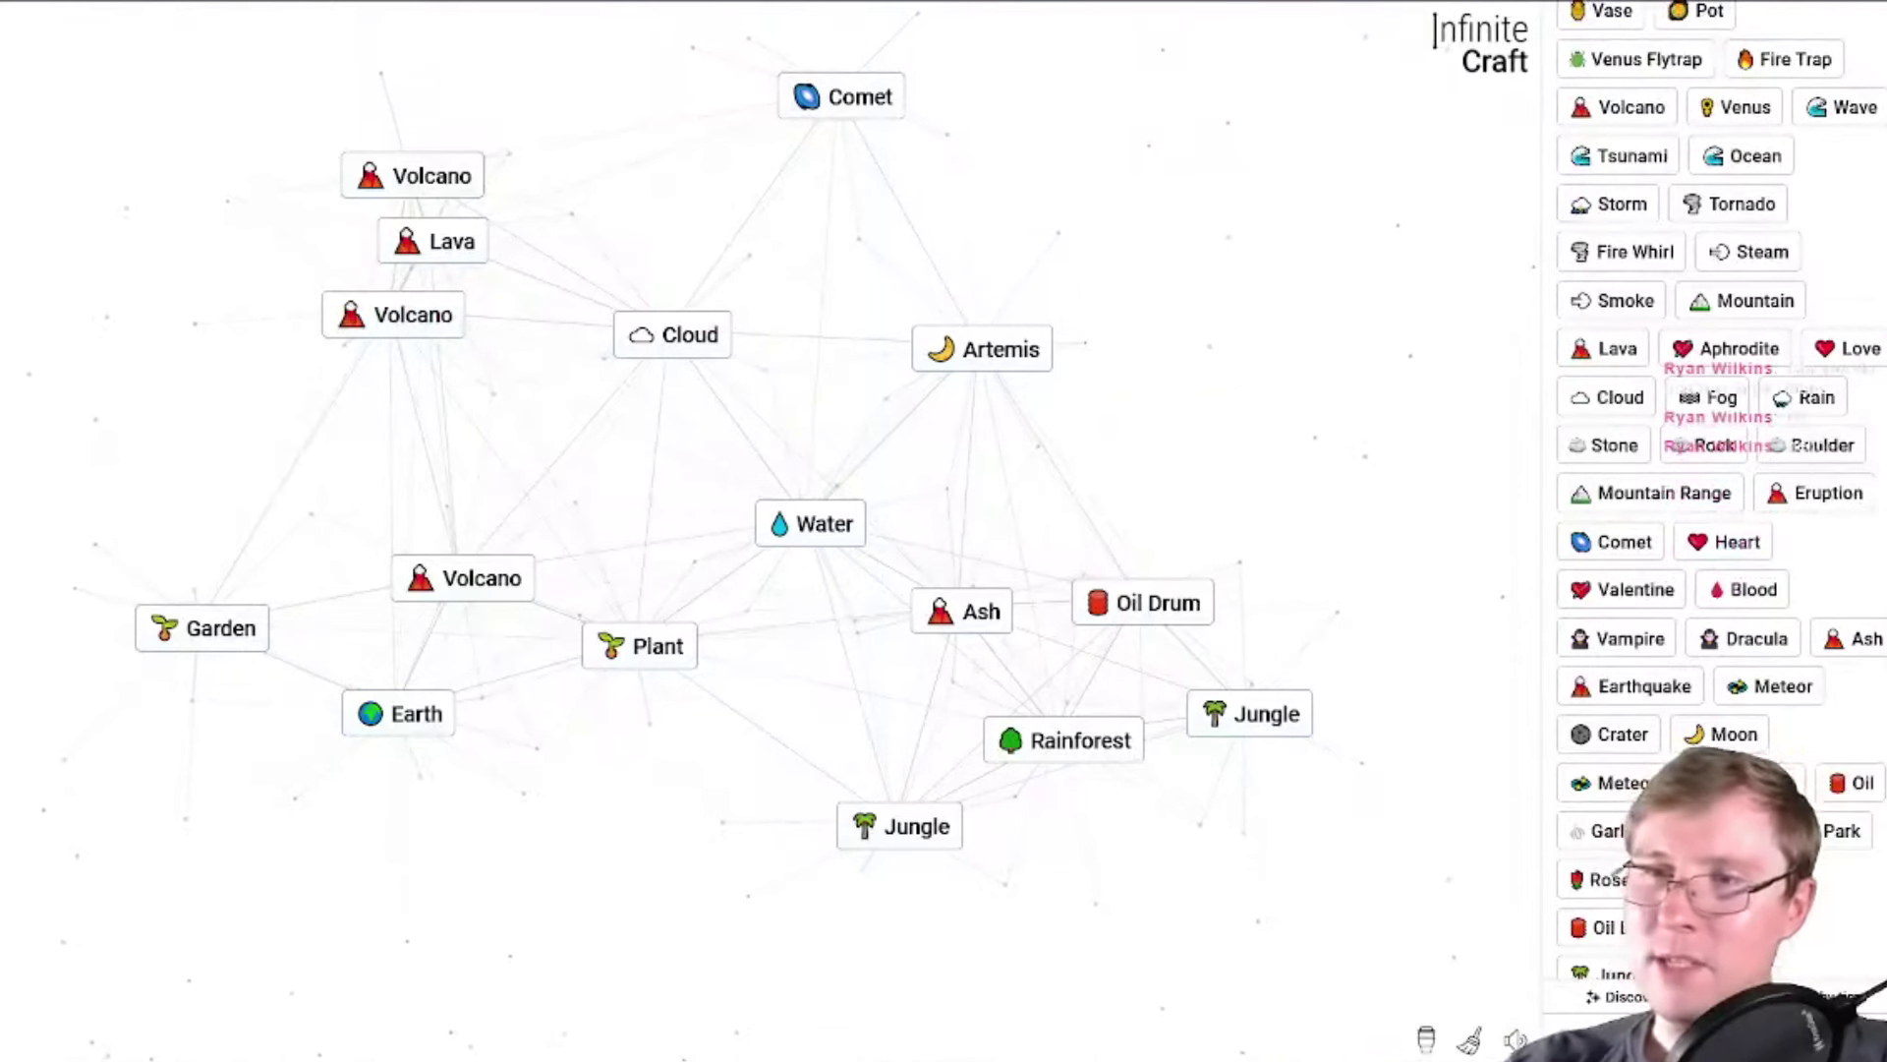
left_click_drag(1774, 713, 999, 733)
left_click_drag(985, 369, 1078, 466)
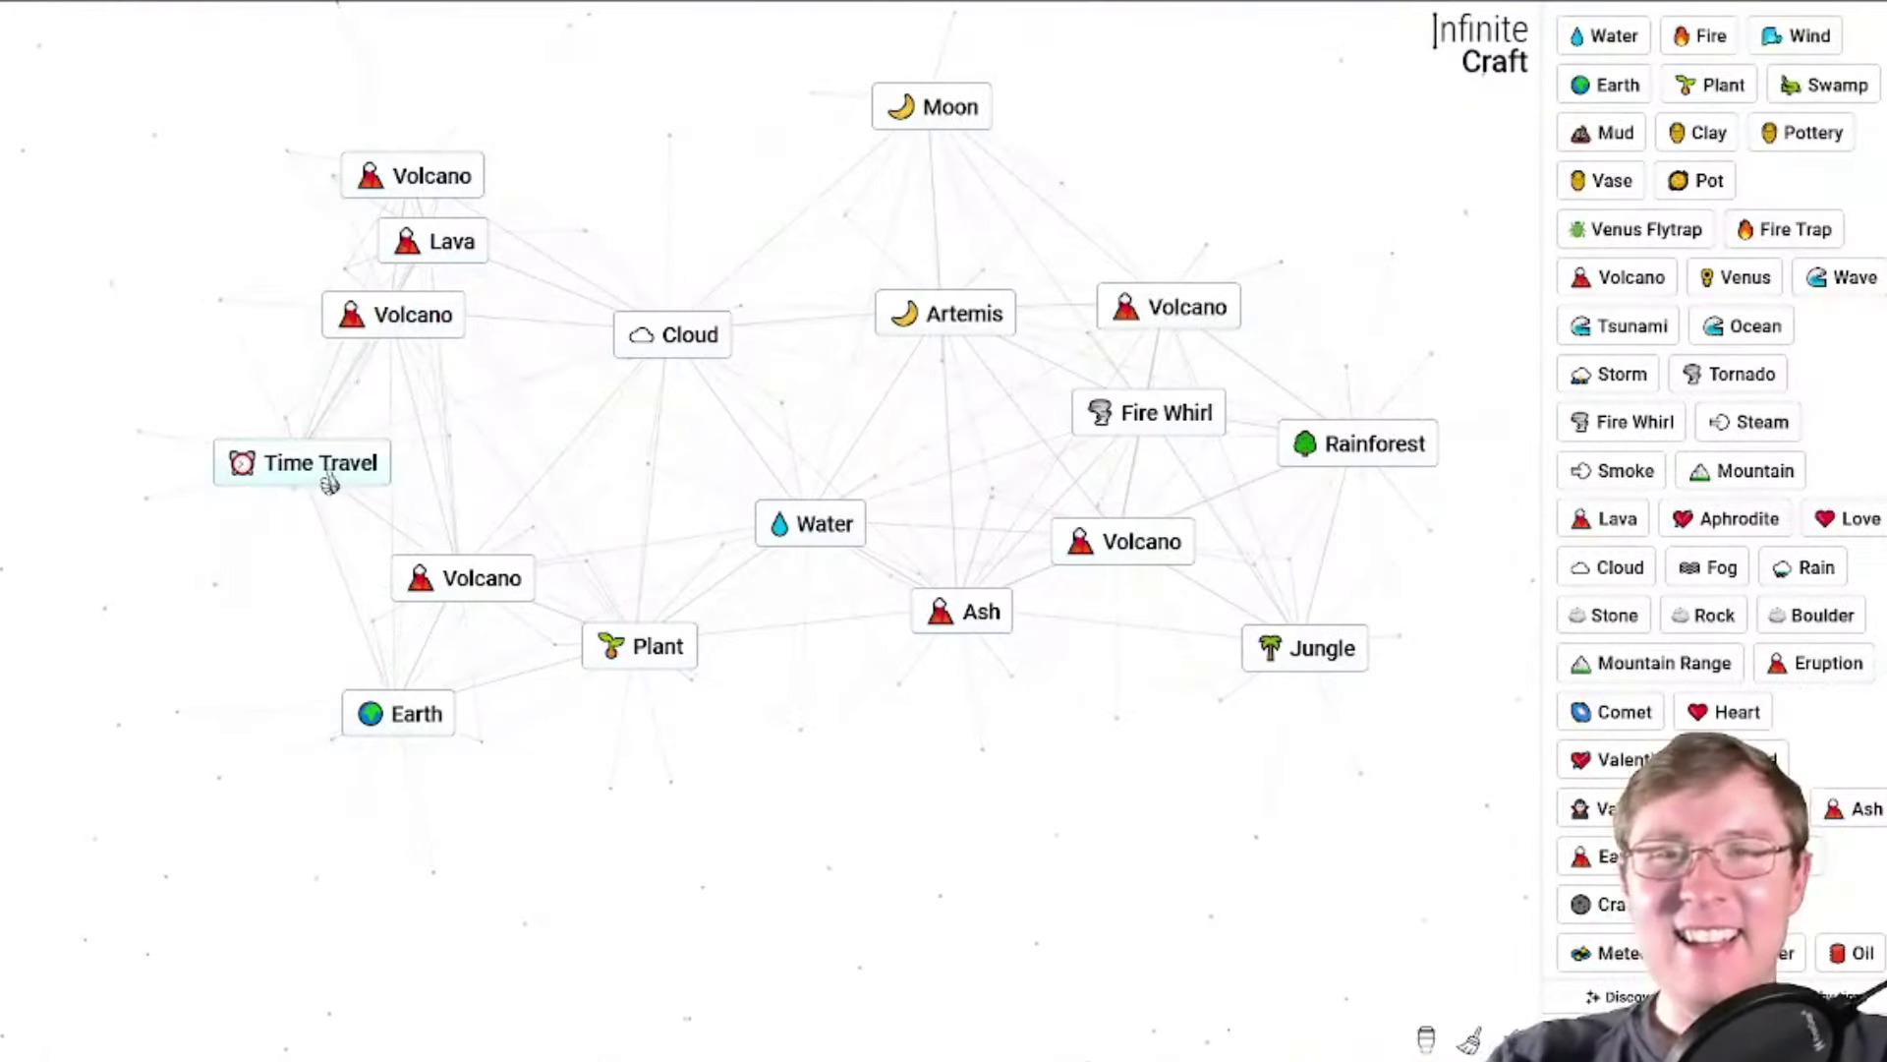
Craft Dinosaur from Volcano and Time Travel, then combine two Dinosaurs into Egg.
left_click_drag(1169, 307, 390, 483)
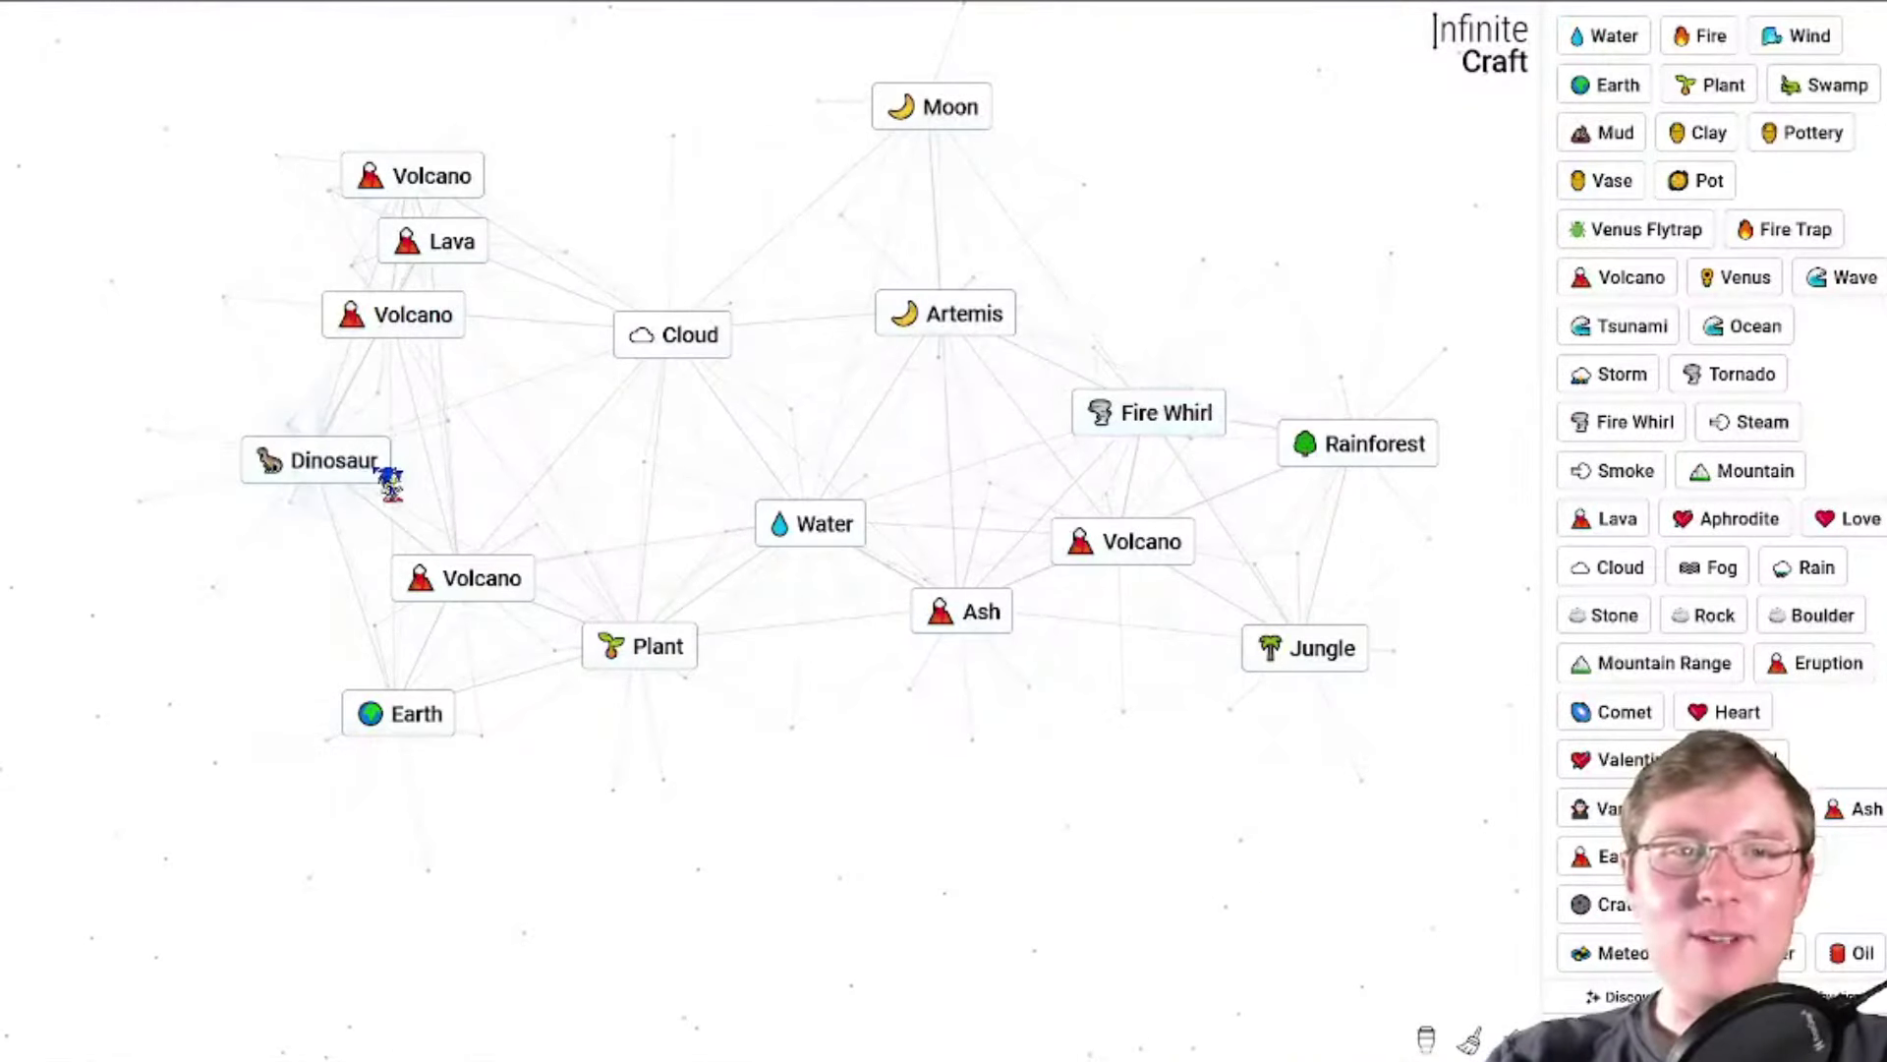
mouse_move(343, 483)
left_mouse_down()
mouse_move(568, 473)
mouse_move(333, 497)
mouse_move(359, 491)
left_mouse_up()
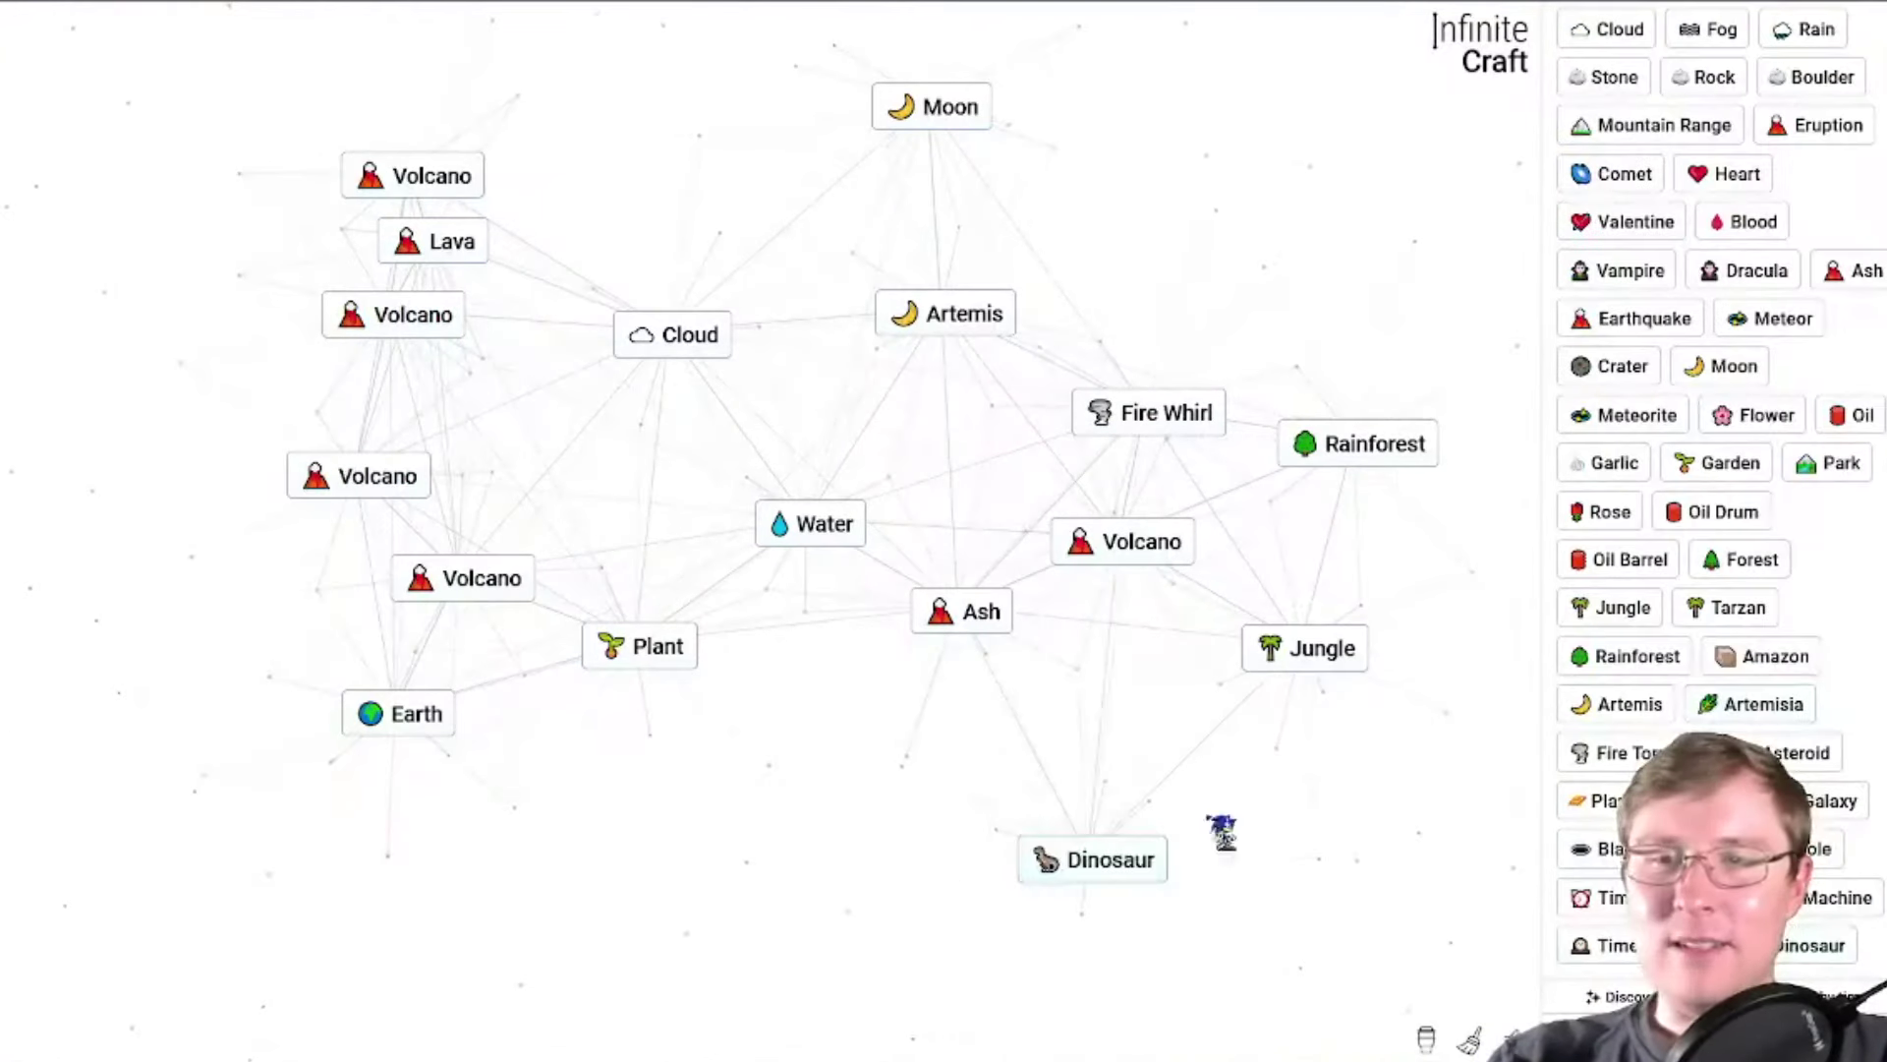
mouse_move(1804, 950)
left_mouse_down()
mouse_move(1092, 852)
mouse_move(1015, 781)
mouse_move(801, 778)
mouse_move(864, 766)
left_mouse_up()
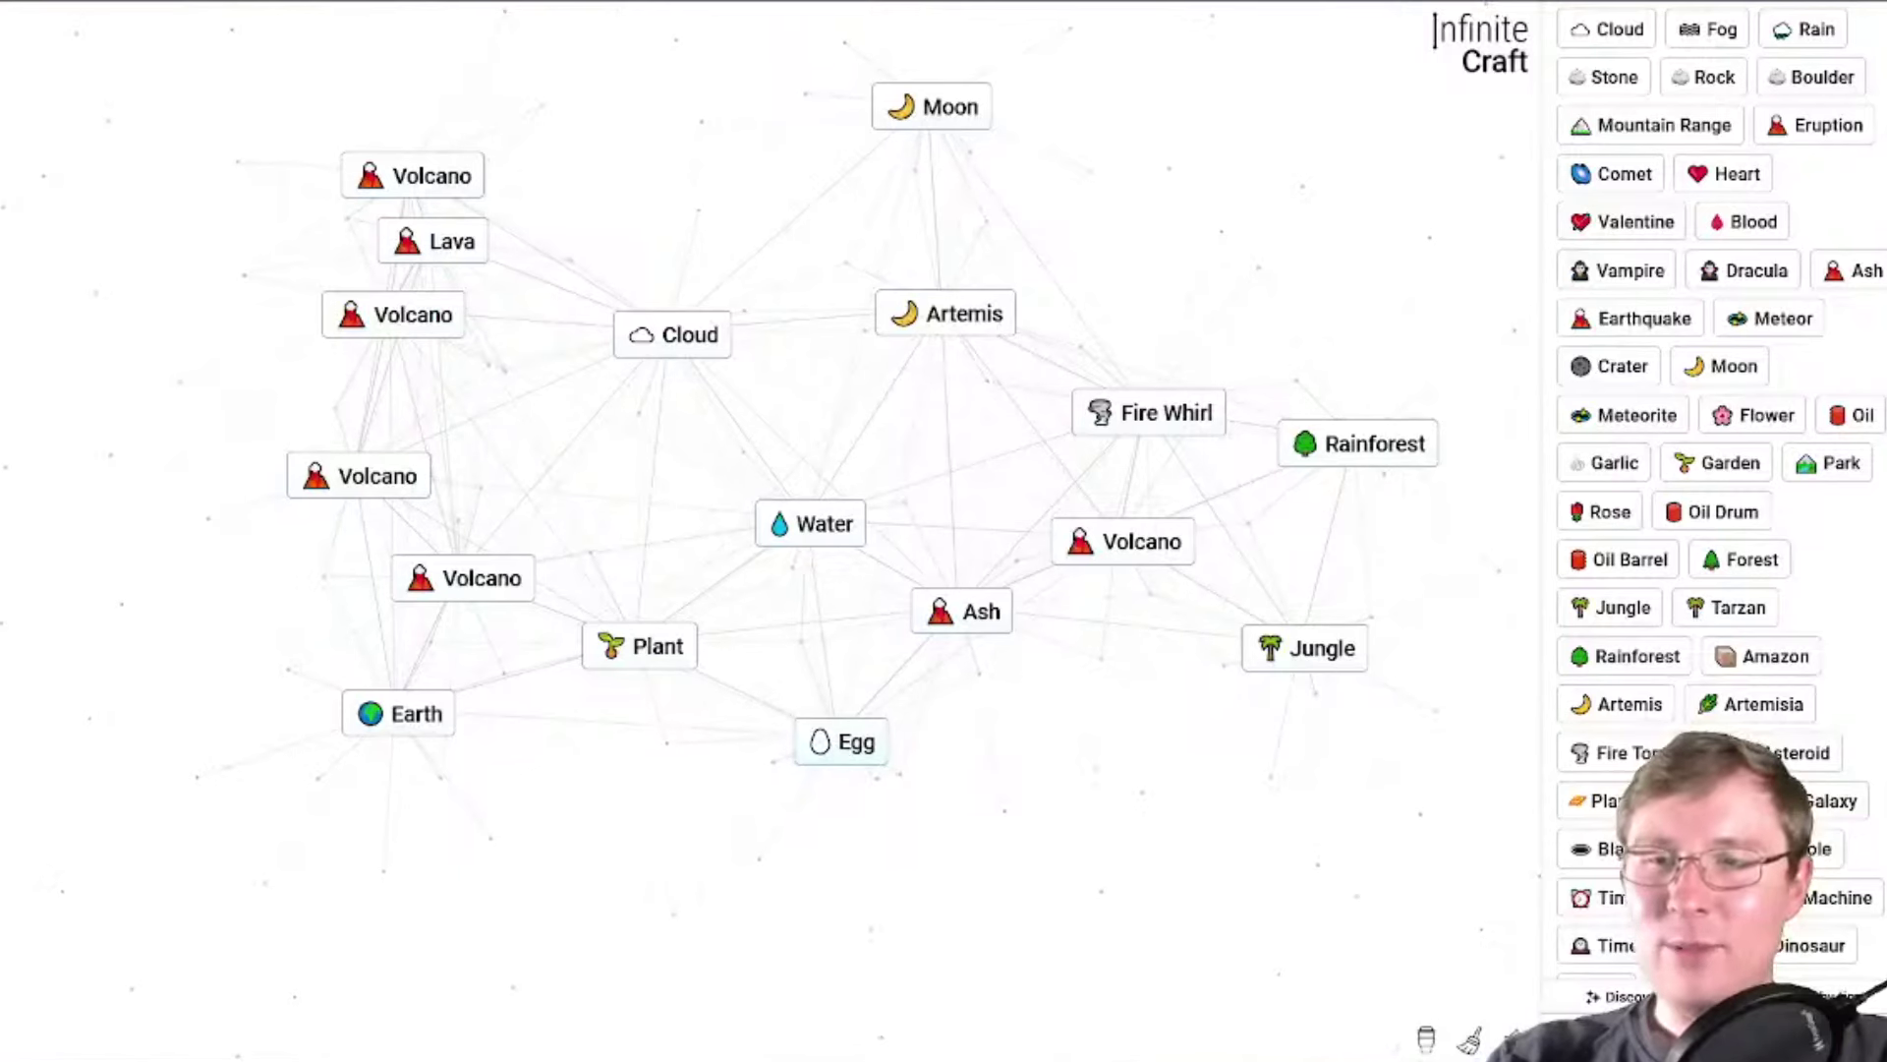
scroll(1622, 885, "down", 1)
mouse_move(1607, 945)
left_mouse_down()
mouse_move(856, 744)
mouse_move(832, 654)
mouse_move(834, 717)
left_mouse_up()
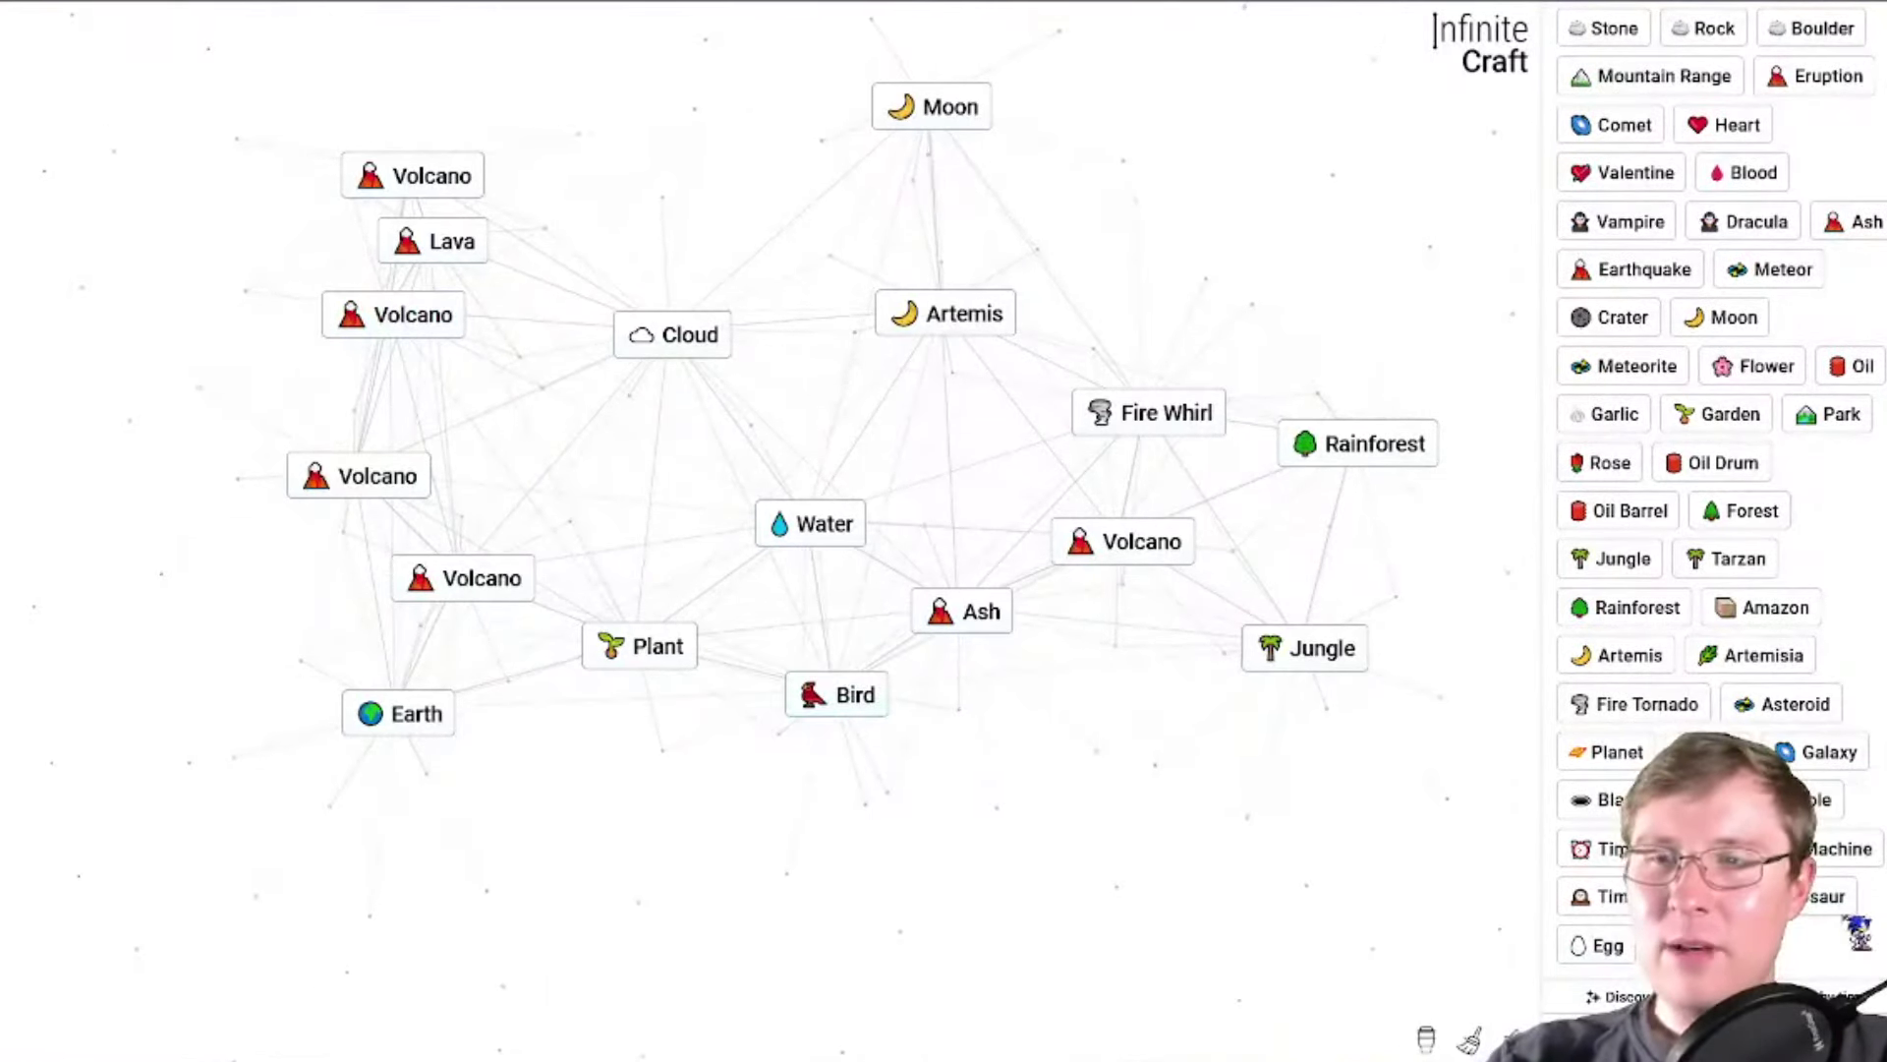
Craft Pterodactyl from Dinosaur and Bird, Pteranodon from two Pterodactyls, and Plesiosaur with Ocean.
mouse_move(1859, 932)
left_mouse_down()
mouse_move(928, 734)
mouse_move(1111, 725)
left_mouse_up()
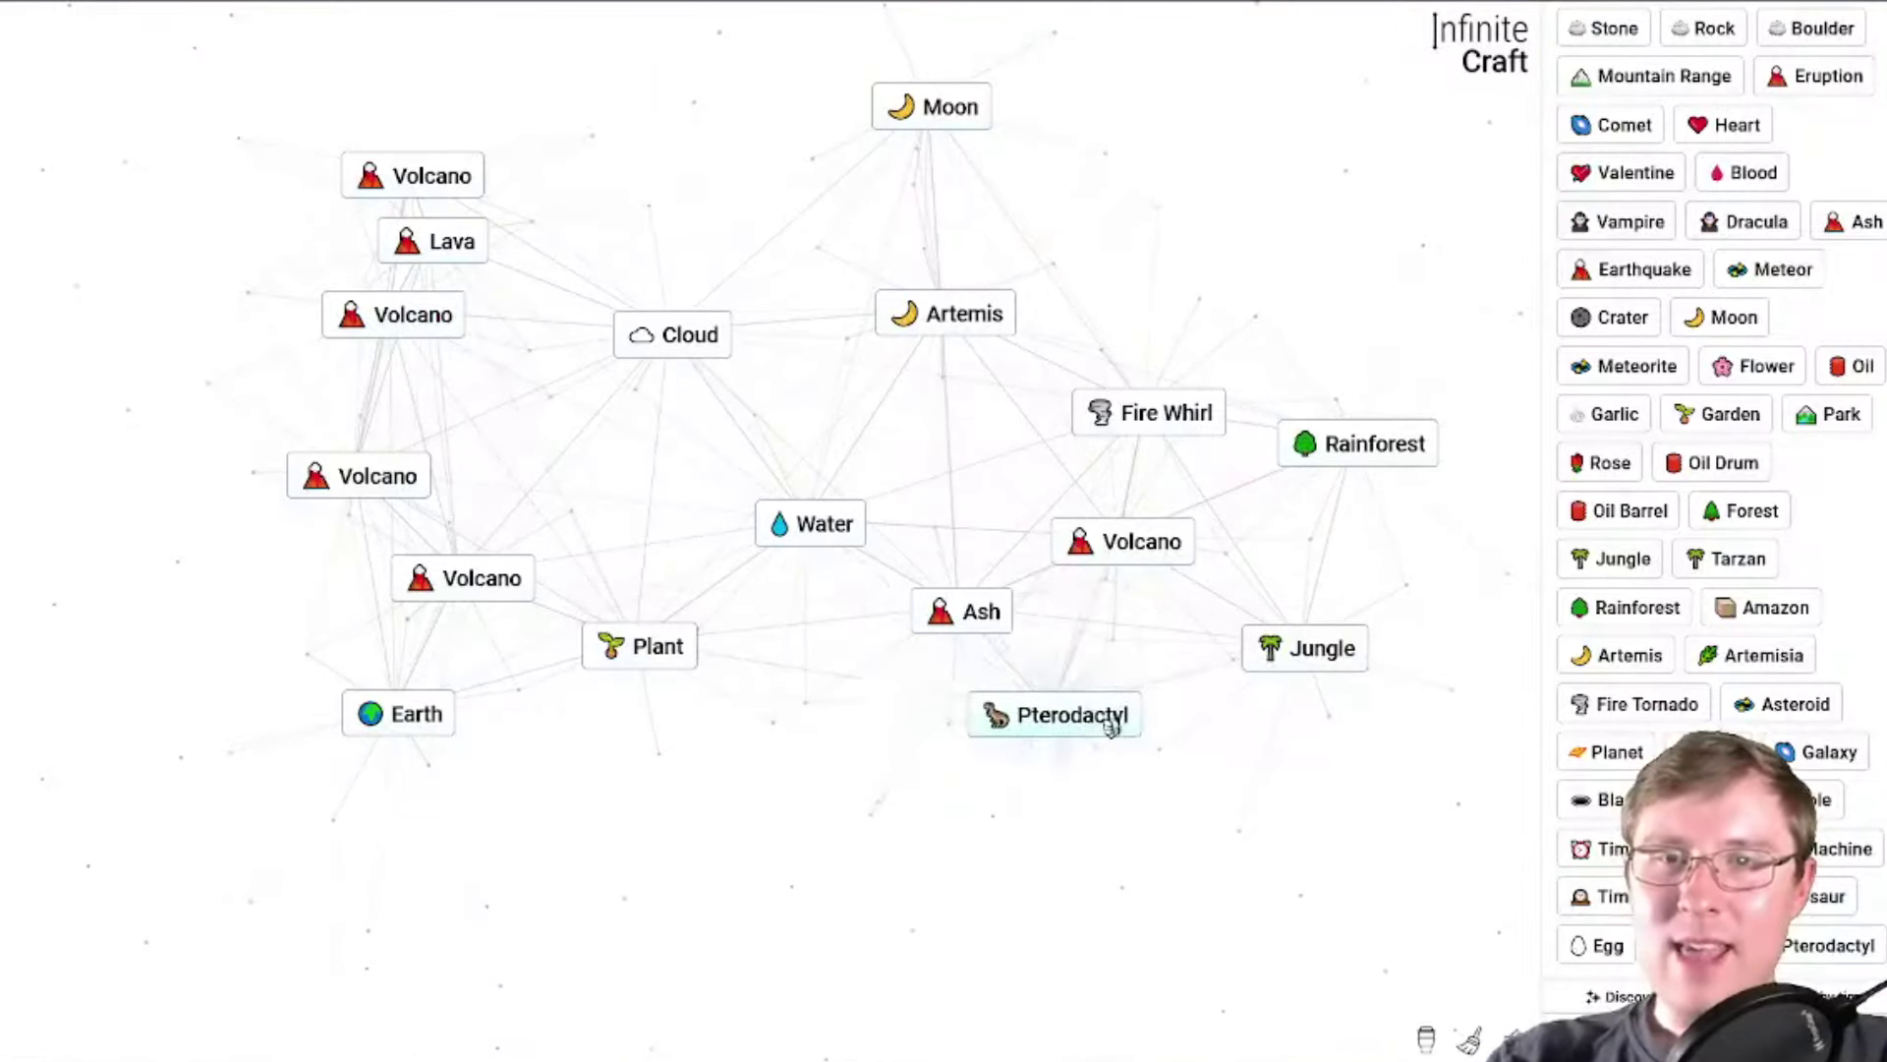
left_click_drag(1829, 946, 1040, 714)
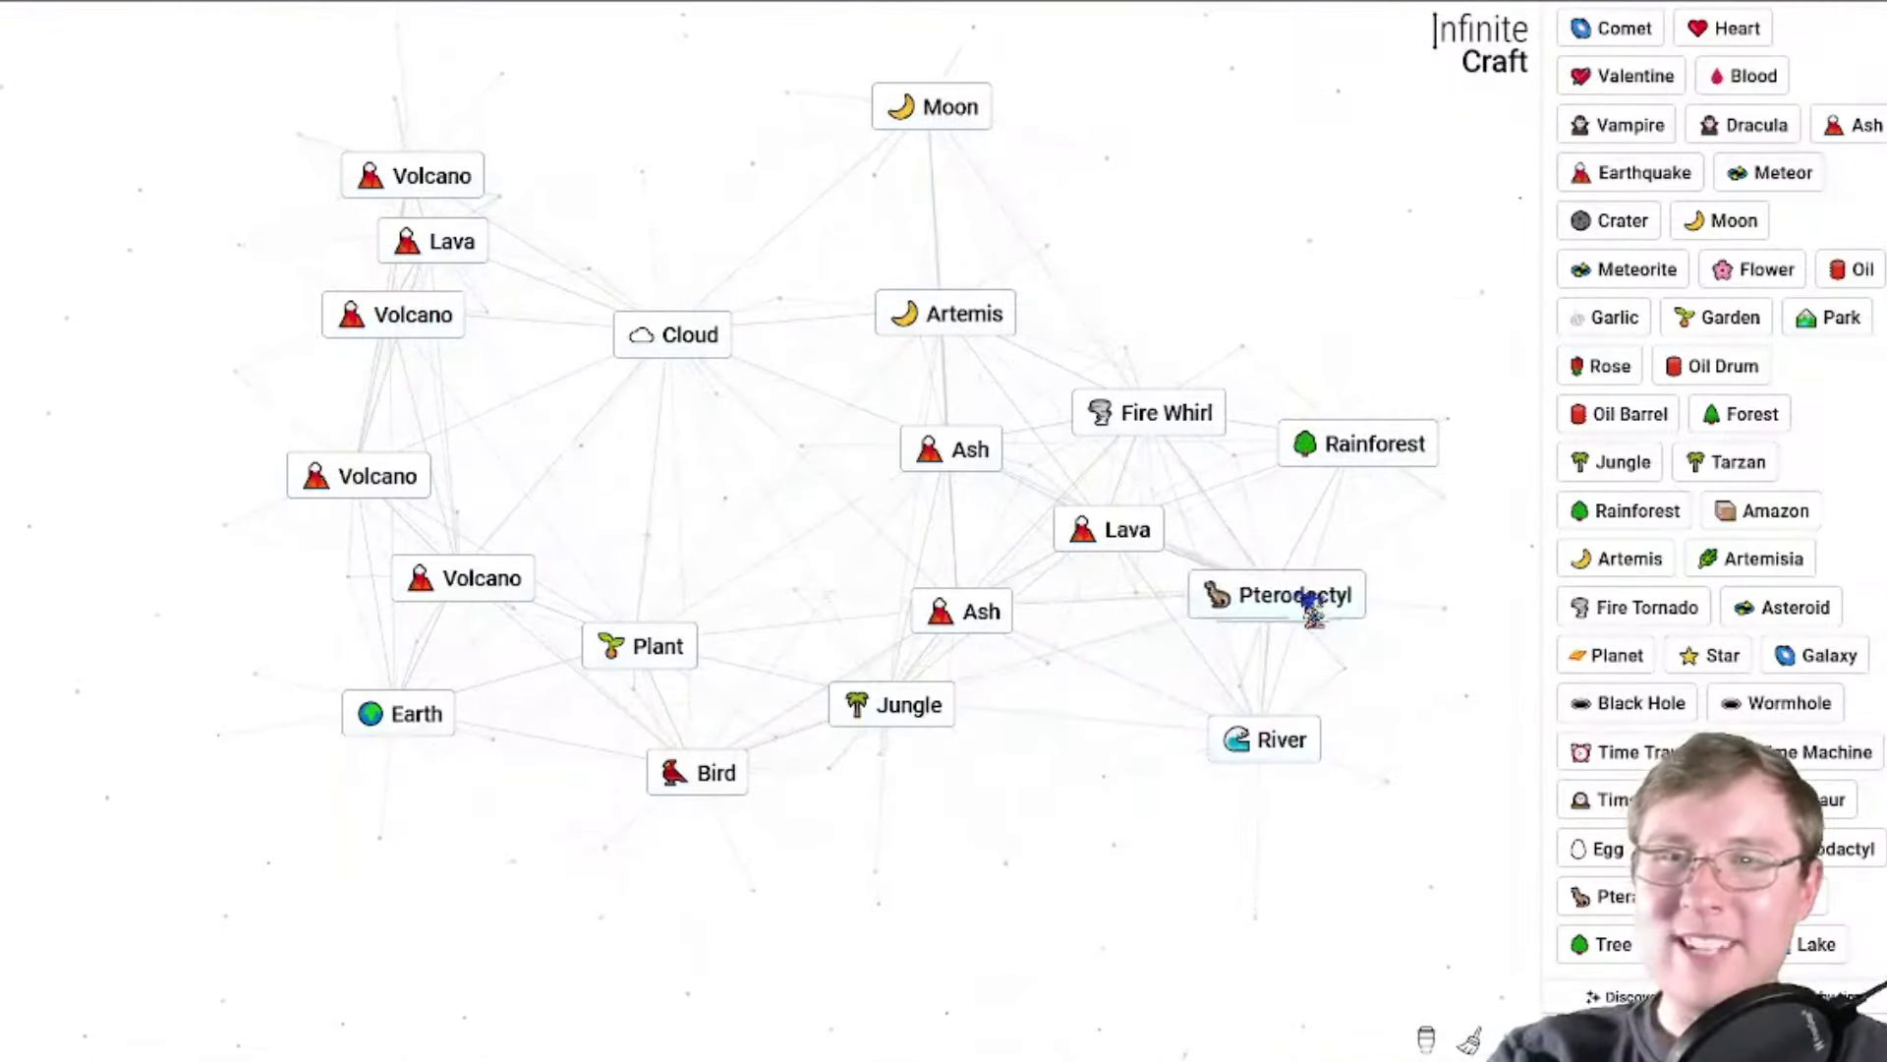
mouse_move(1047, 814)
left_mouse_down()
mouse_move(1268, 597)
mouse_move(1256, 654)
left_mouse_up()
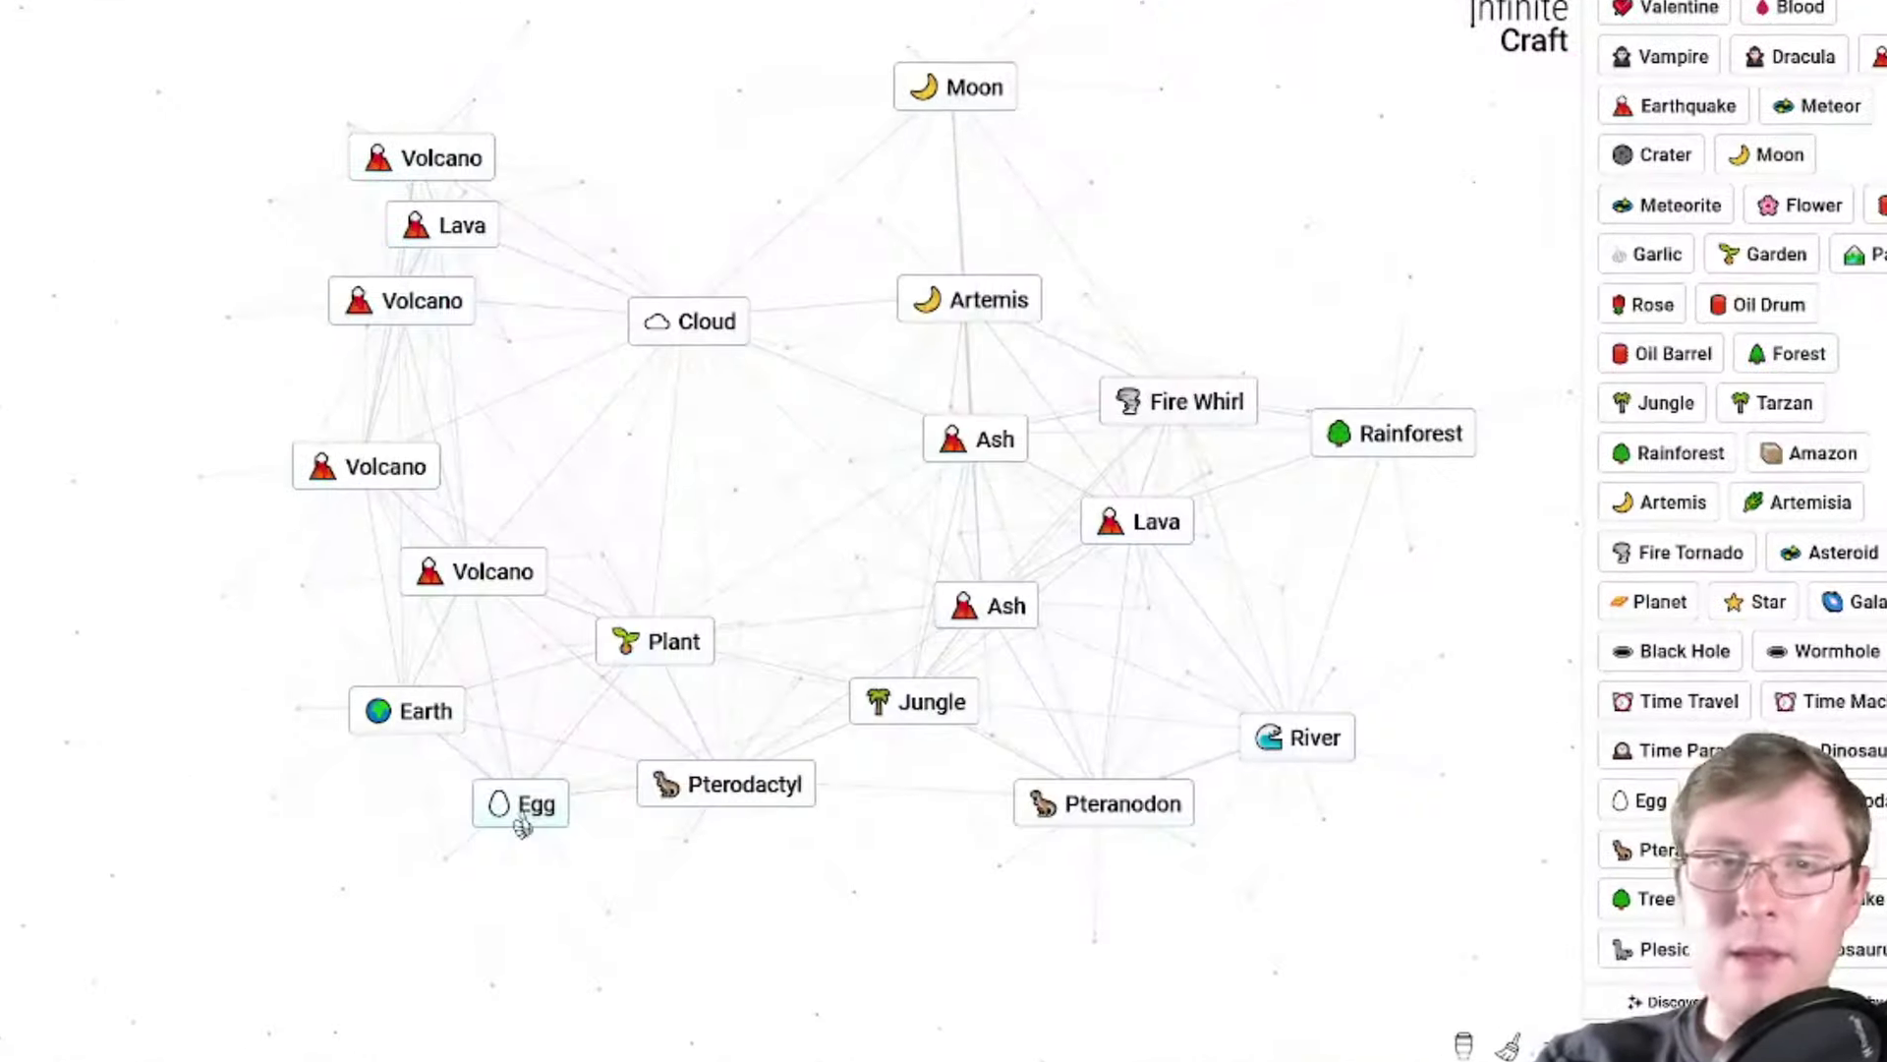
Combine Earth and Egg into Chicken, then Star with Chicken to make Egg.
left_click_drag(523, 815, 620, 621)
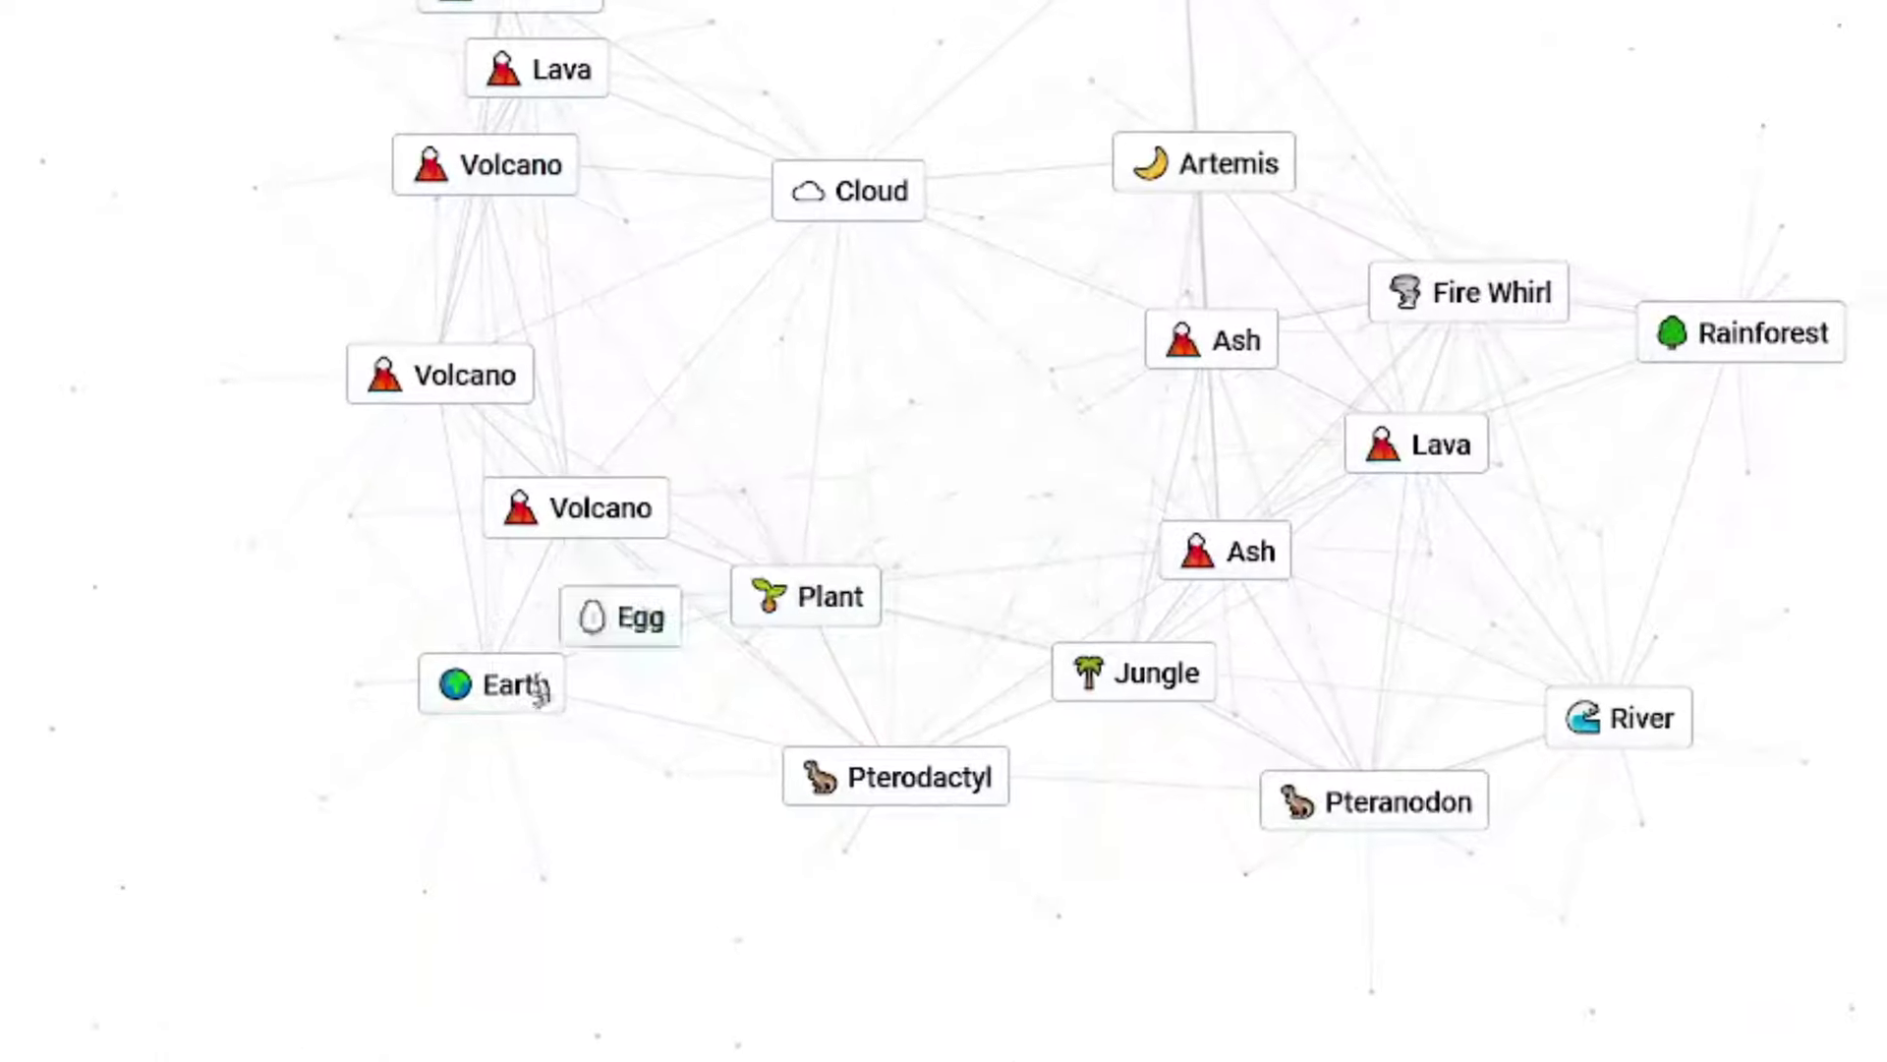
left_click_drag(538, 690, 612, 649)
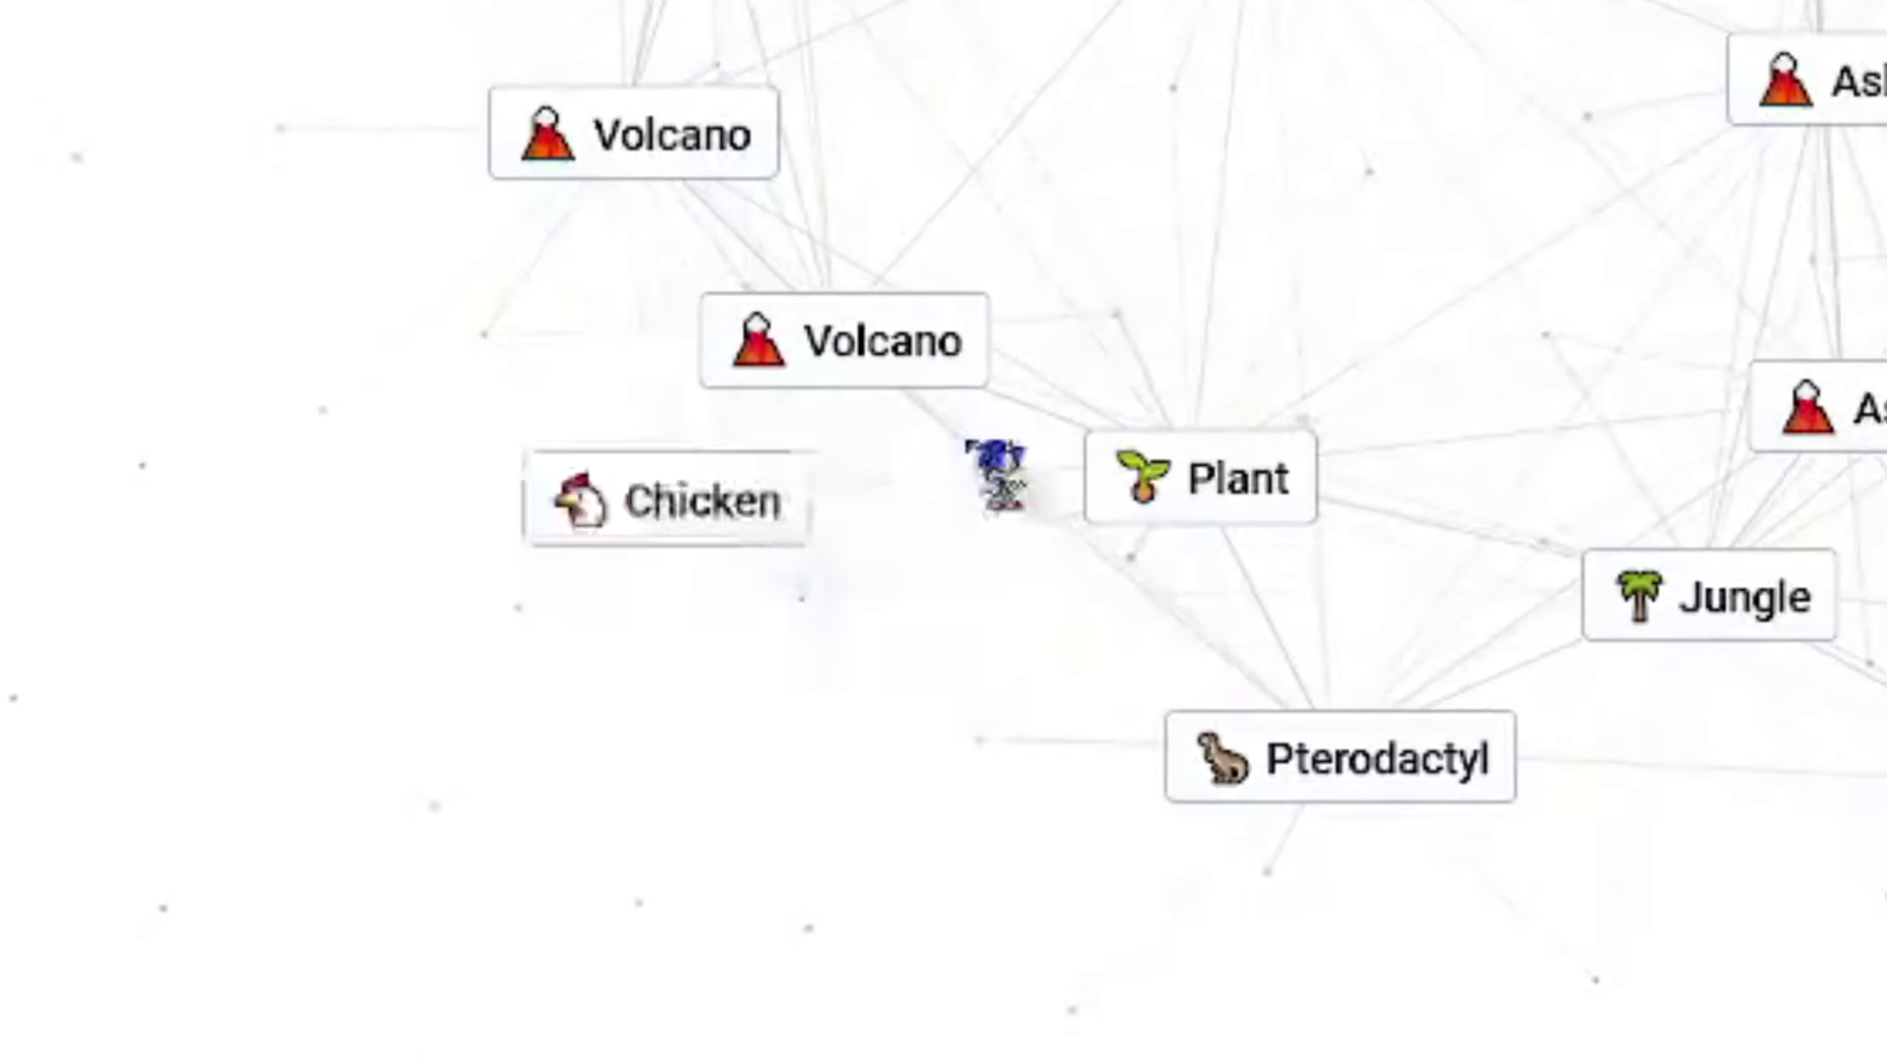
left_click_drag(663, 500, 339, 718)
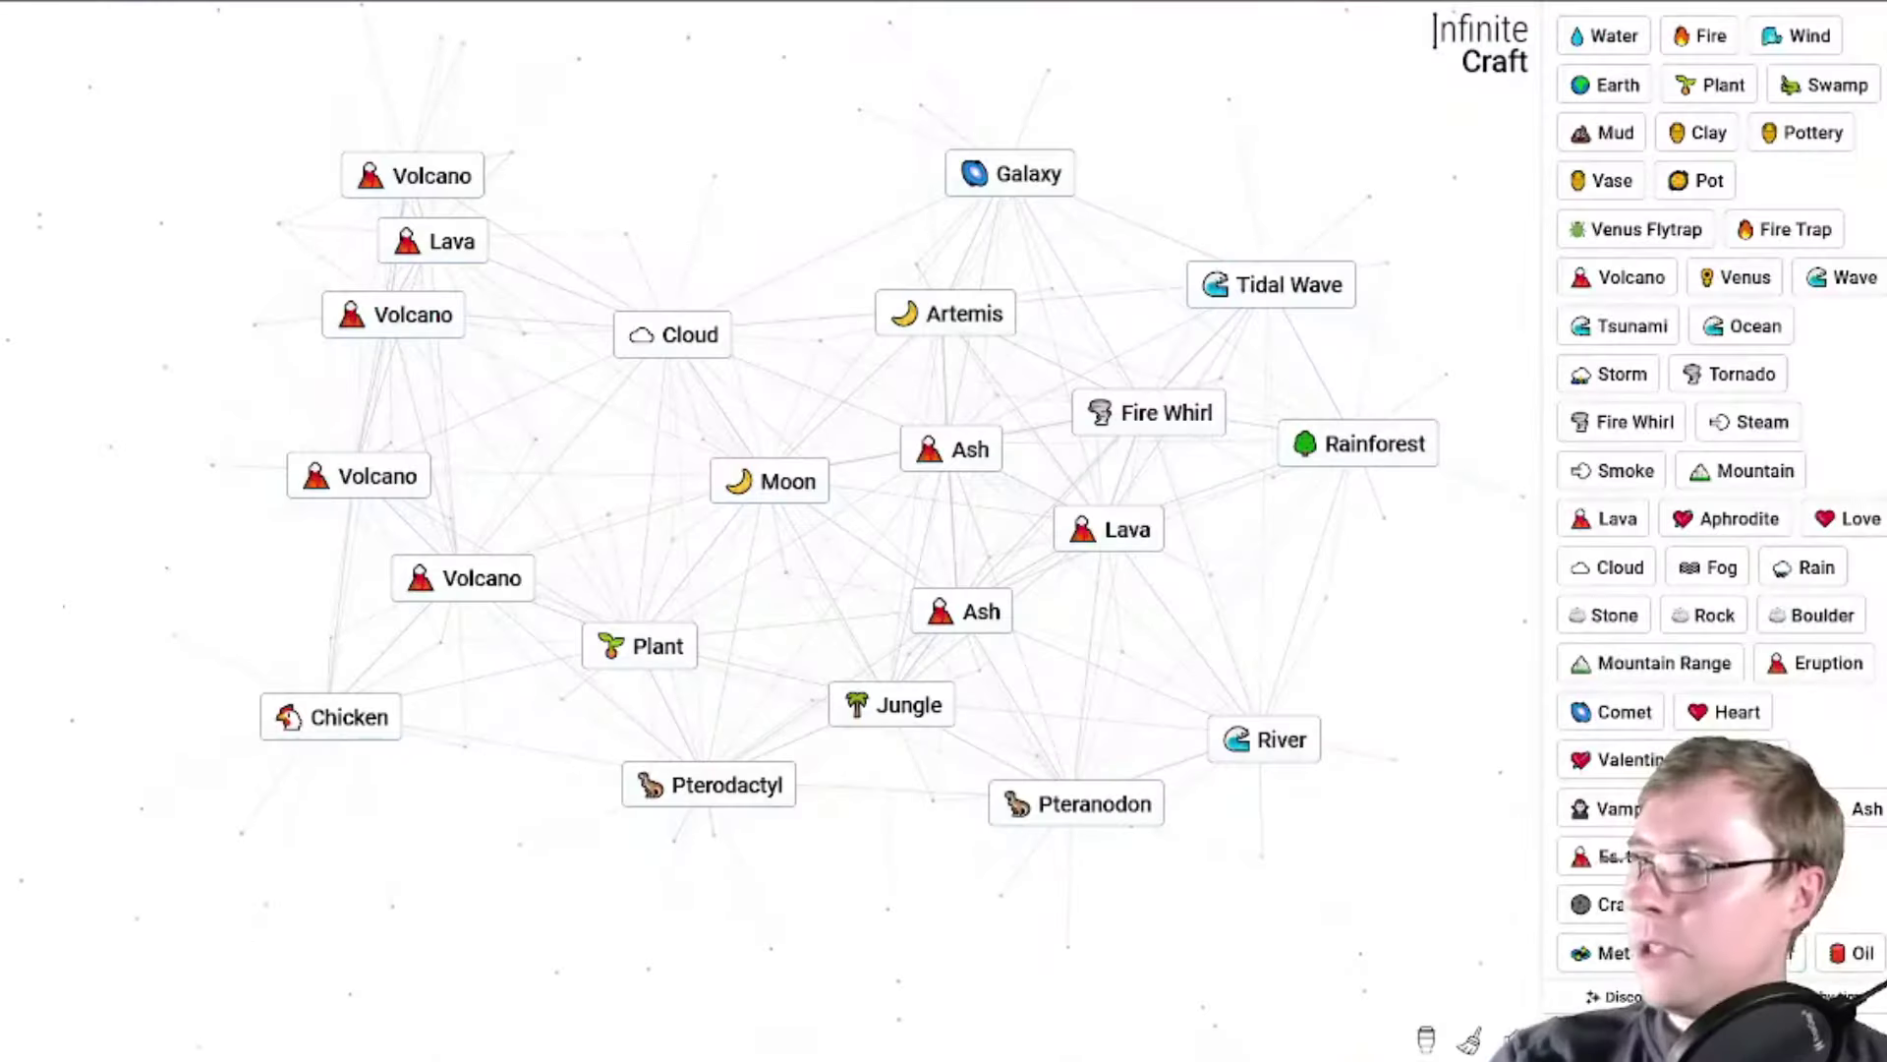
scroll(1679, 228, "down", 10)
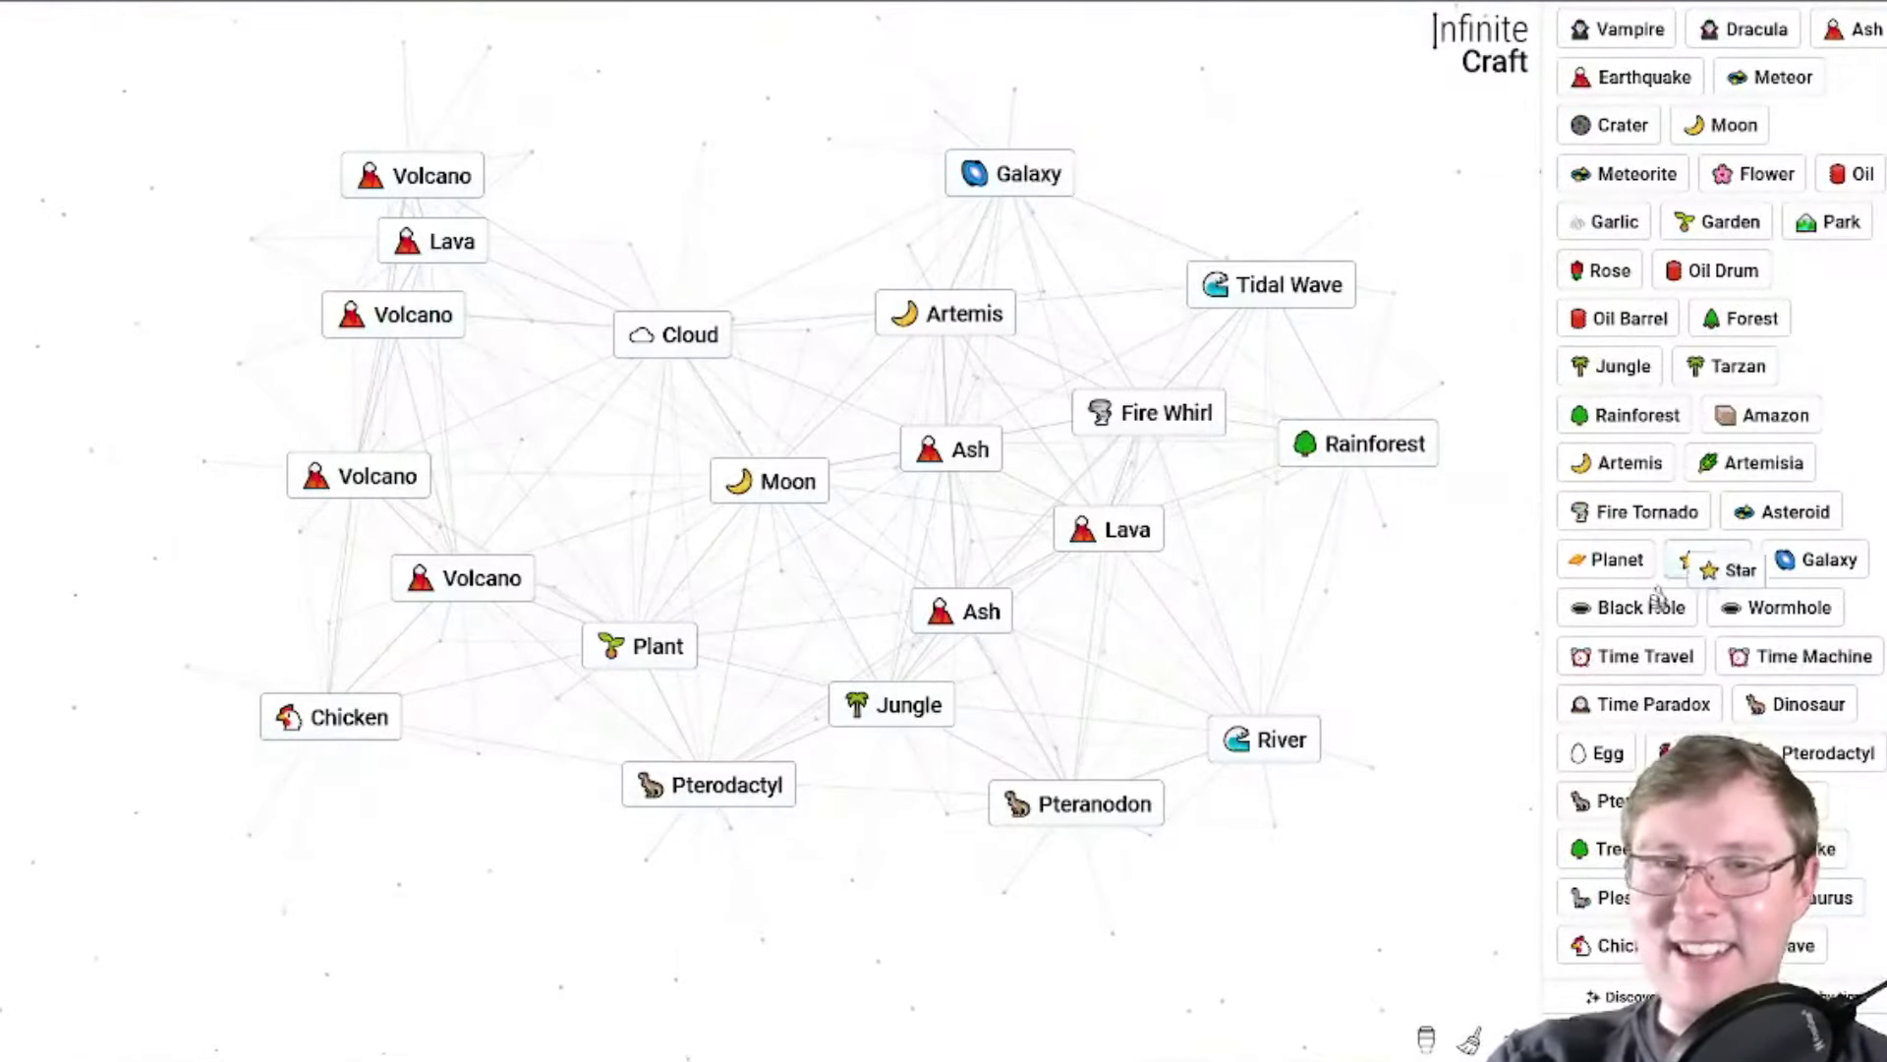
mouse_move(1658, 597)
left_mouse_down()
mouse_move(369, 722)
mouse_move(437, 858)
left_mouse_up()
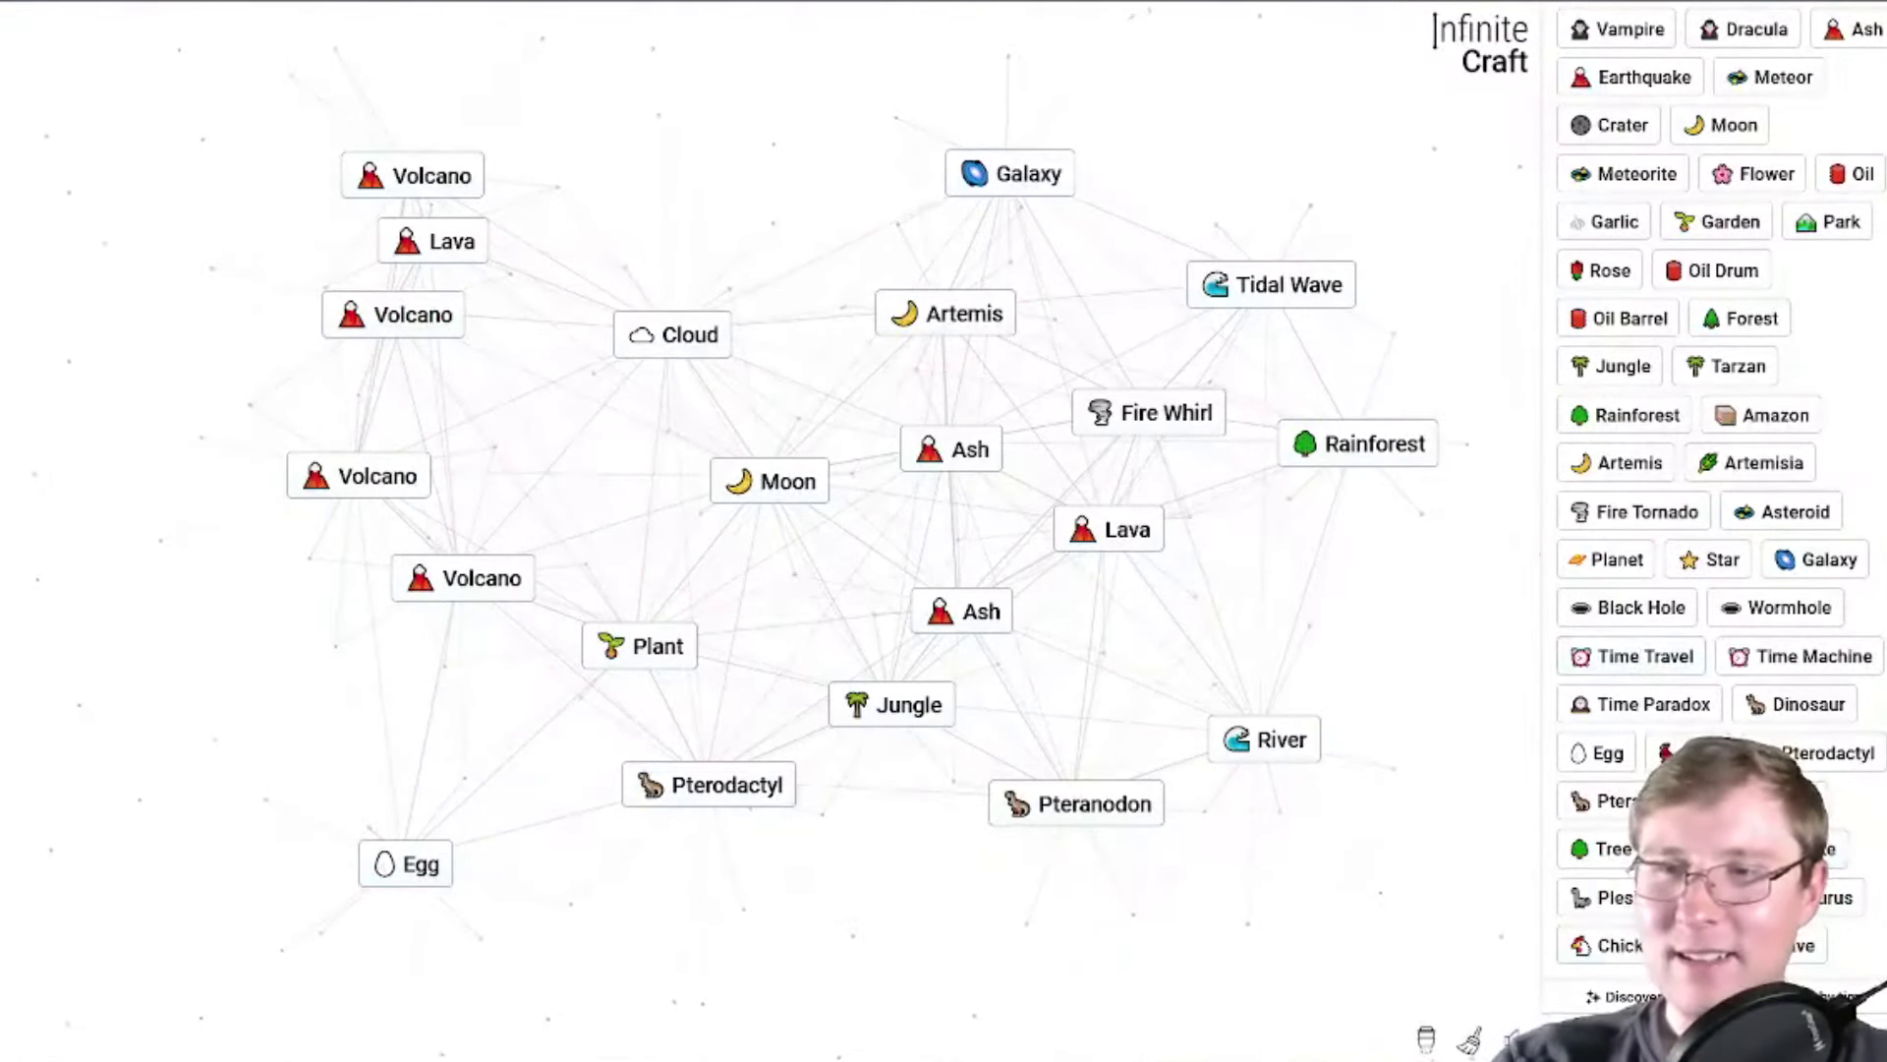
Craft Omelette from Chicken and Egg, Sushi from Fish and Fire, and Penguin from Bird and Fish.
mouse_move(1095, 941)
left_mouse_down()
mouse_move(442, 899)
mouse_move(507, 798)
mouse_move(459, 786)
left_mouse_up()
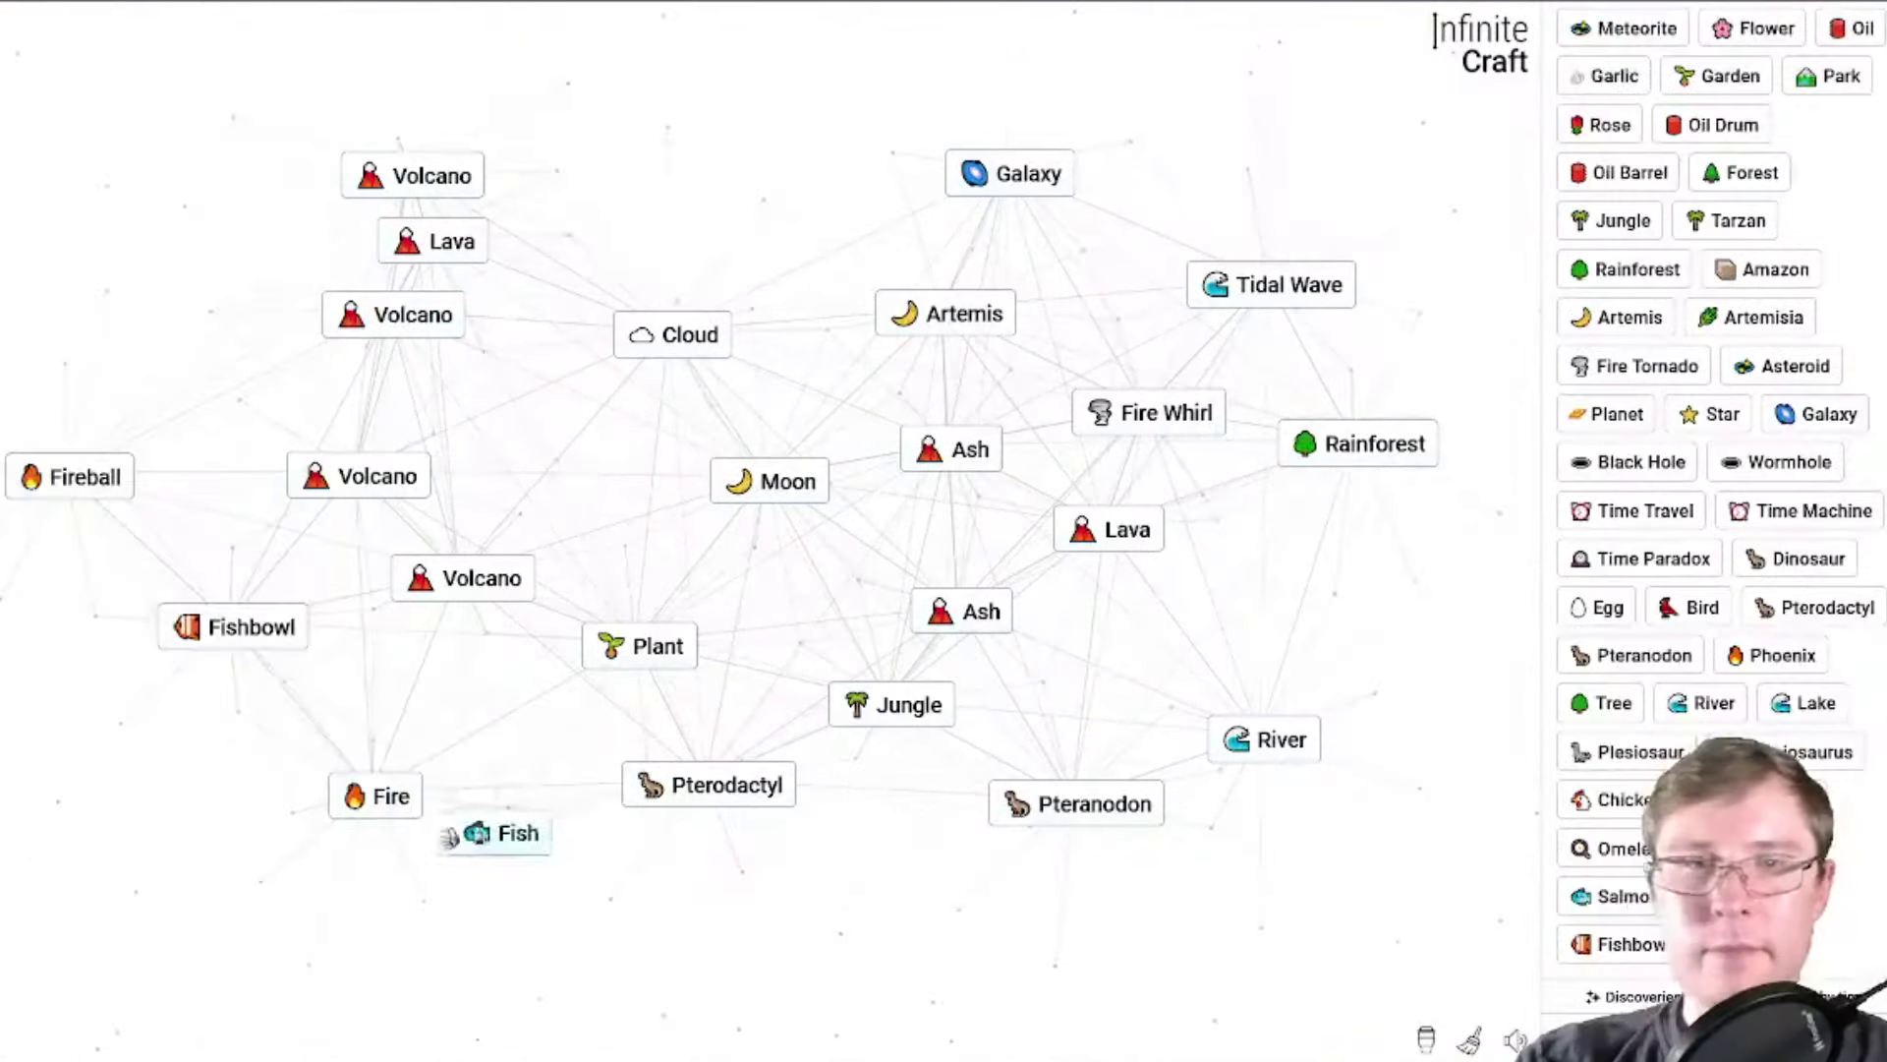
left_click_drag(456, 835, 380, 810)
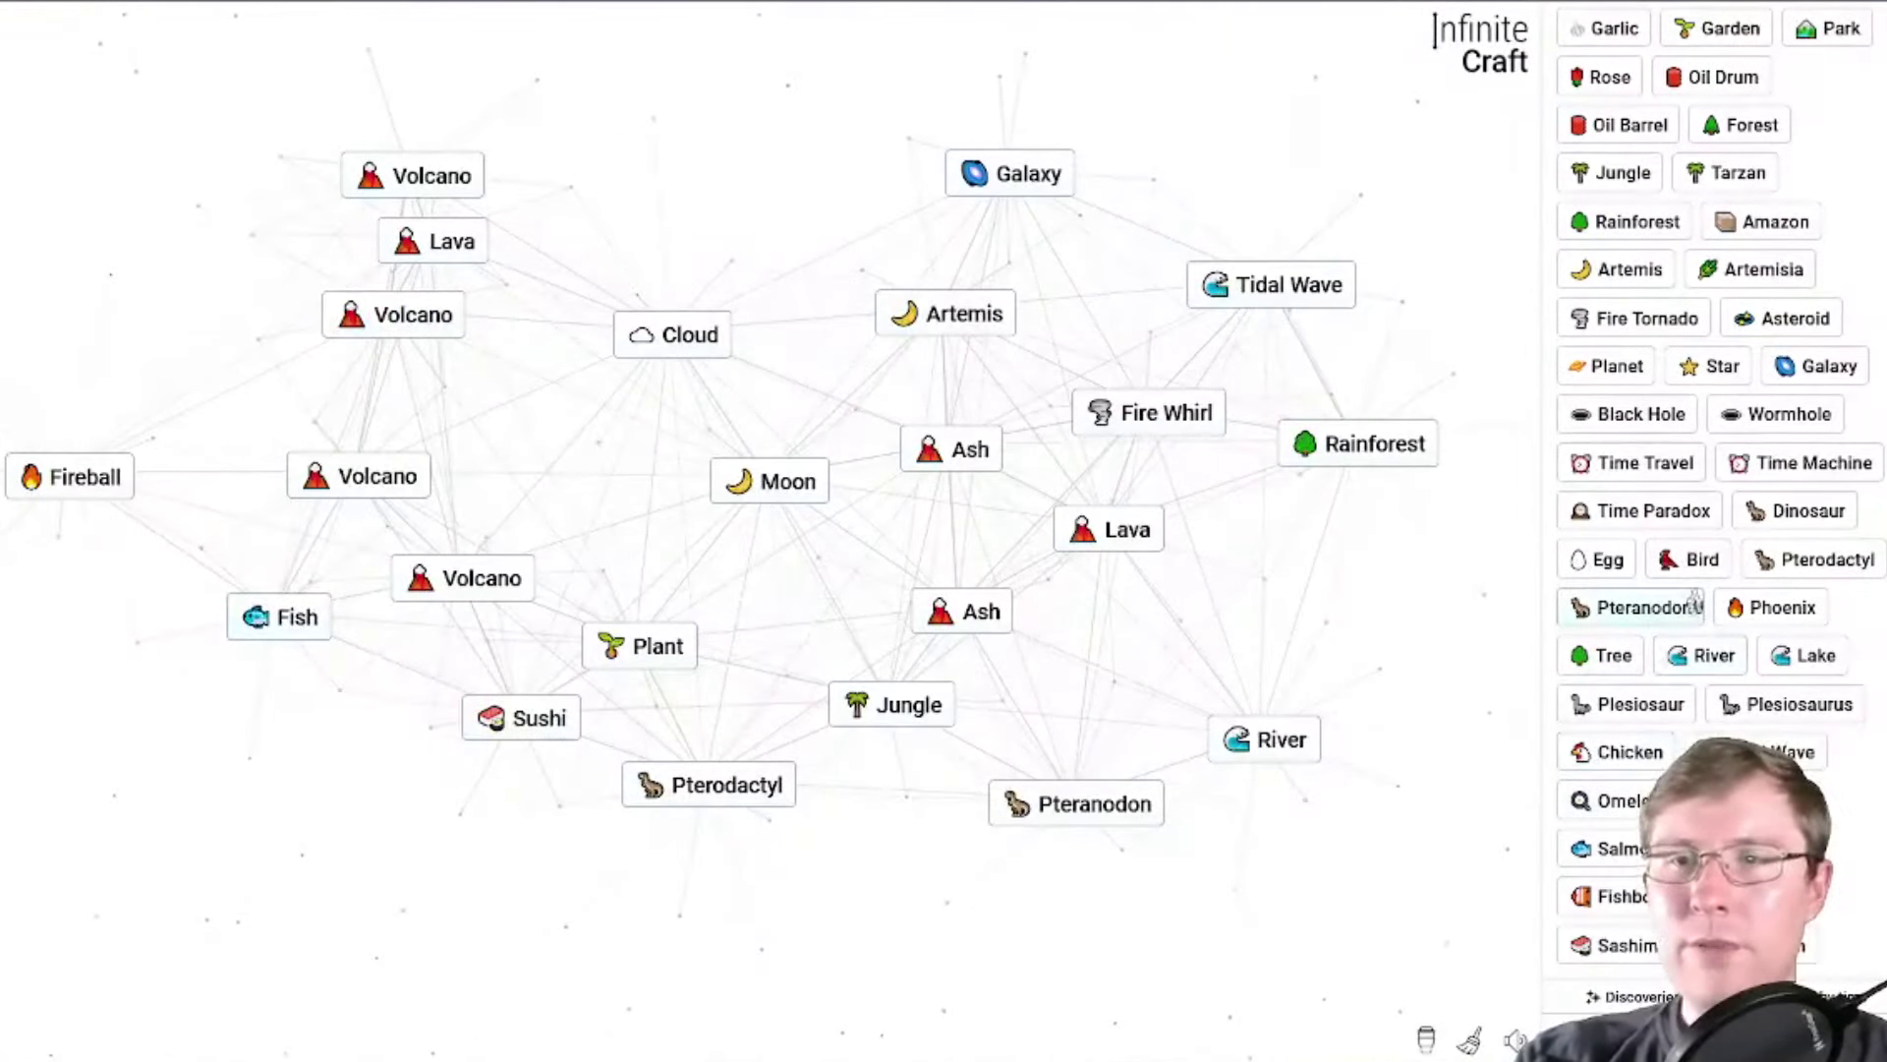
mouse_move(1692, 559)
left_mouse_down()
mouse_move(486, 620)
mouse_move(253, 593)
mouse_move(291, 754)
left_mouse_up()
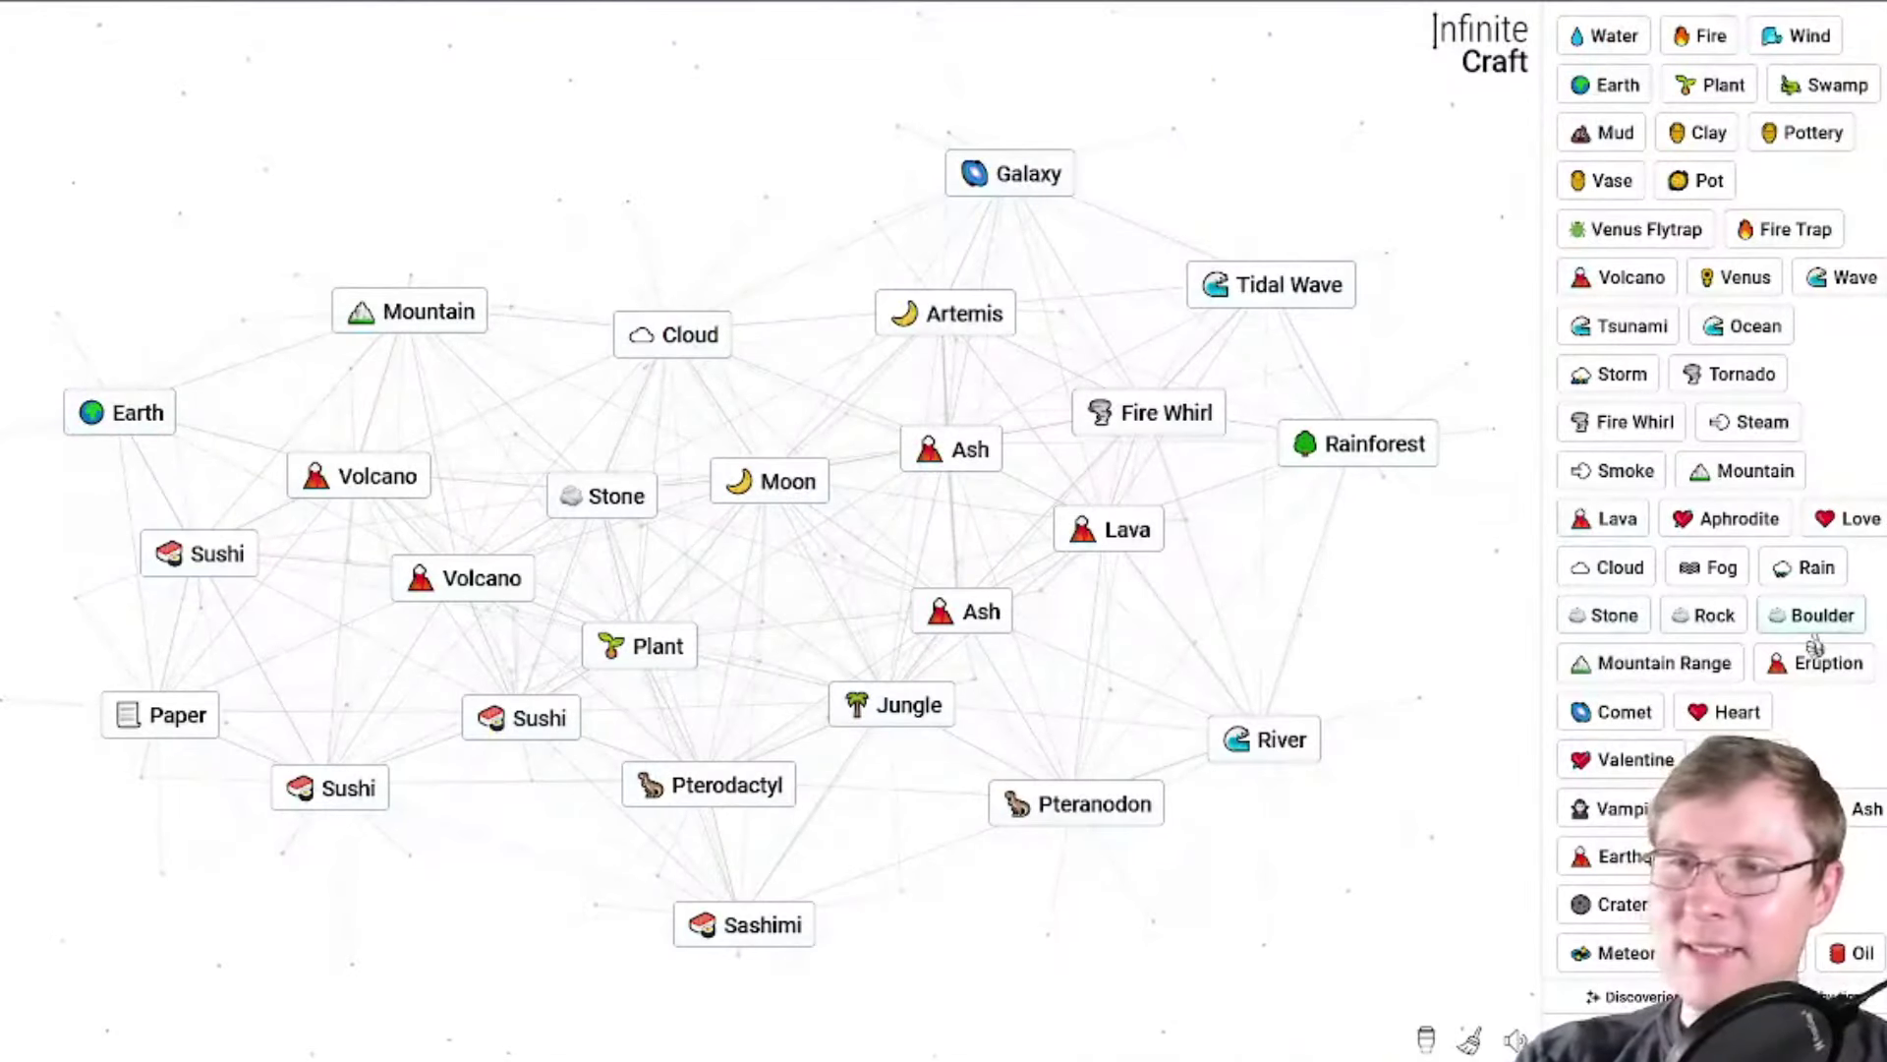
scroll(1814, 644, "down", 6)
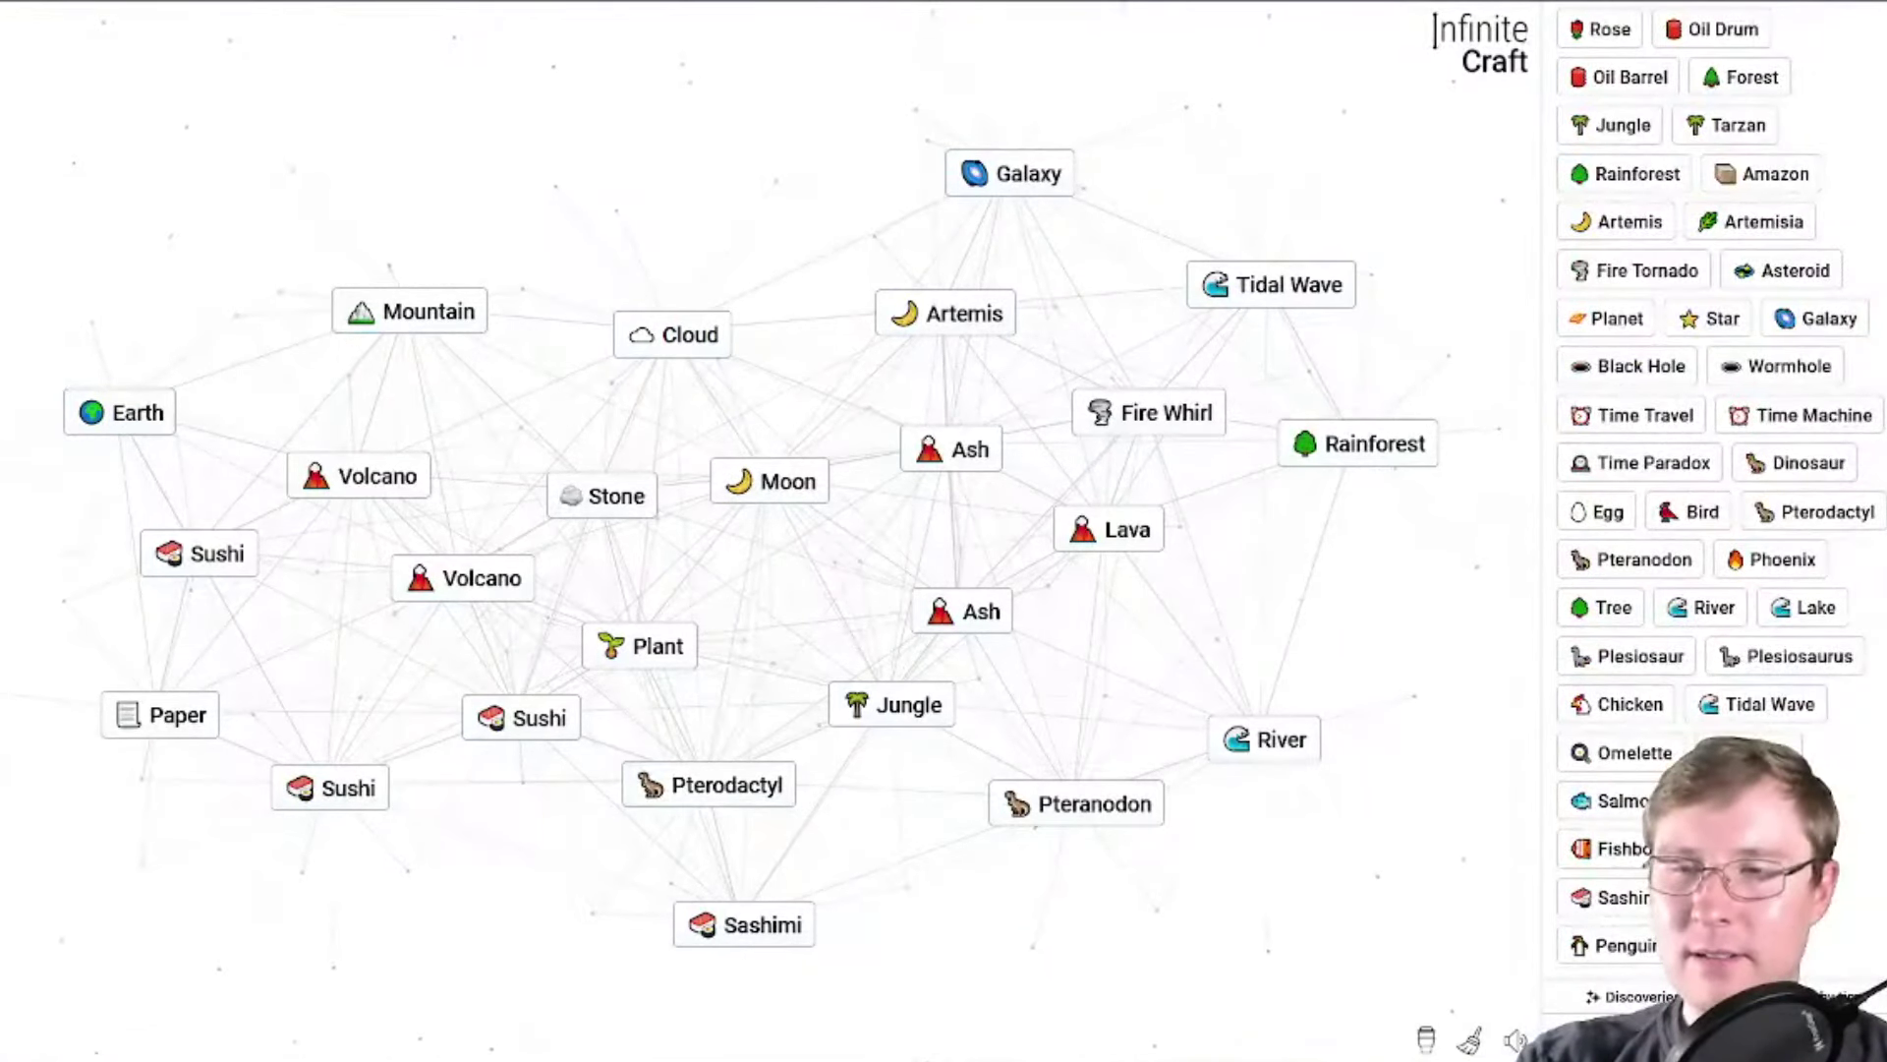
Craft Map from Paper and Earth, Antarctica with Penguin, Pencil from Tree and Ash, and add a Dinosaur.
mouse_move(1755, 752)
left_mouse_down()
mouse_move(110, 421)
mouse_move(172, 482)
mouse_move(193, 425)
left_mouse_up()
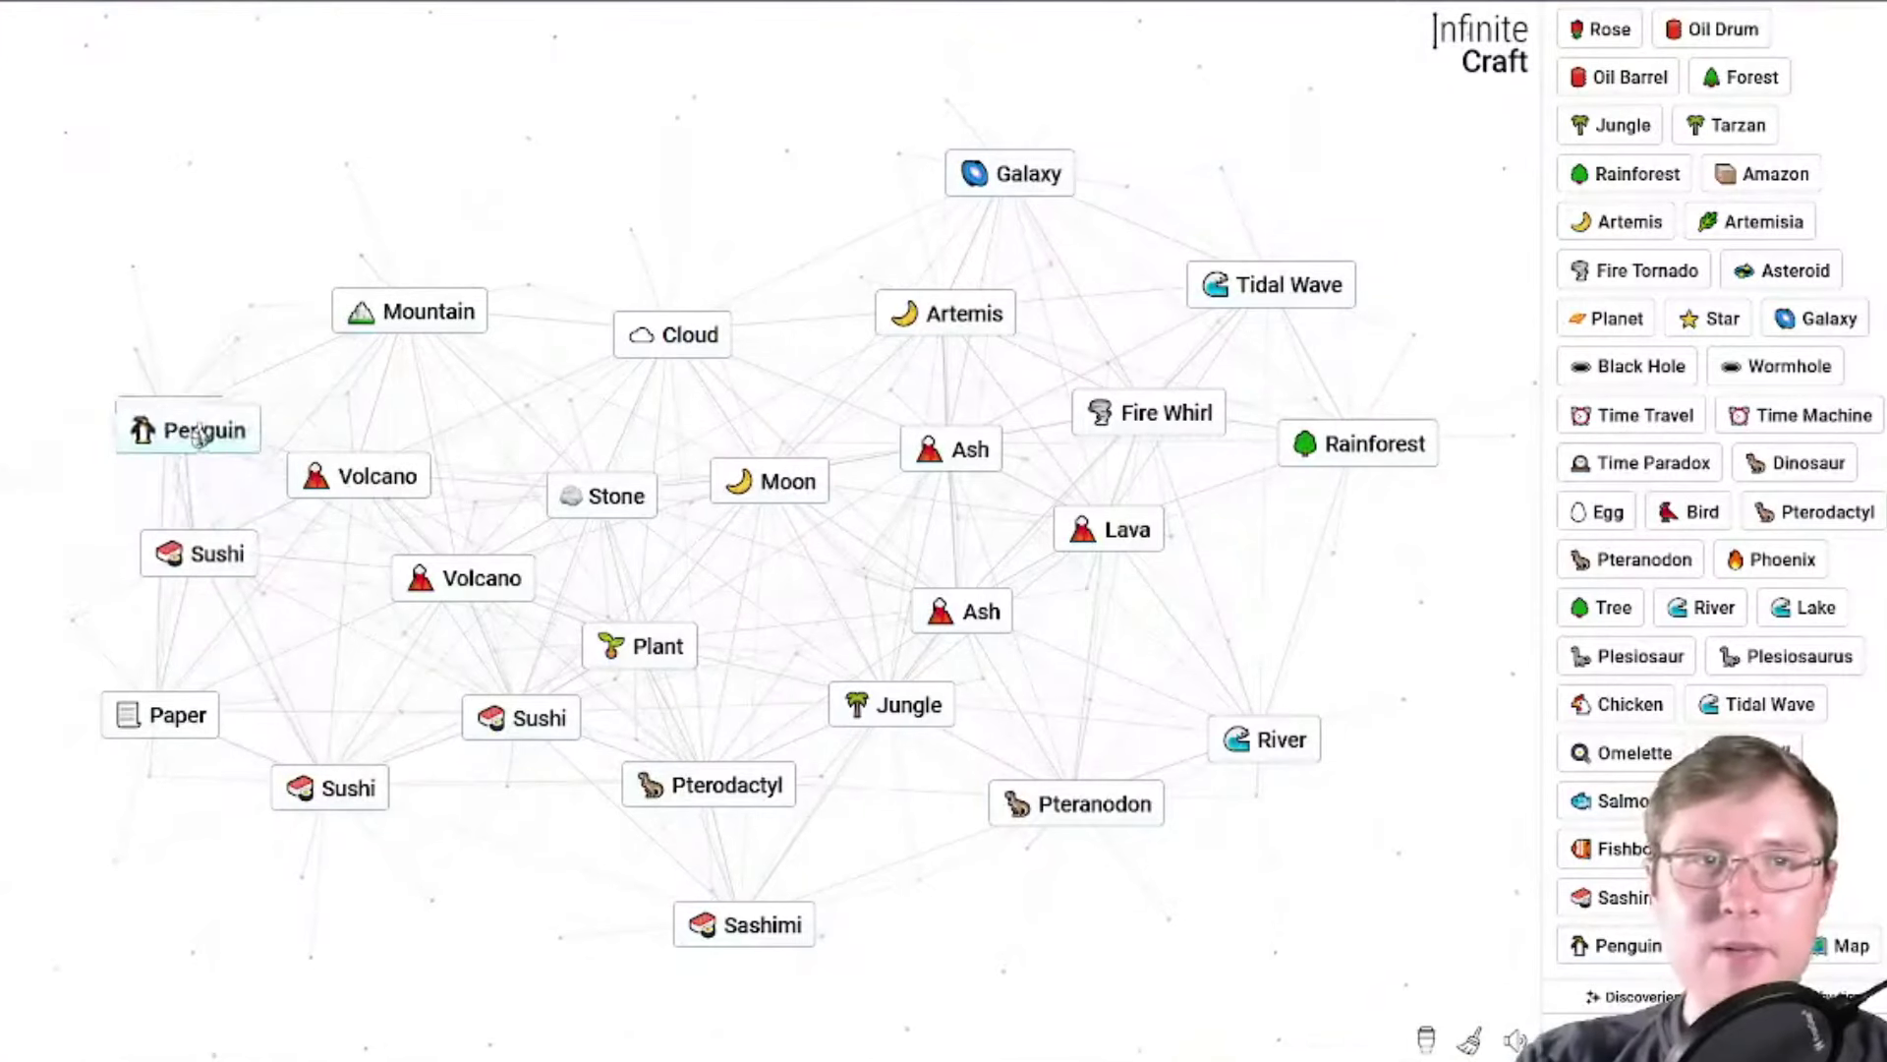
left_click_drag(1628, 944, 187, 429)
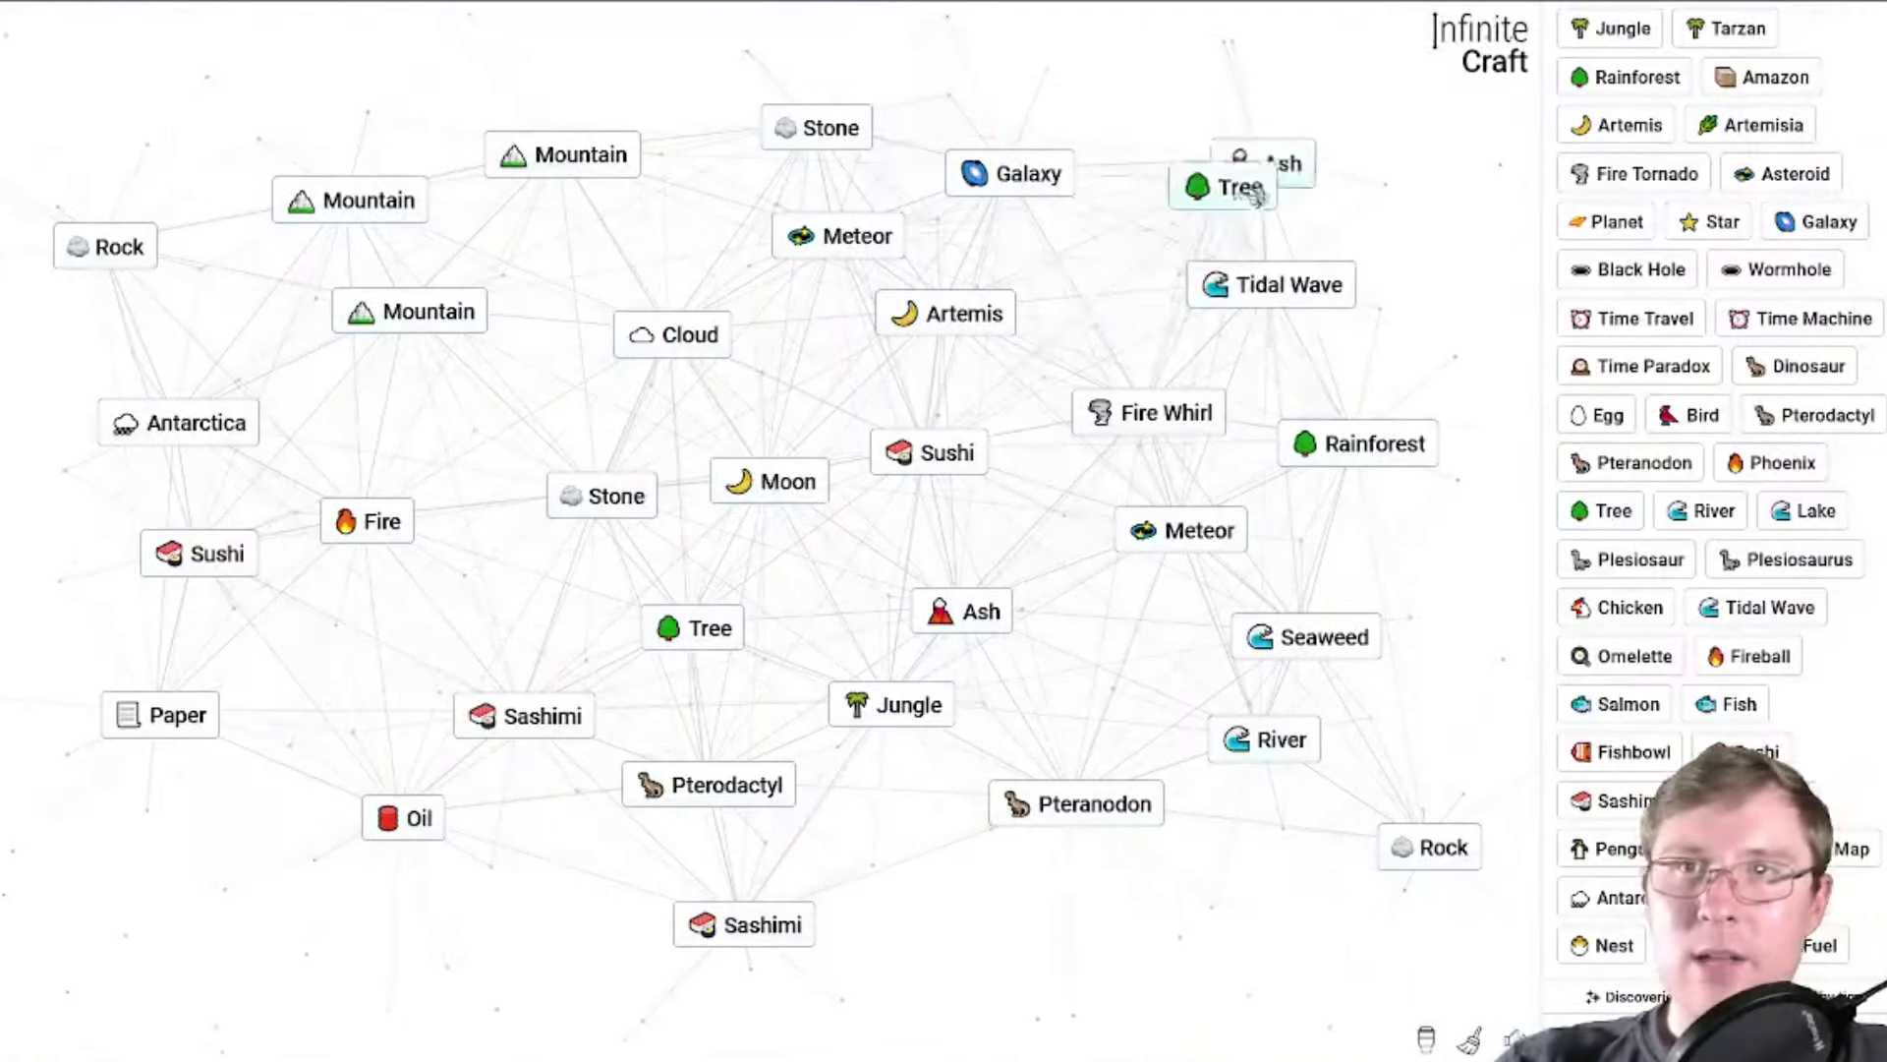
mouse_move(402, 651)
left_mouse_down()
mouse_move(1255, 204)
mouse_move(221, 726)
mouse_move(295, 733)
mouse_move(65, 664)
left_mouse_up()
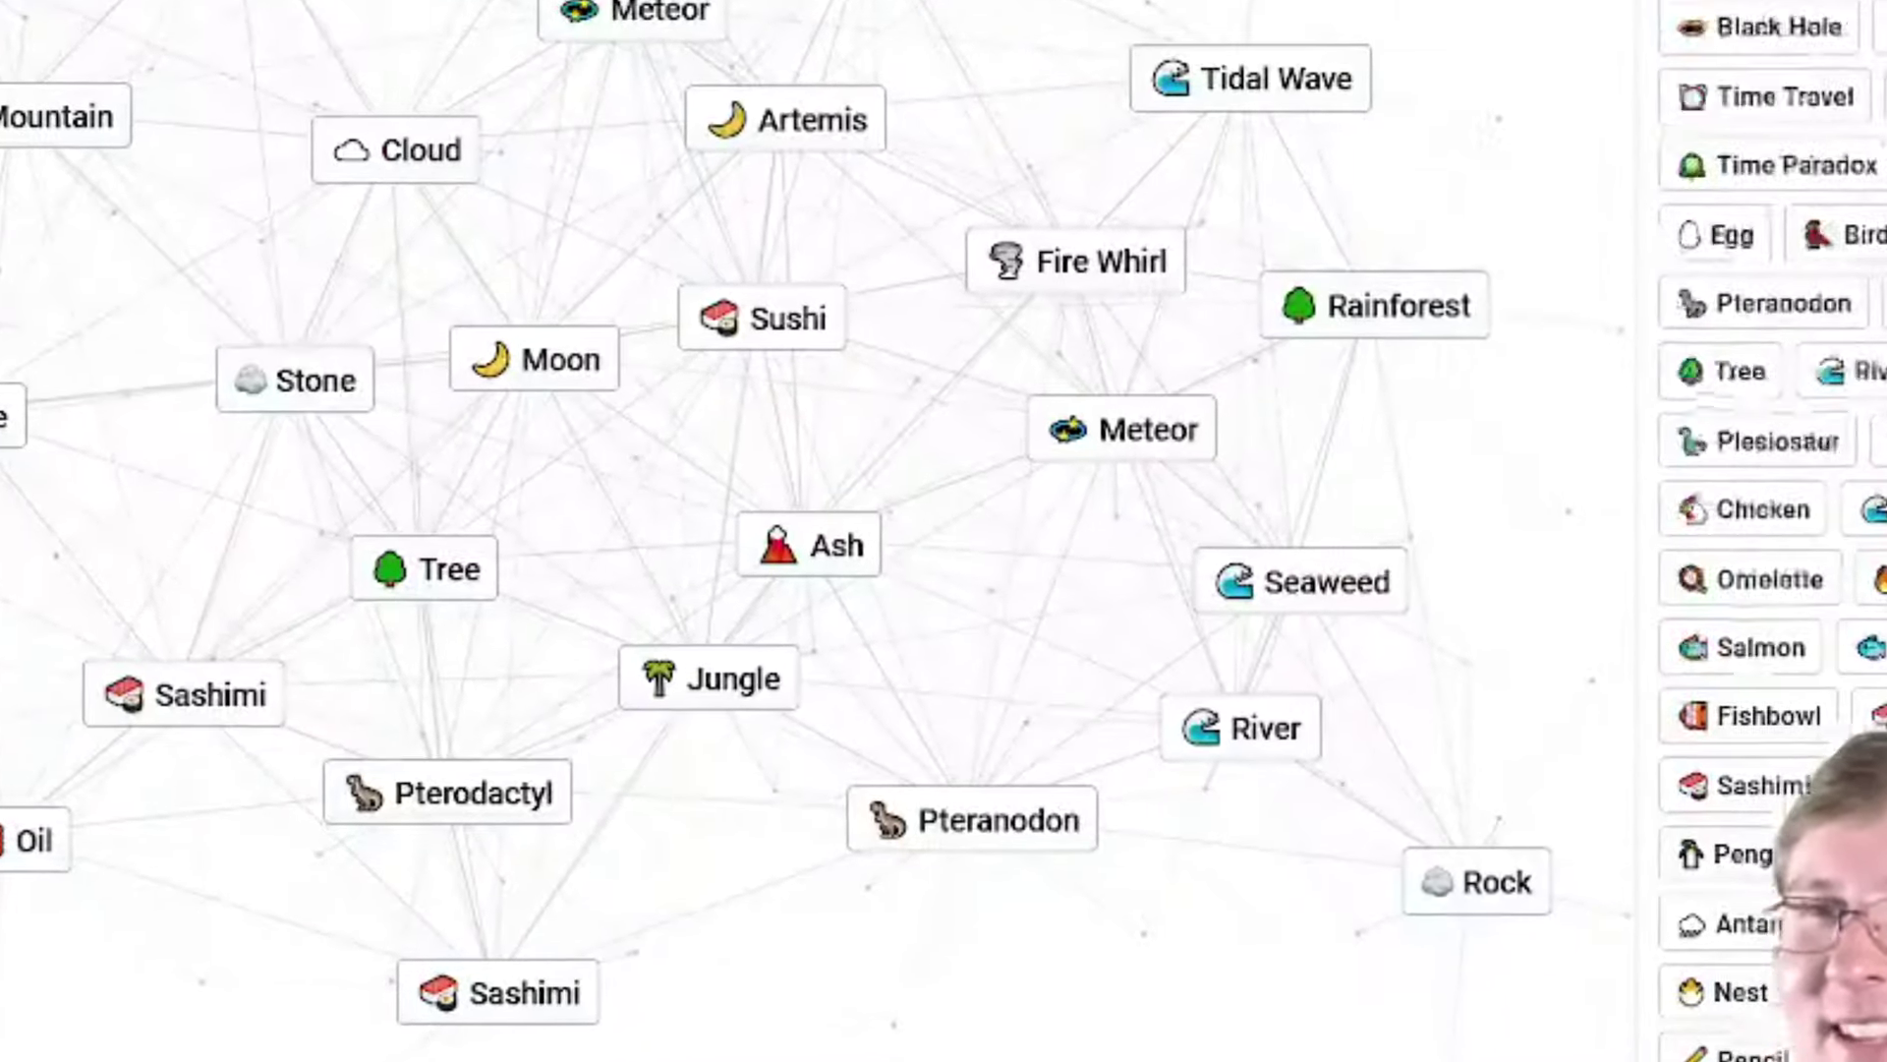
left_click_drag(1074, 518, 1089, 554)
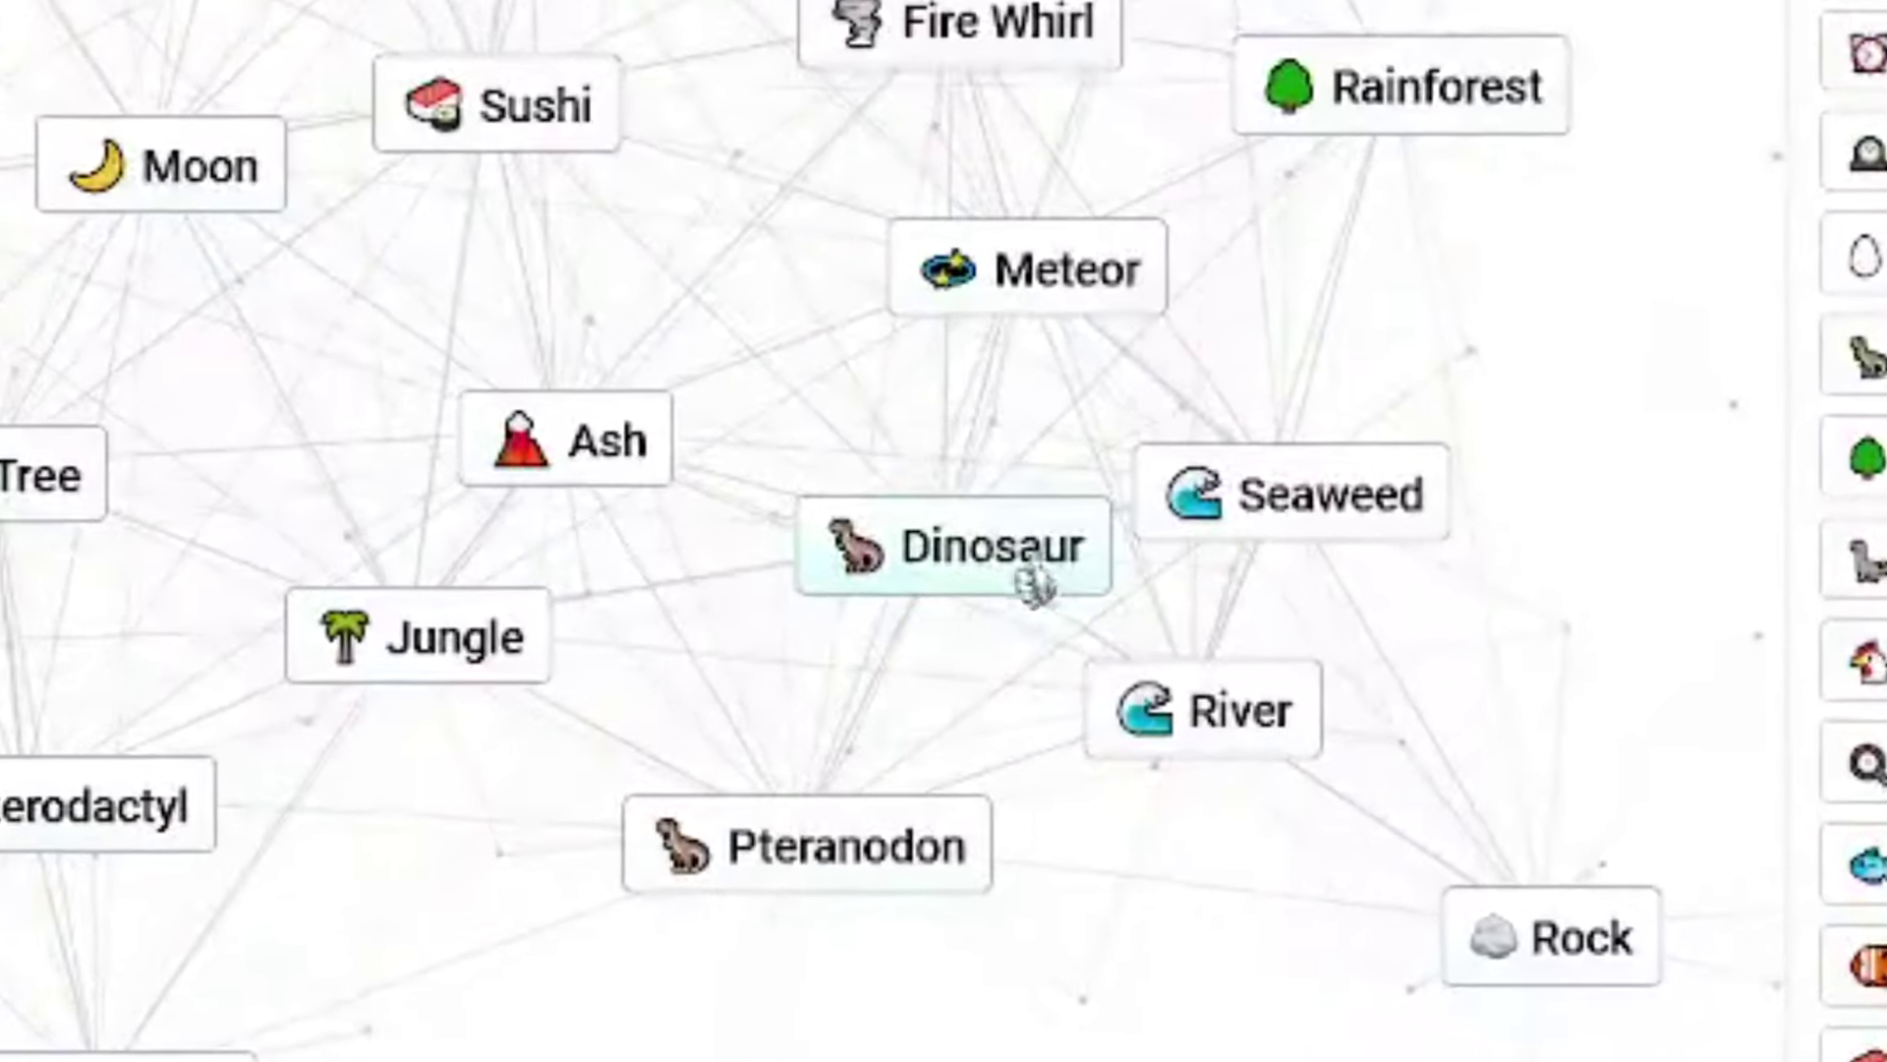
Craft Poseidon from Seaweed and Statue, then Mermaid from Aphrodite and Poseidon.
mouse_move(1089, 554)
left_mouse_down()
mouse_move(1023, 543)
mouse_move(913, 738)
left_mouse_up()
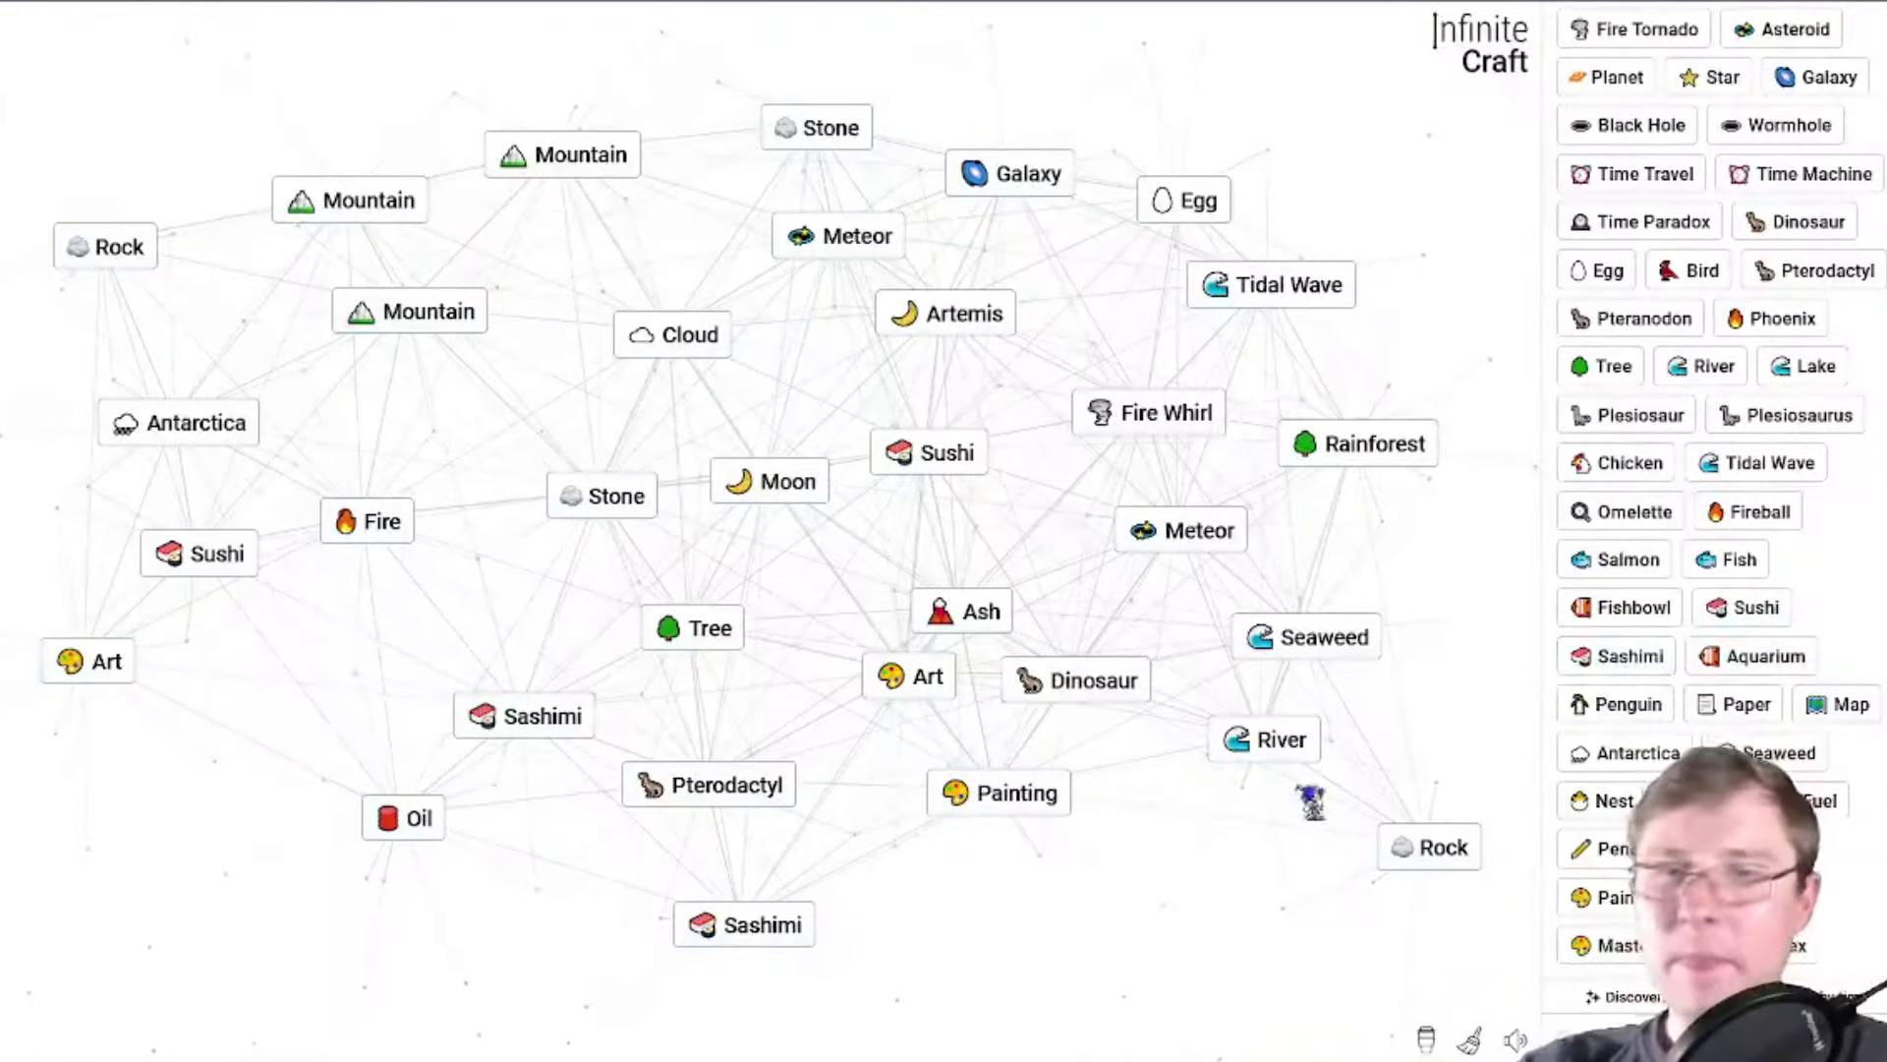
left_click_drag(1770, 753, 935, 744)
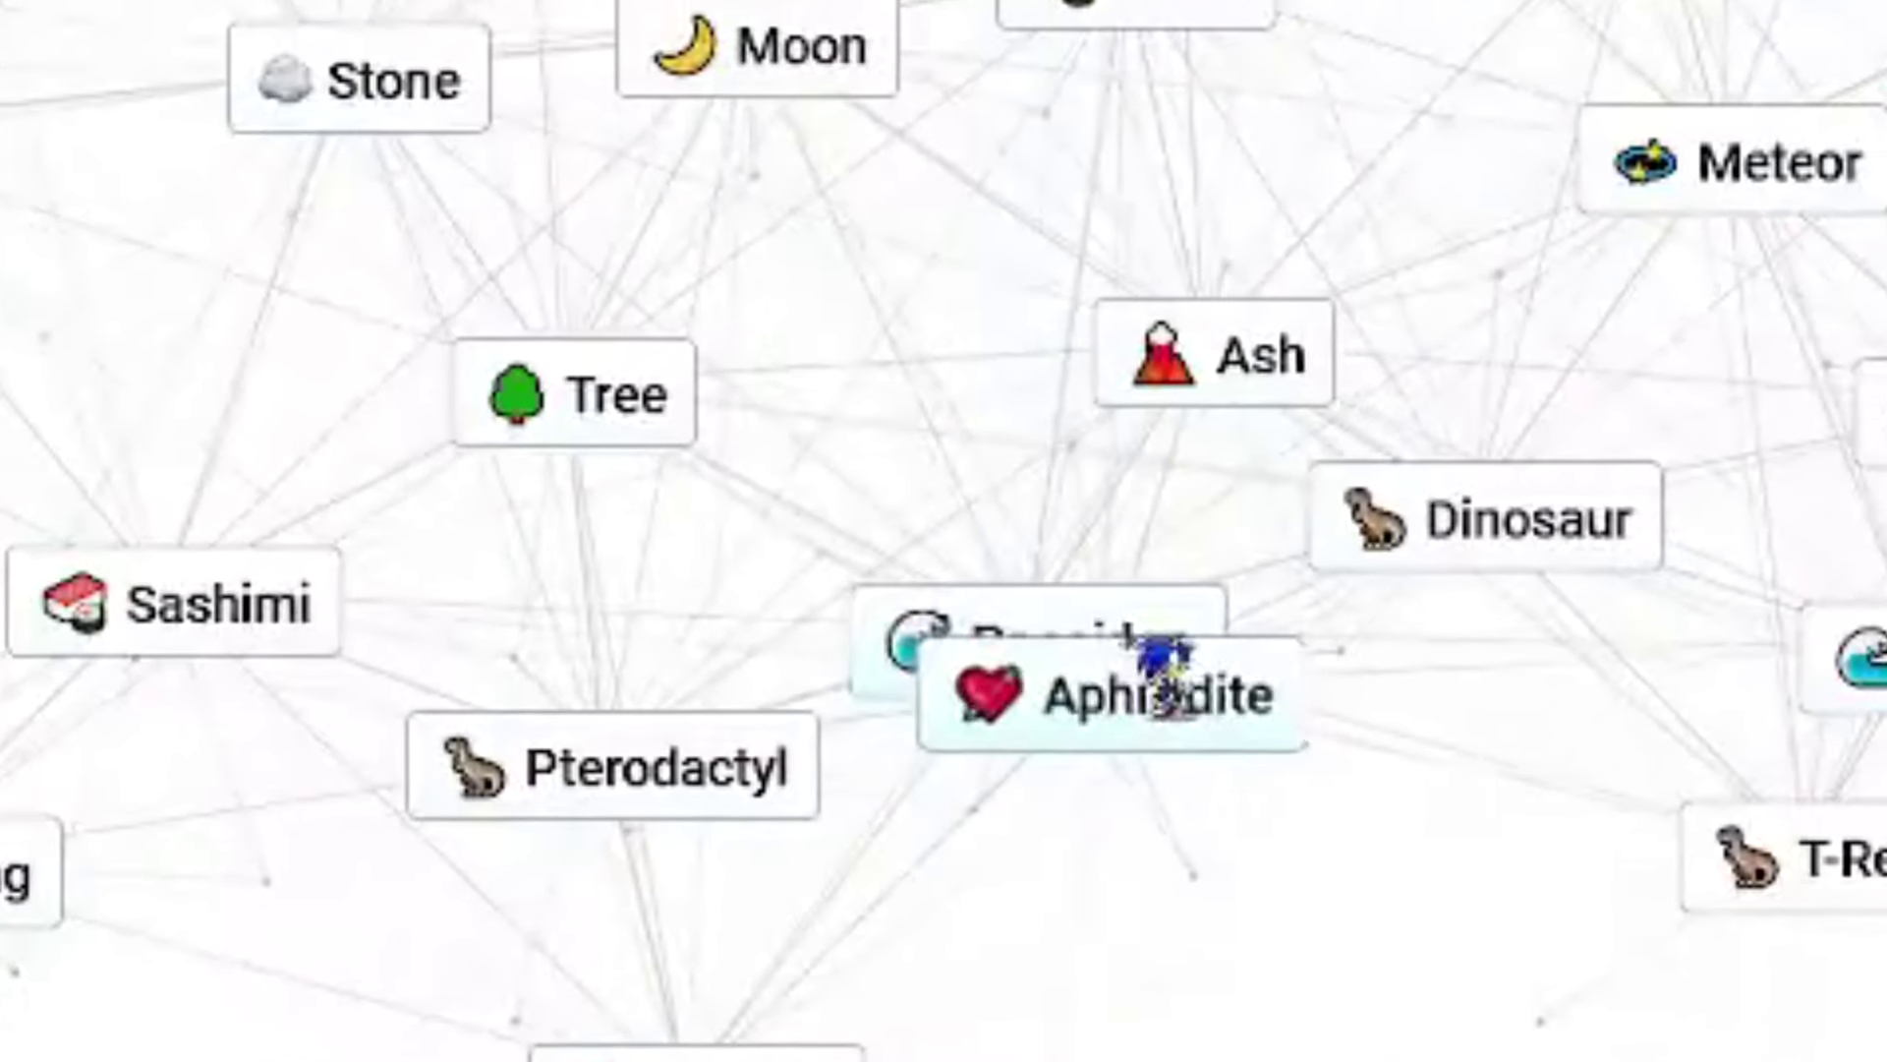
left_click_drag(1078, 624, 1135, 672)
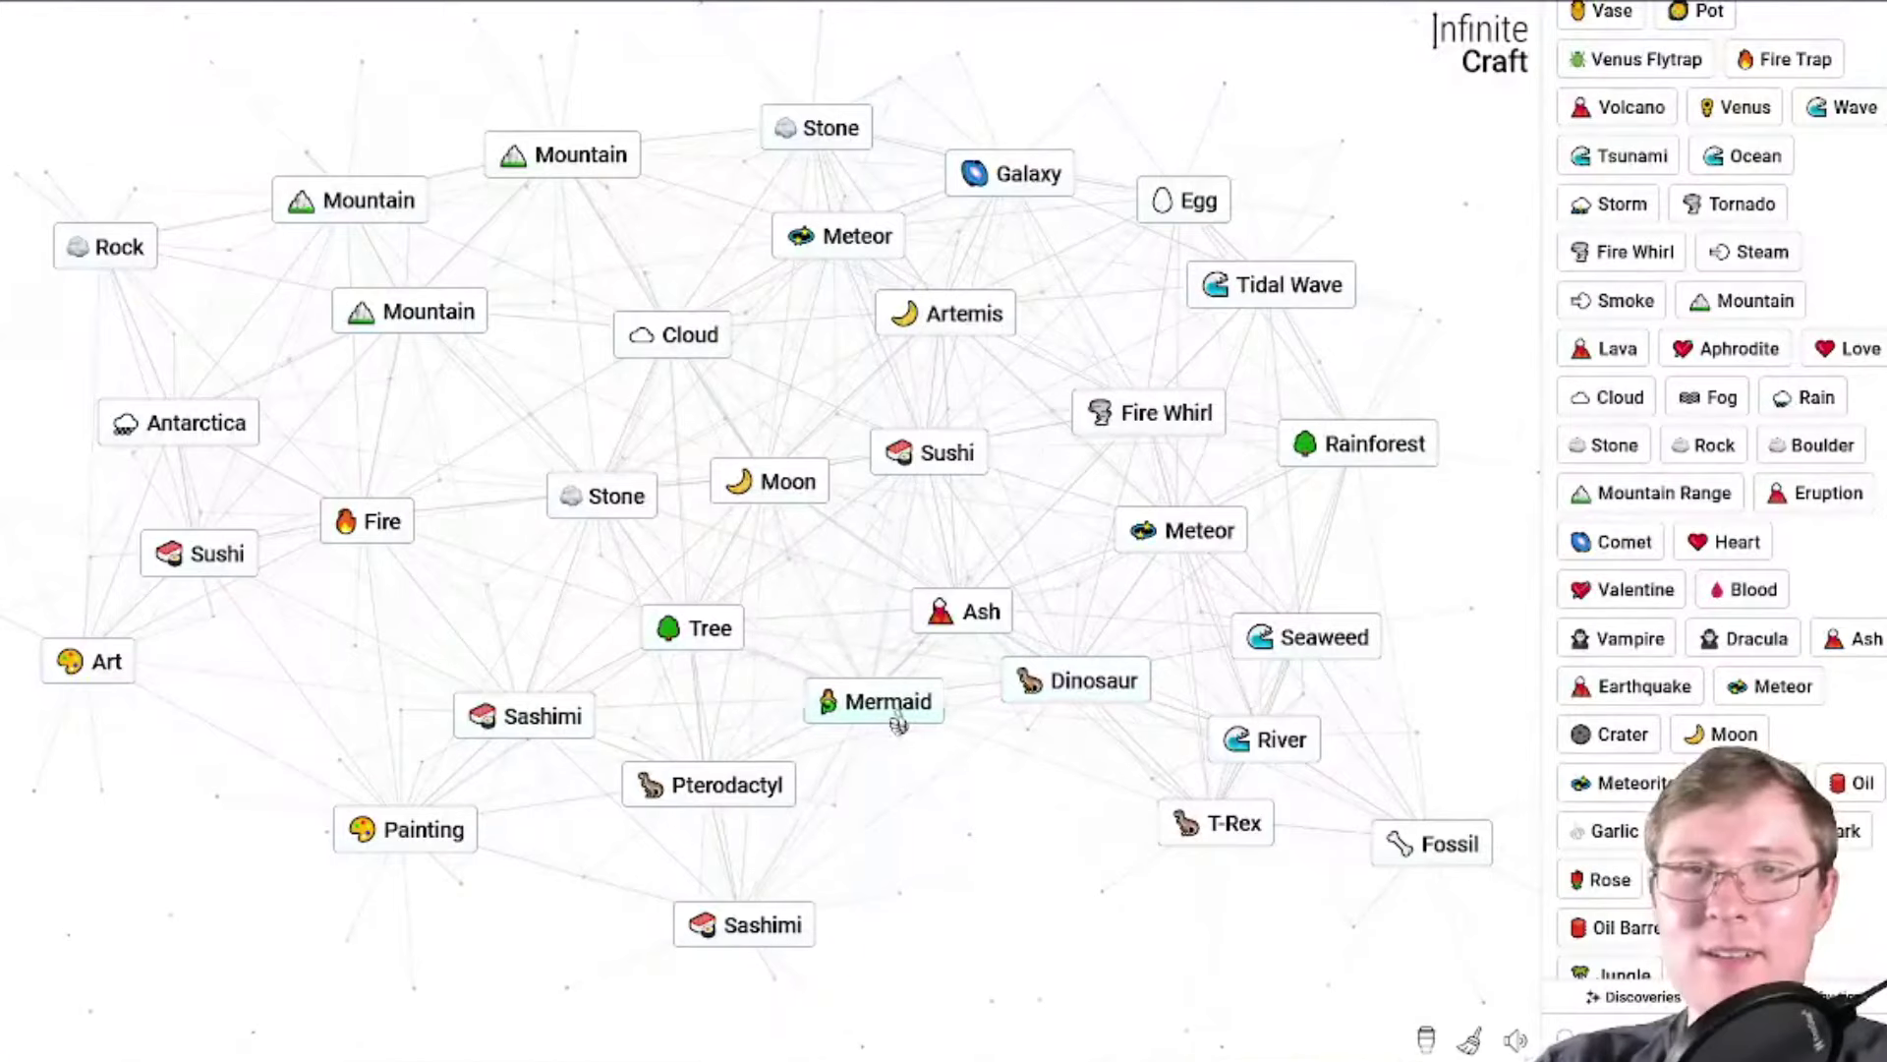
mouse_move(898, 725)
left_mouse_down()
mouse_move(1178, 762)
mouse_move(1285, 745)
left_mouse_up()
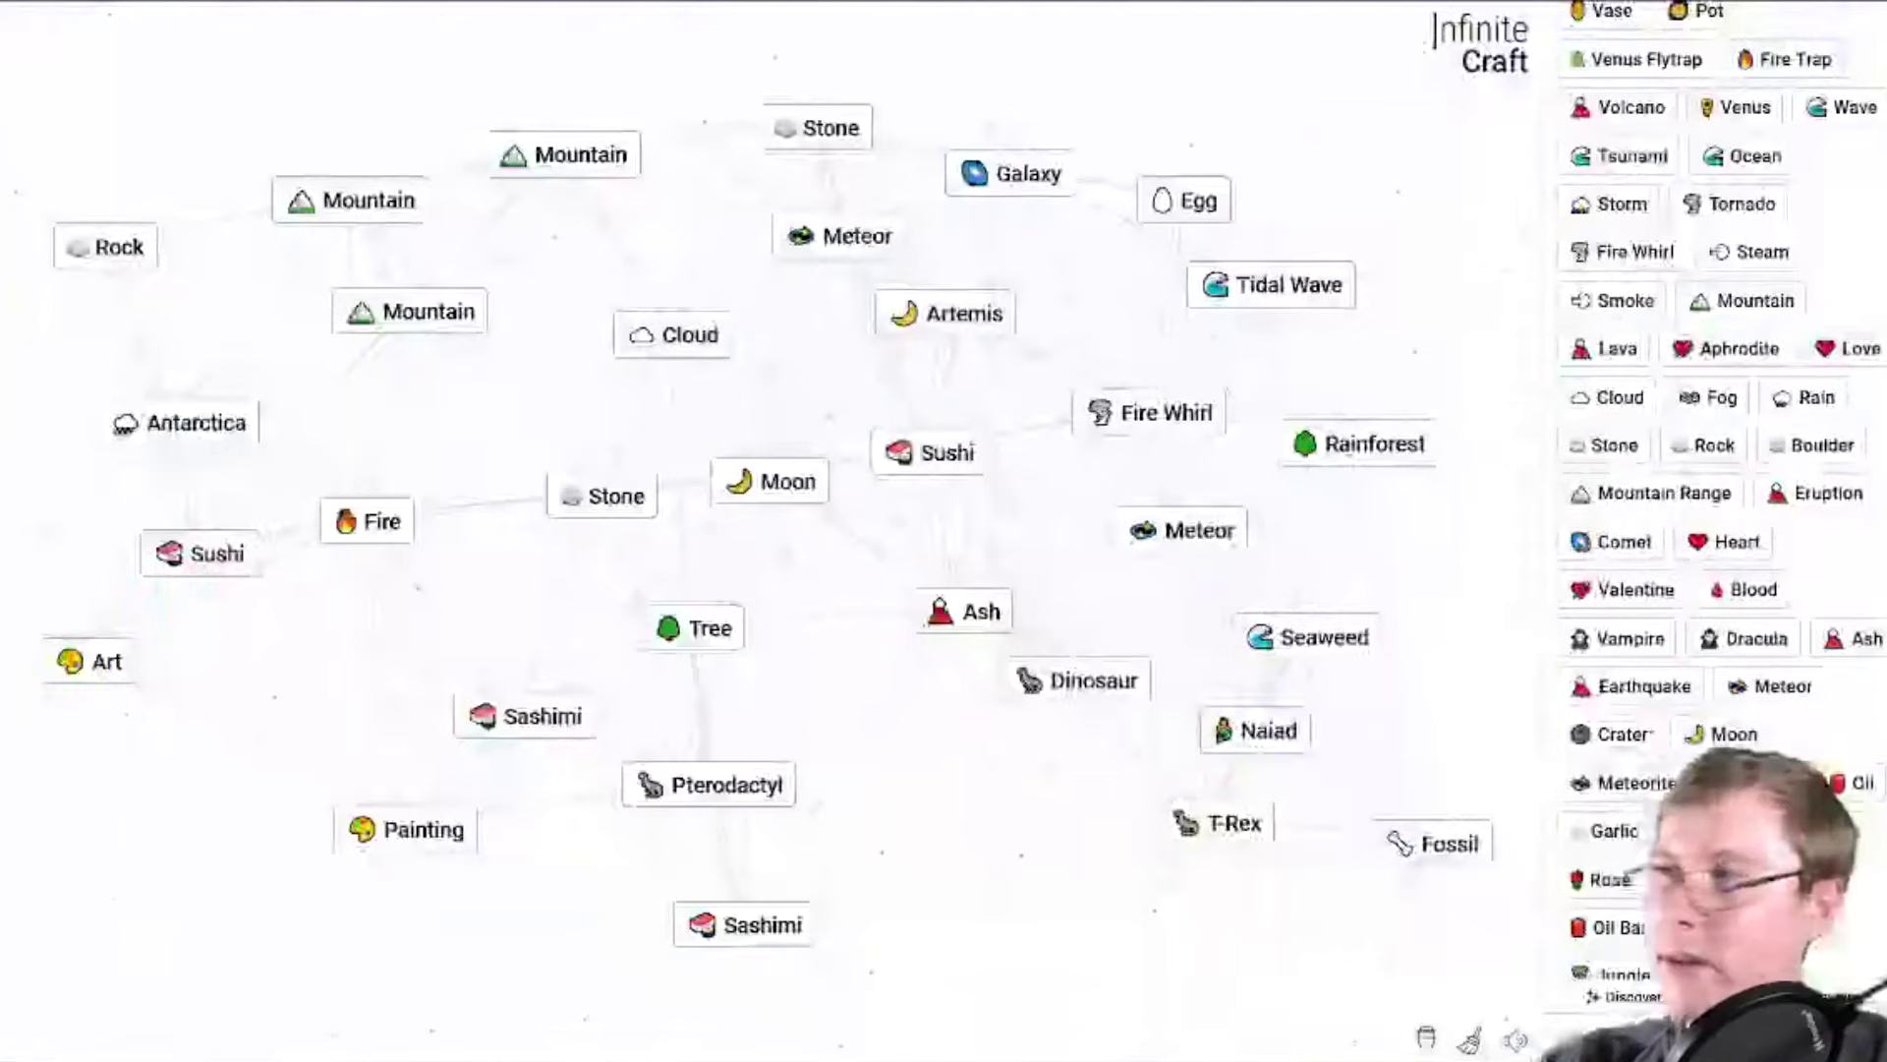
scroll(1828, 641, "down", 6)
scroll(1873, 605, "up", 4)
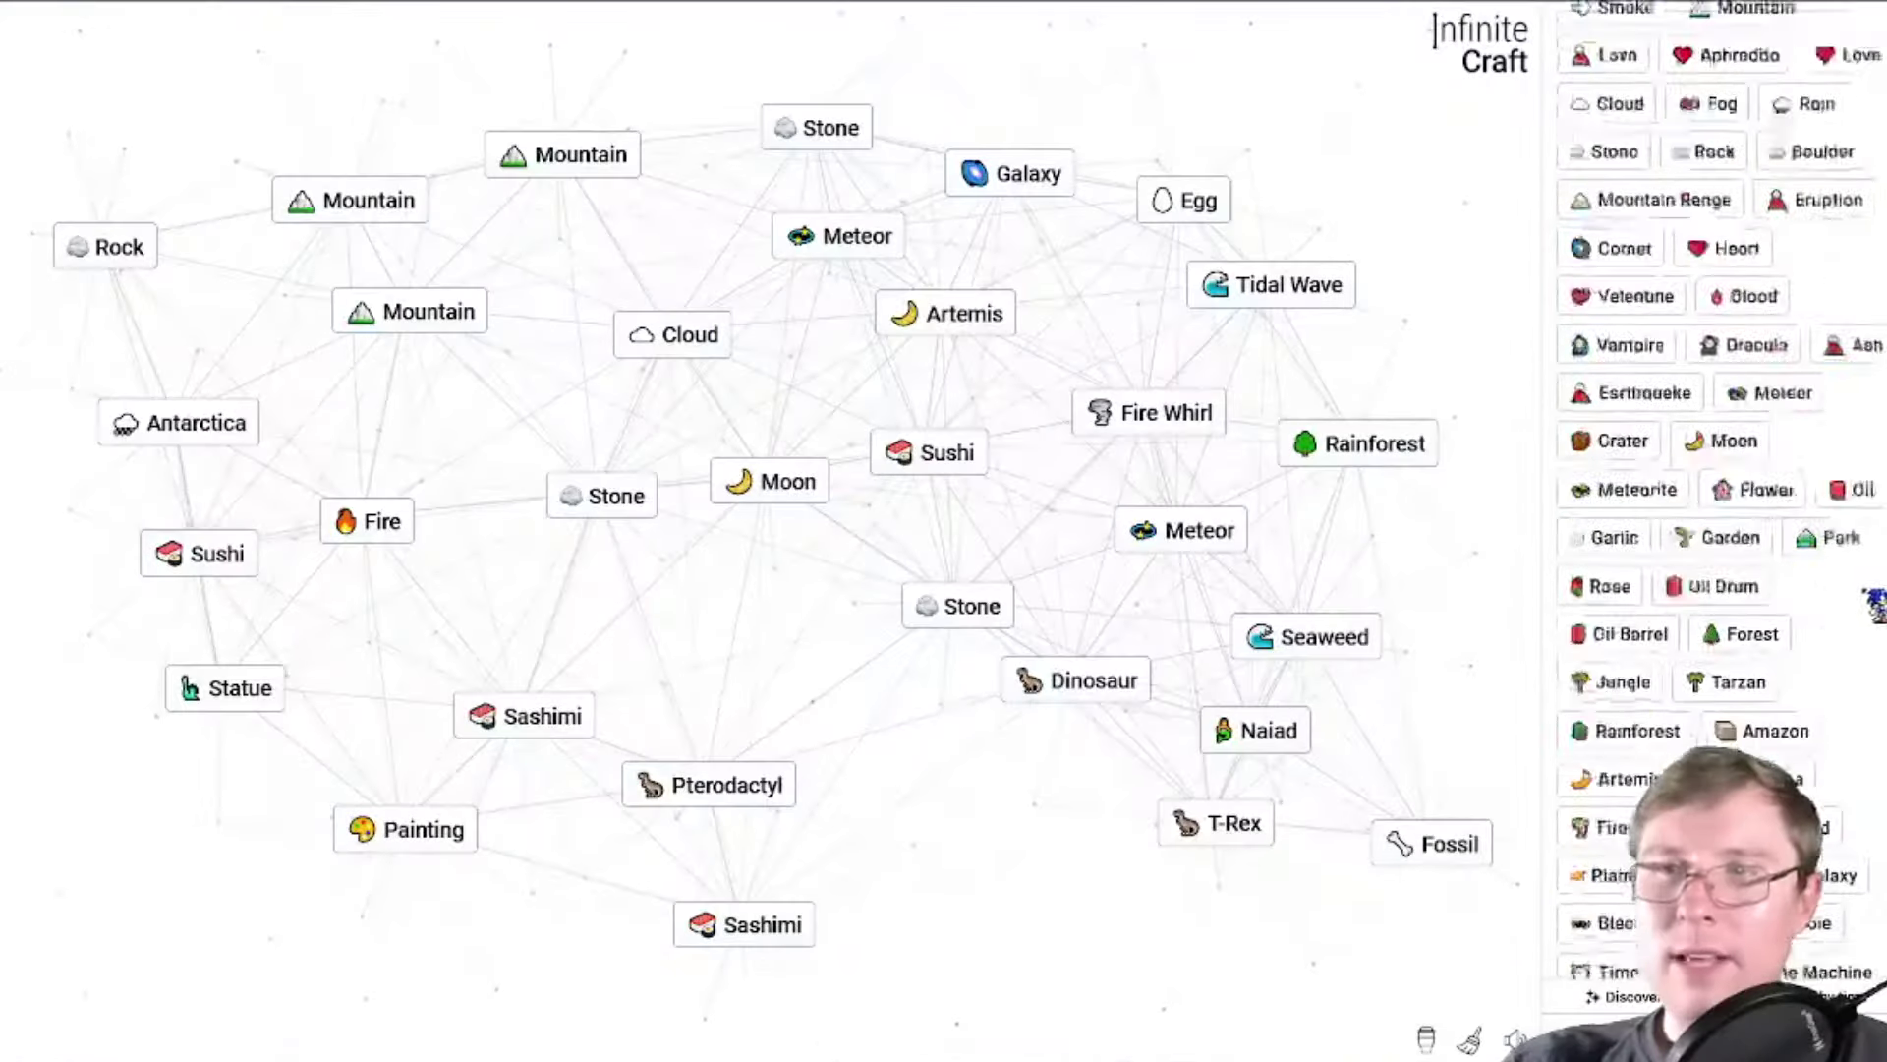
scroll(1873, 606, "up", 3)
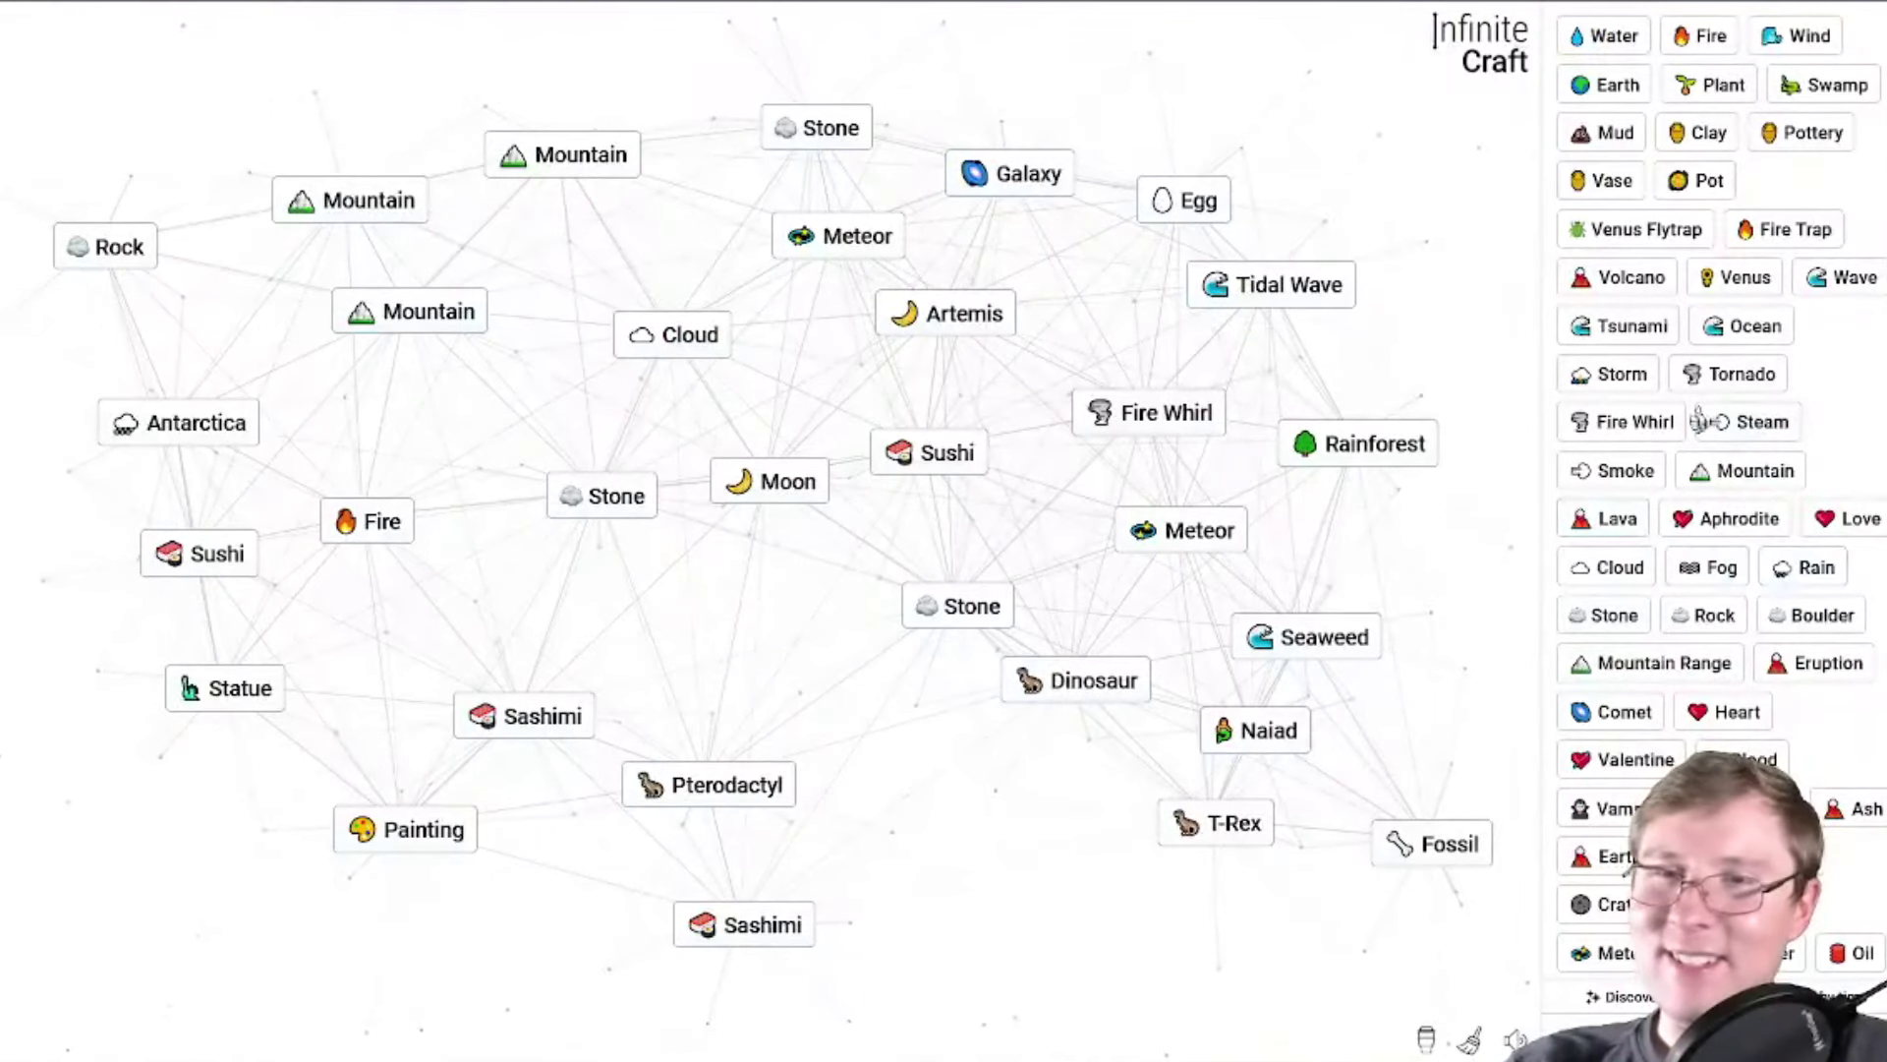
scroll(1851, 753, "down", 1)
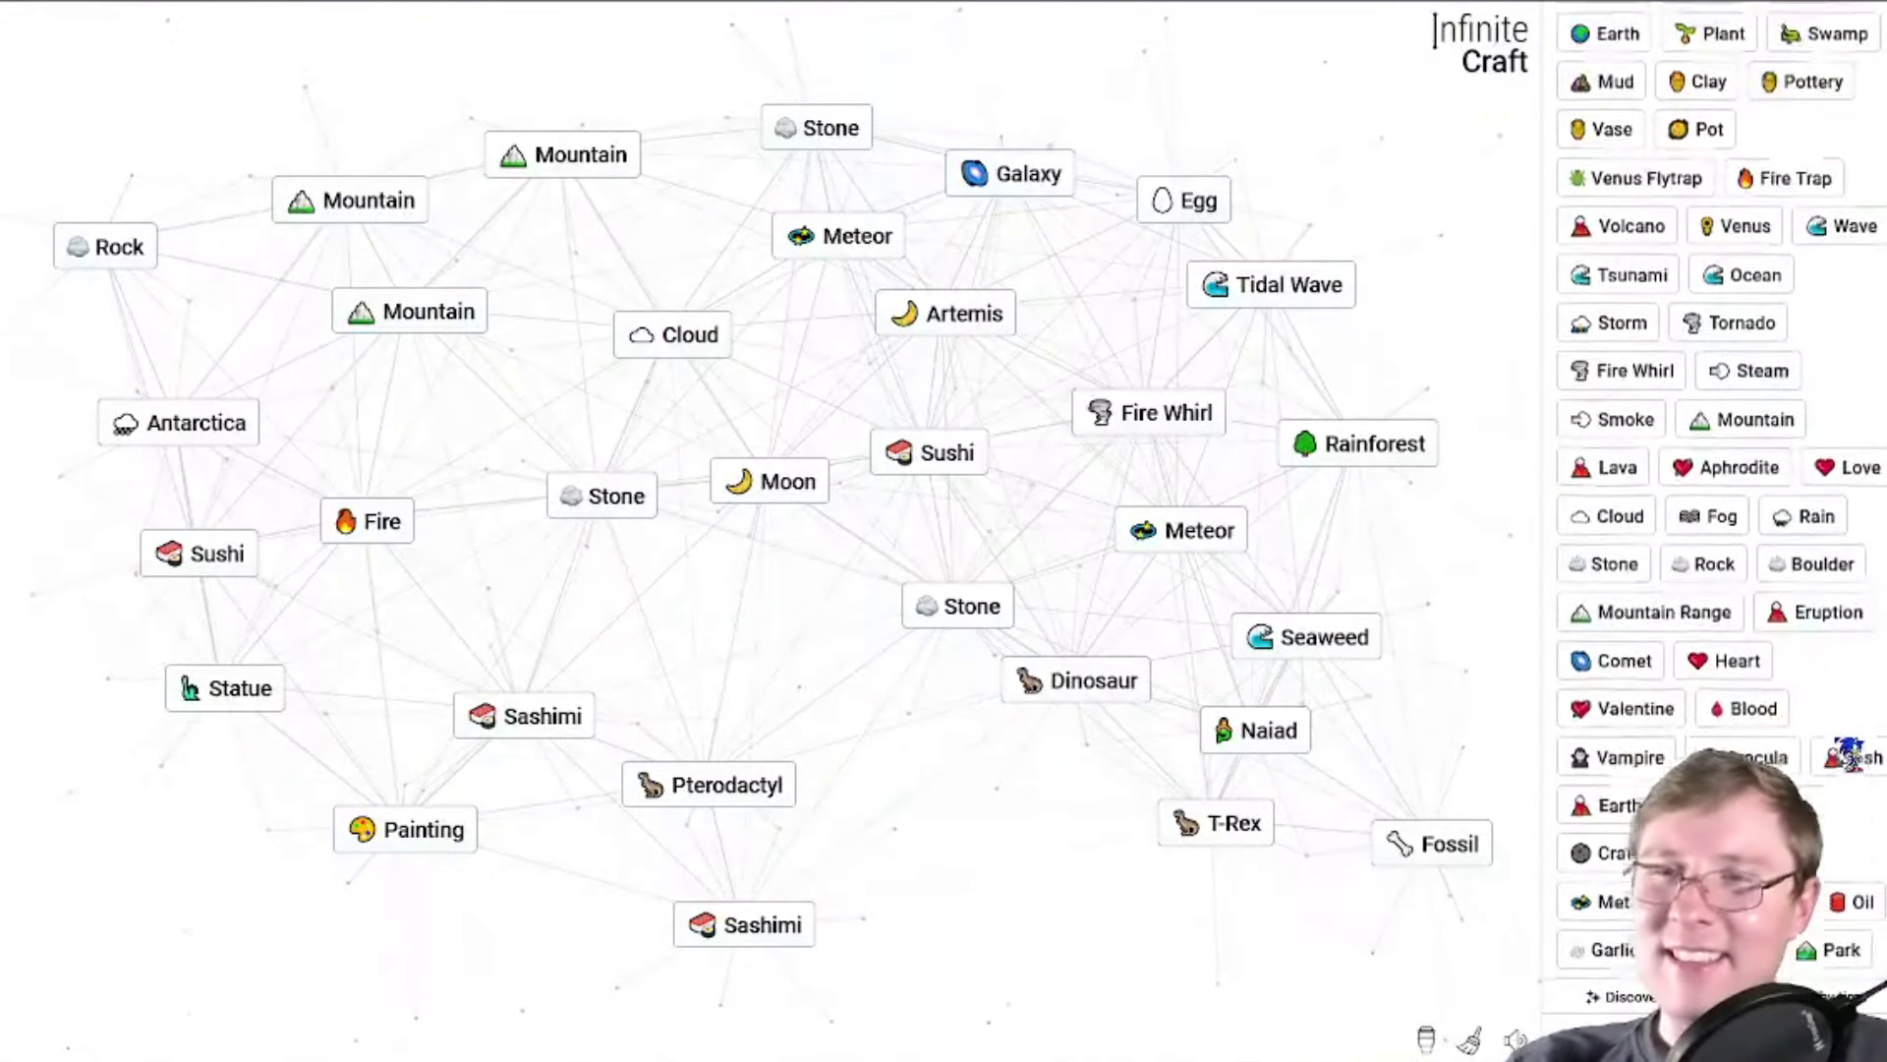
scroll(1850, 752, "up", 1)
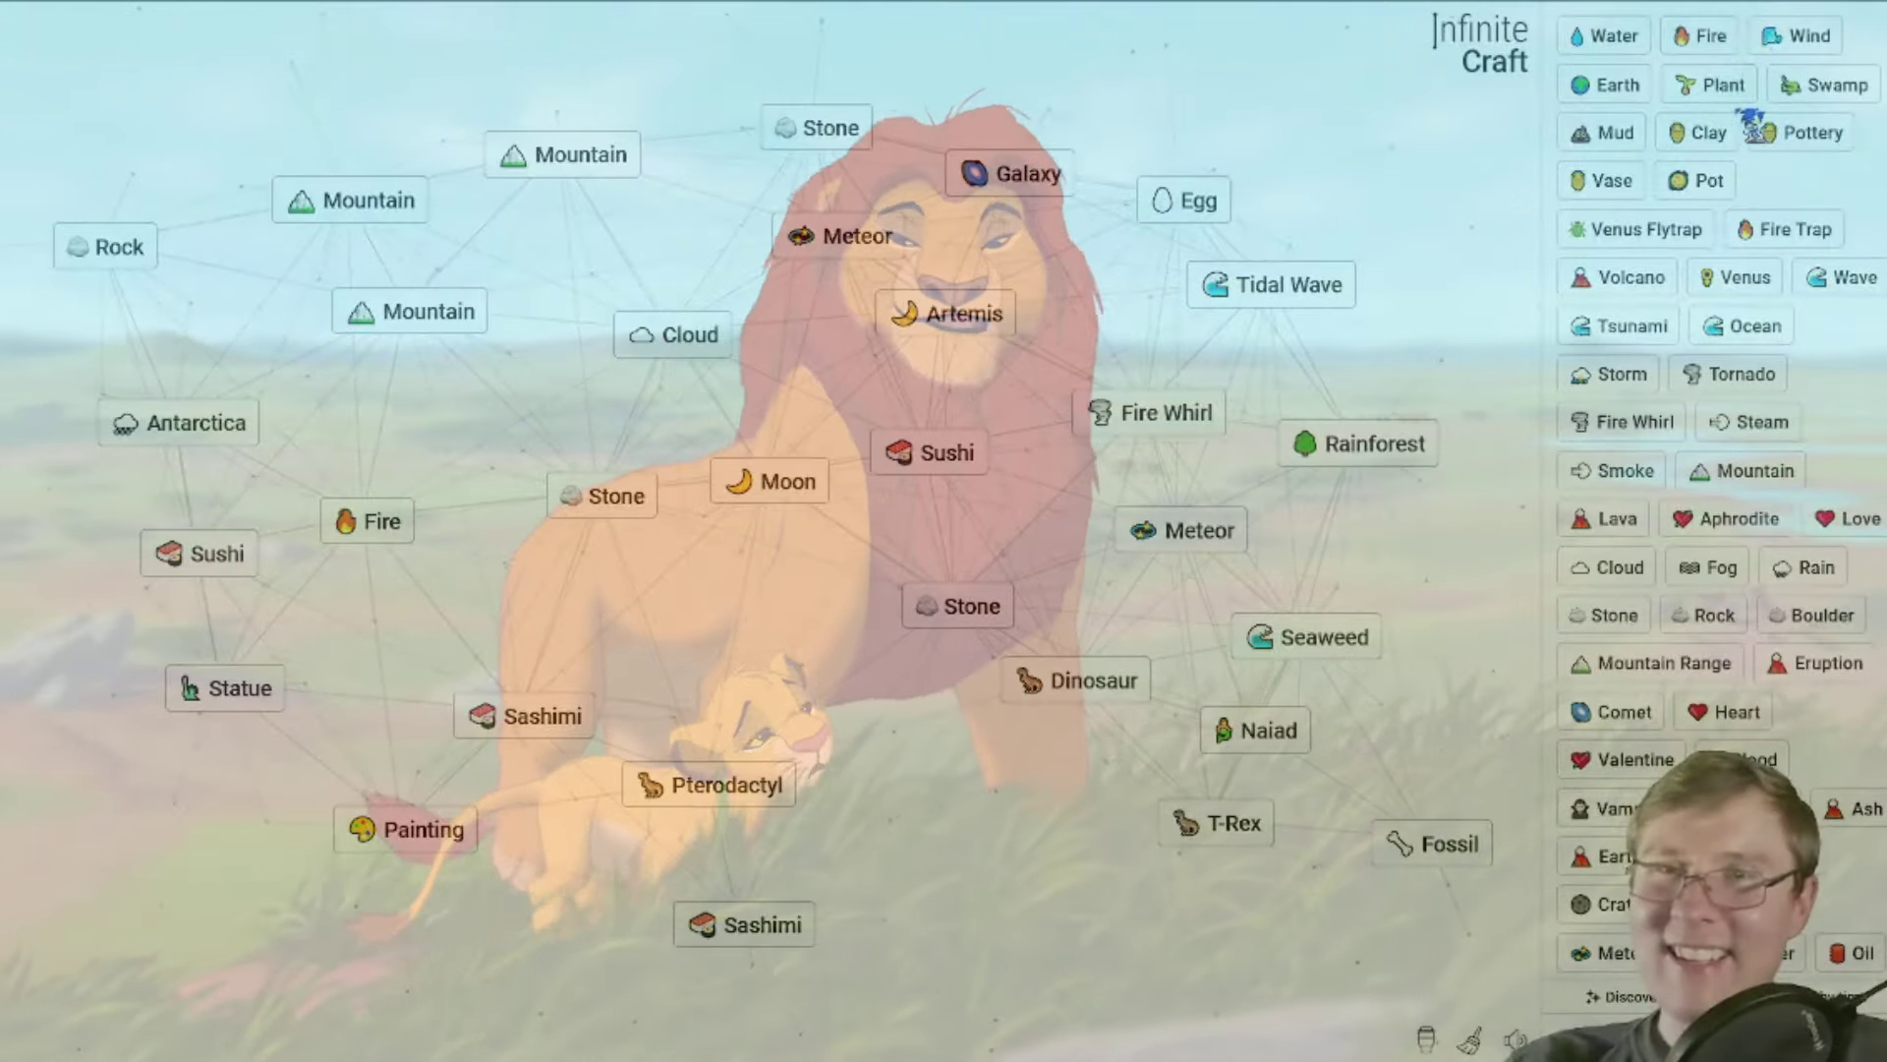
Drop a Plant from the sidebar onto the centre of the board.
left_click_drag(1711, 84, 792, 653)
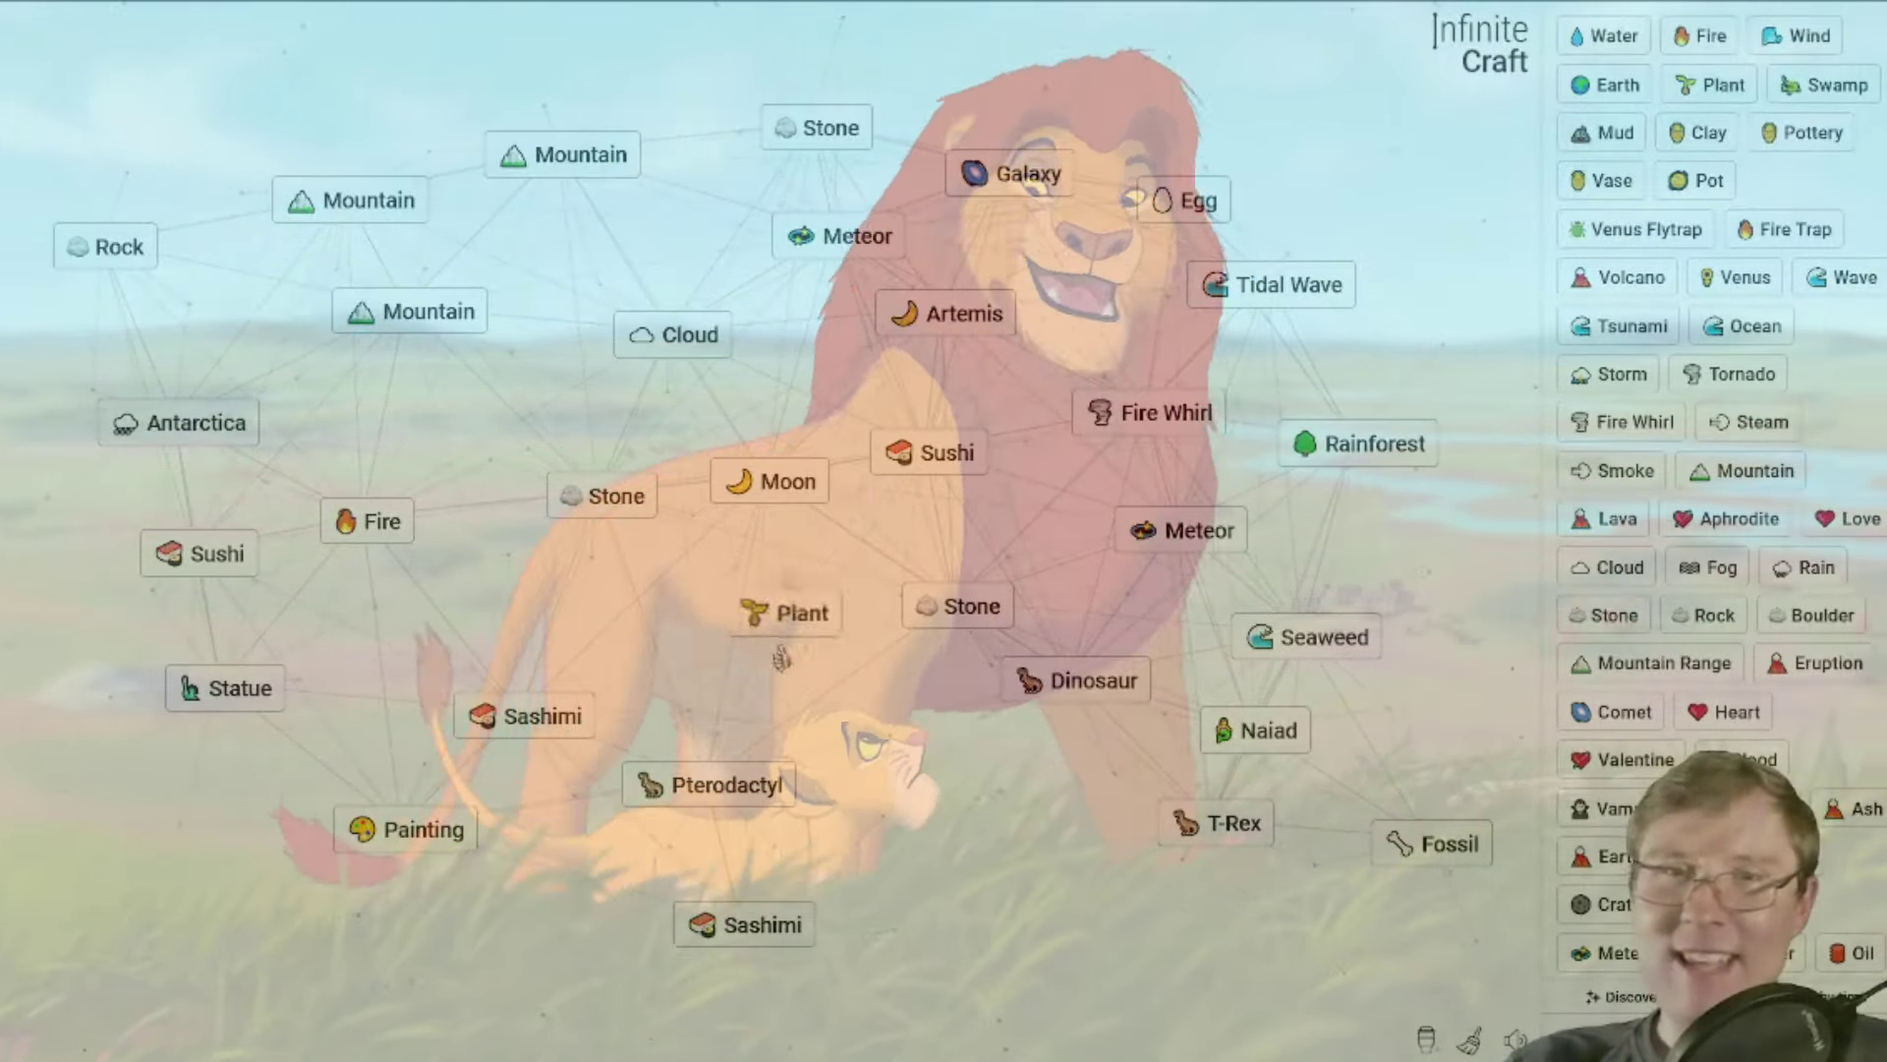
scroll(1843, 737, "down", 2)
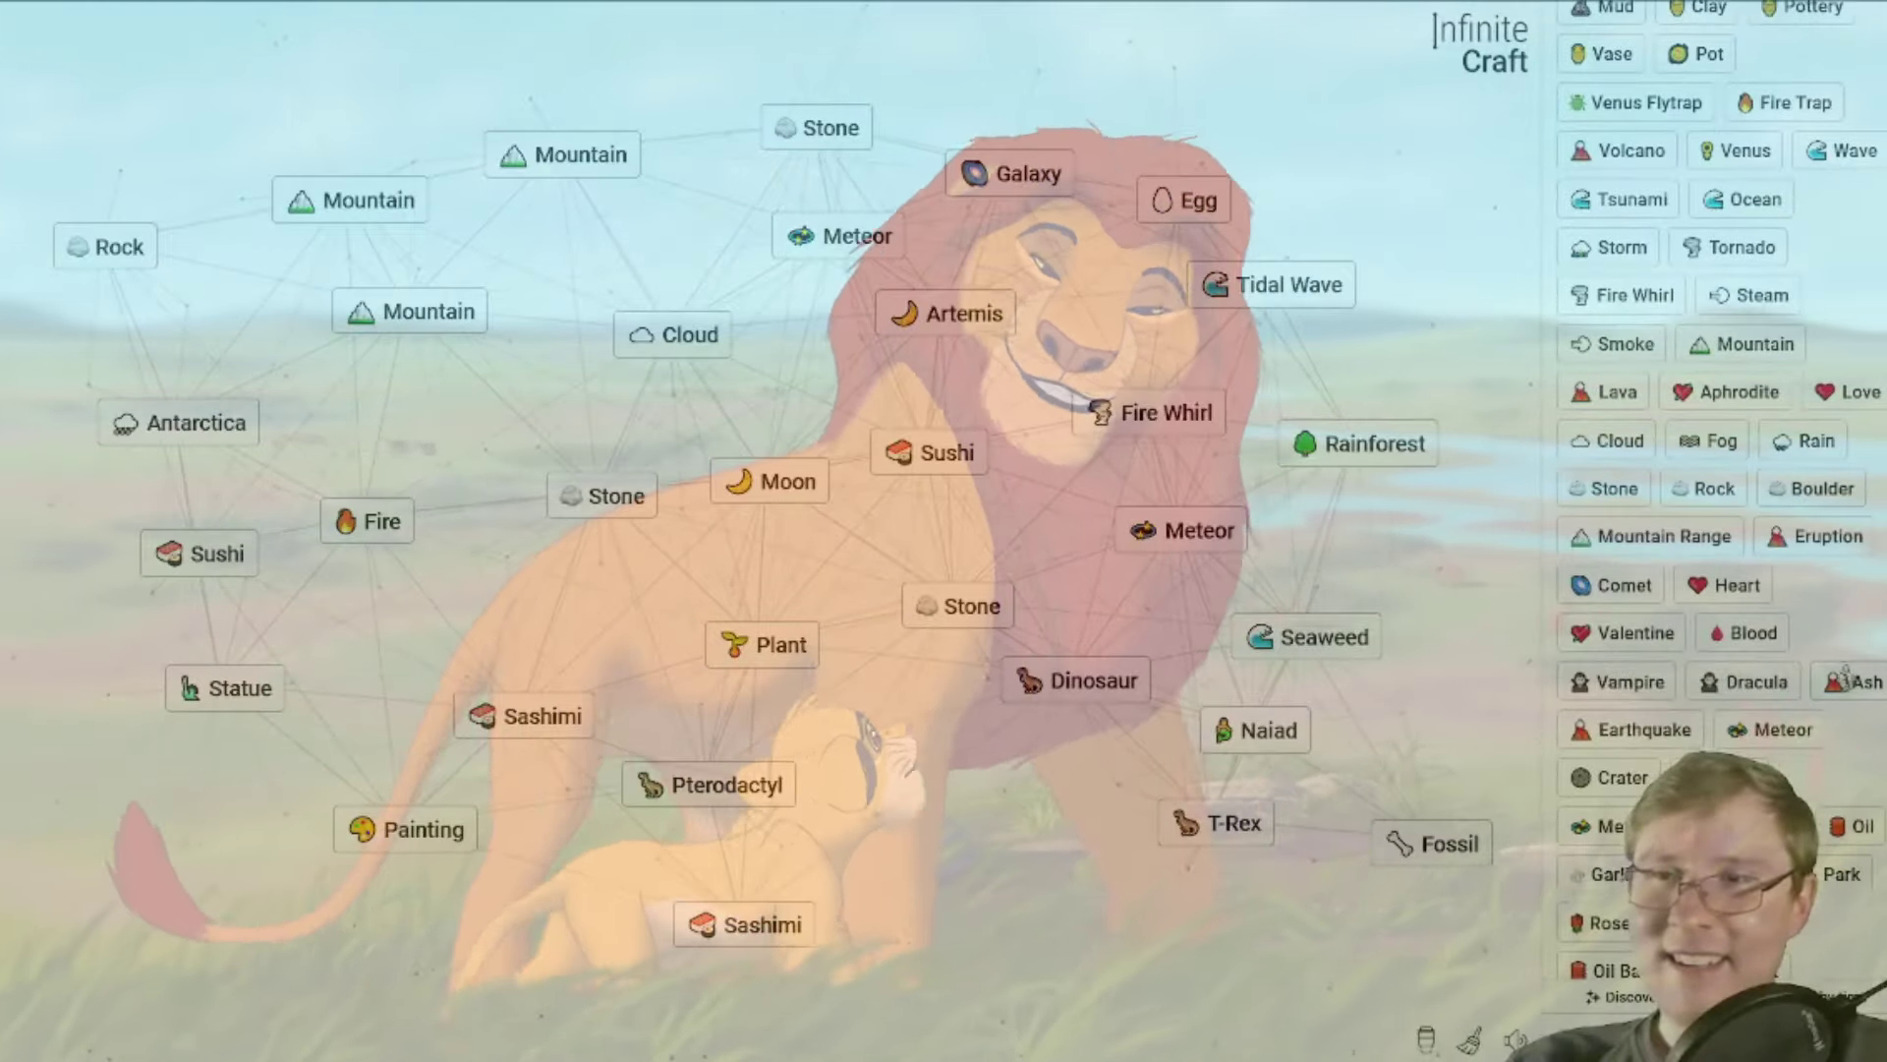
mouse_move(1862, 681)
left_mouse_down()
mouse_move(999, 686)
mouse_move(818, 666)
left_mouse_up()
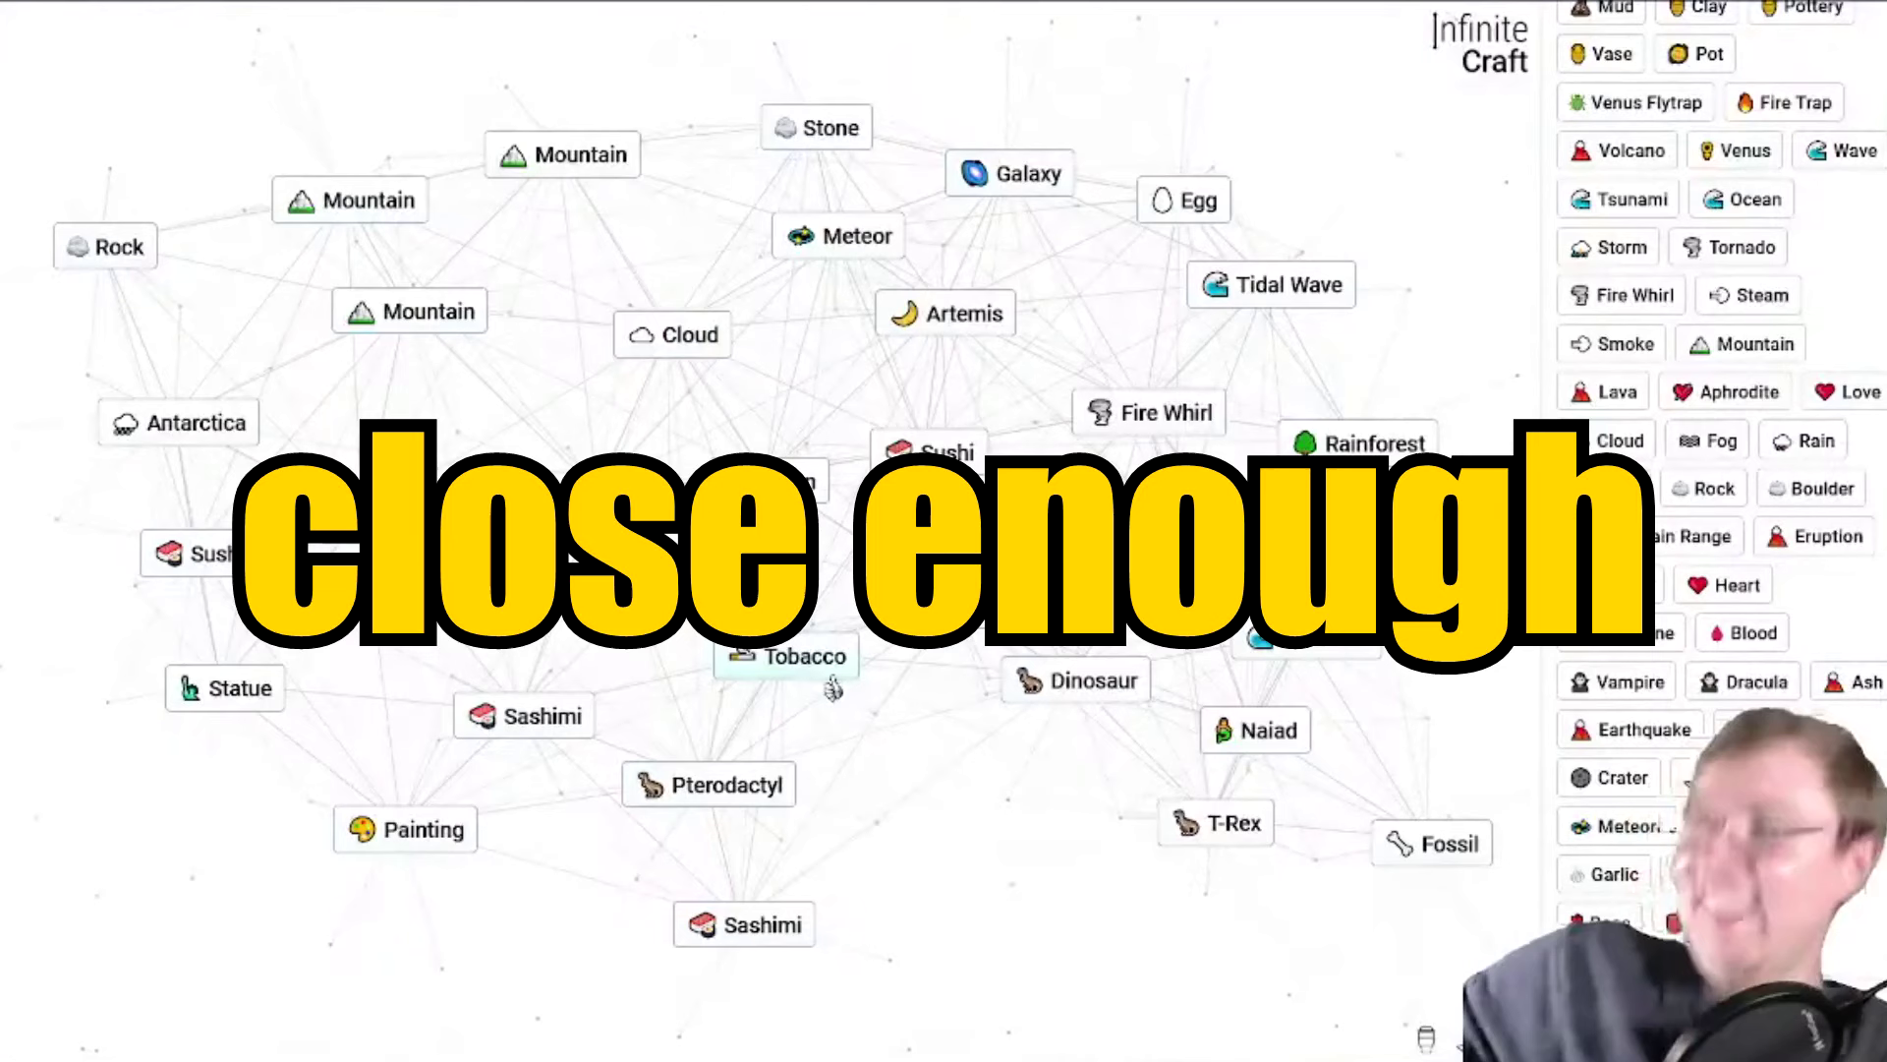
Combine Dragon with Tidal Wave, then Sharknado with Galaxy to make Megalodon.
mouse_move(1058, 681)
left_mouse_down()
mouse_move(945, 477)
mouse_move(1154, 421)
mouse_move(1230, 332)
mouse_move(1158, 425)
left_mouse_up()
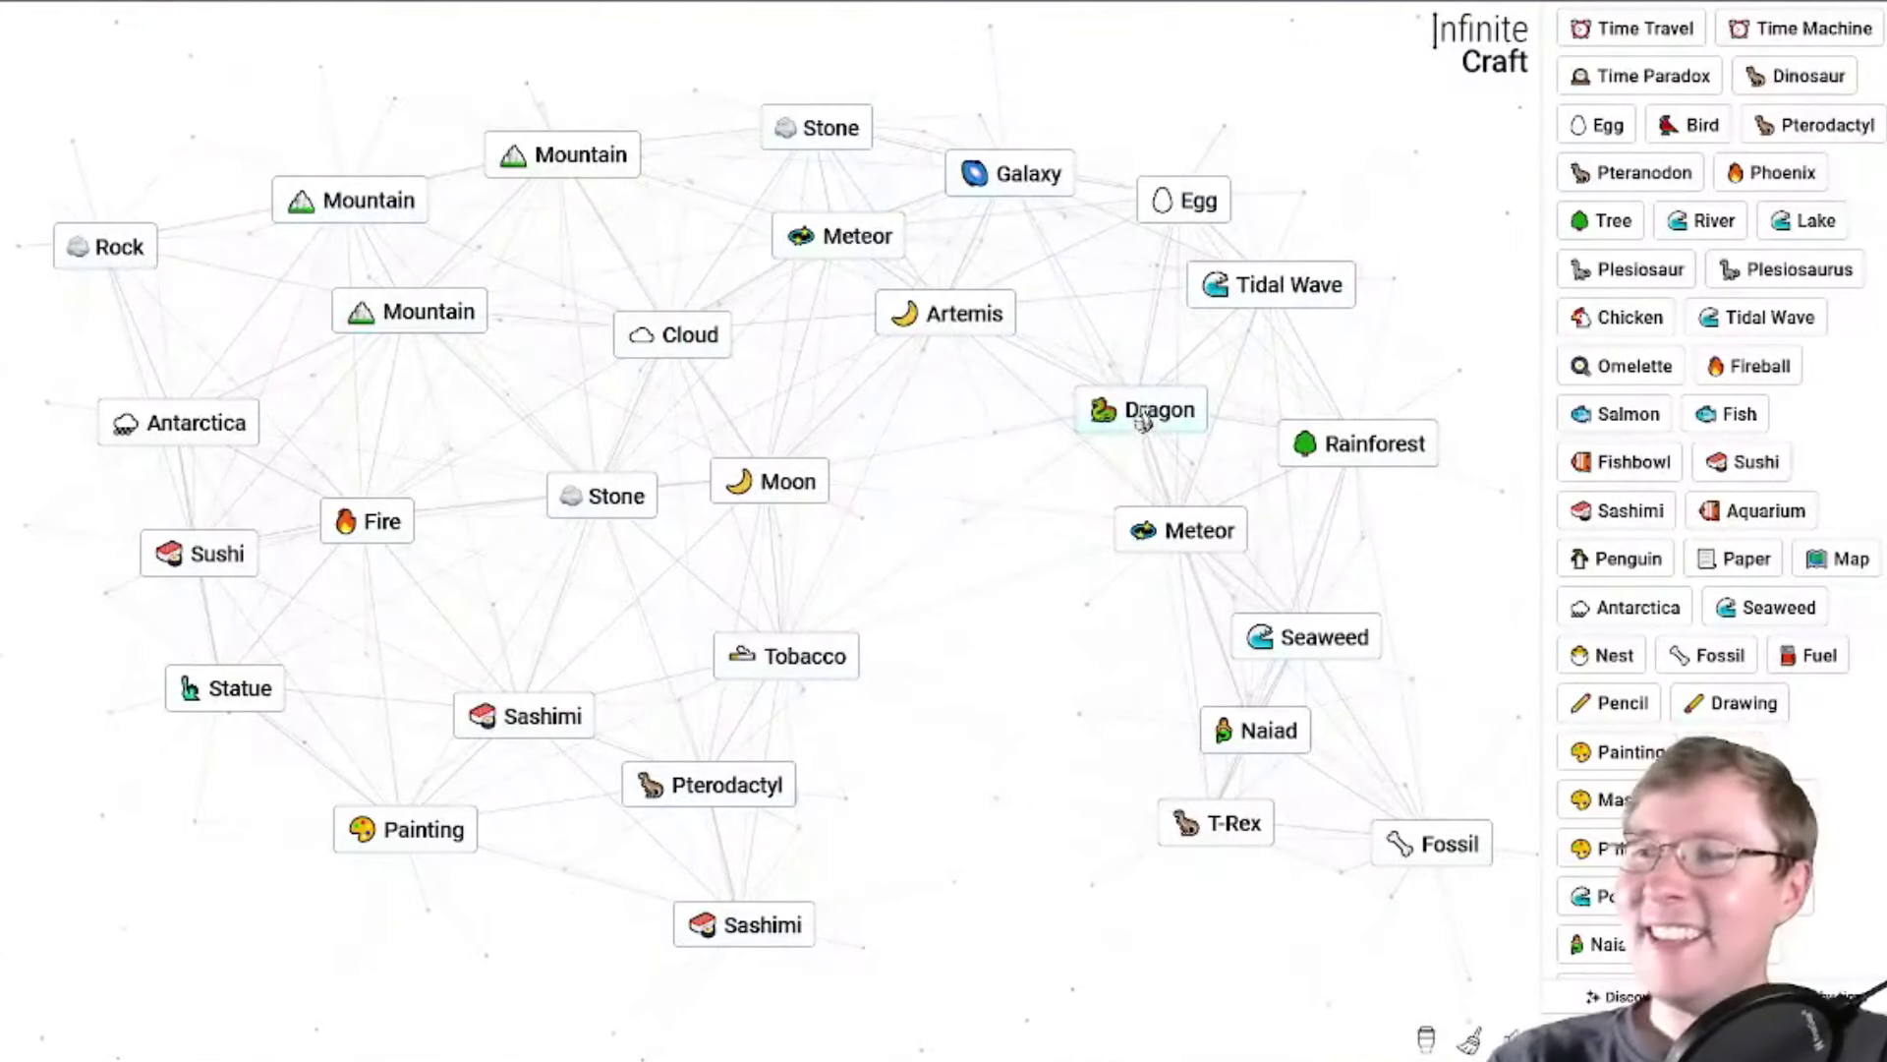
left_click_drag(1154, 406, 1272, 288)
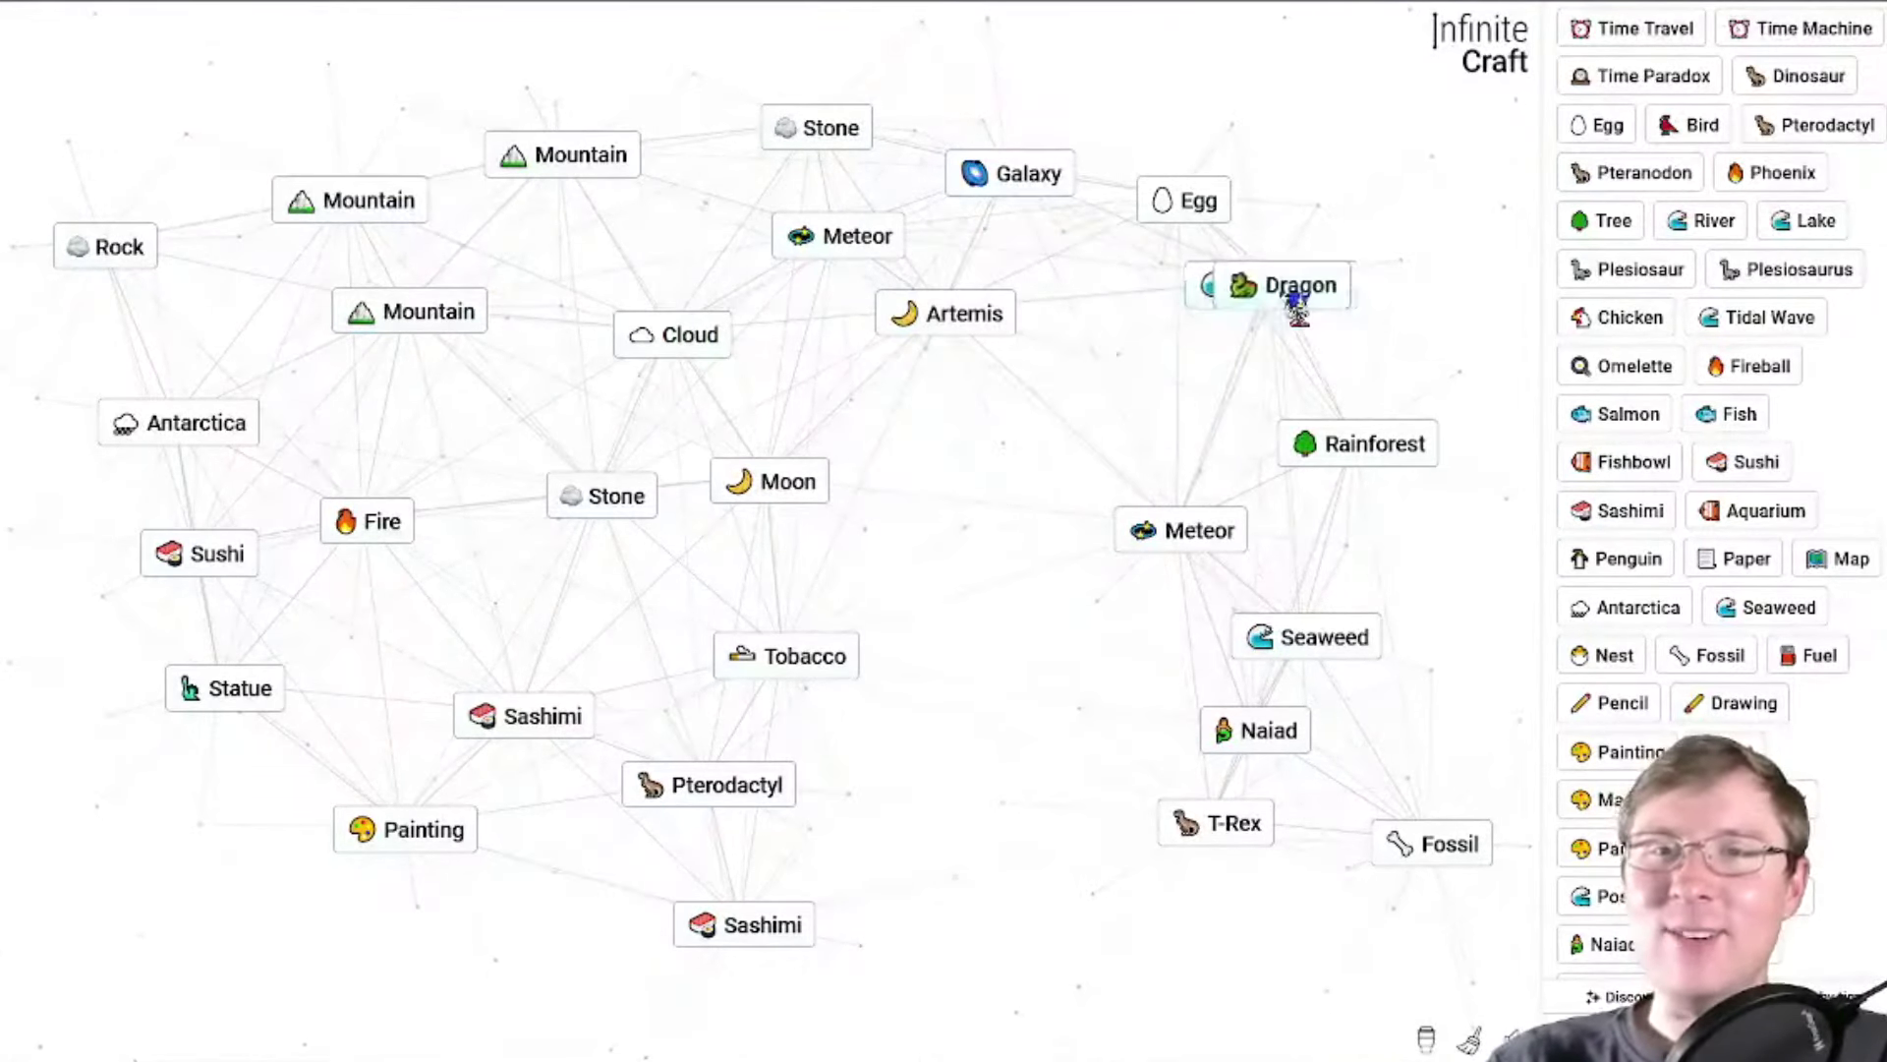
scroll(1725, 488, "up", 3)
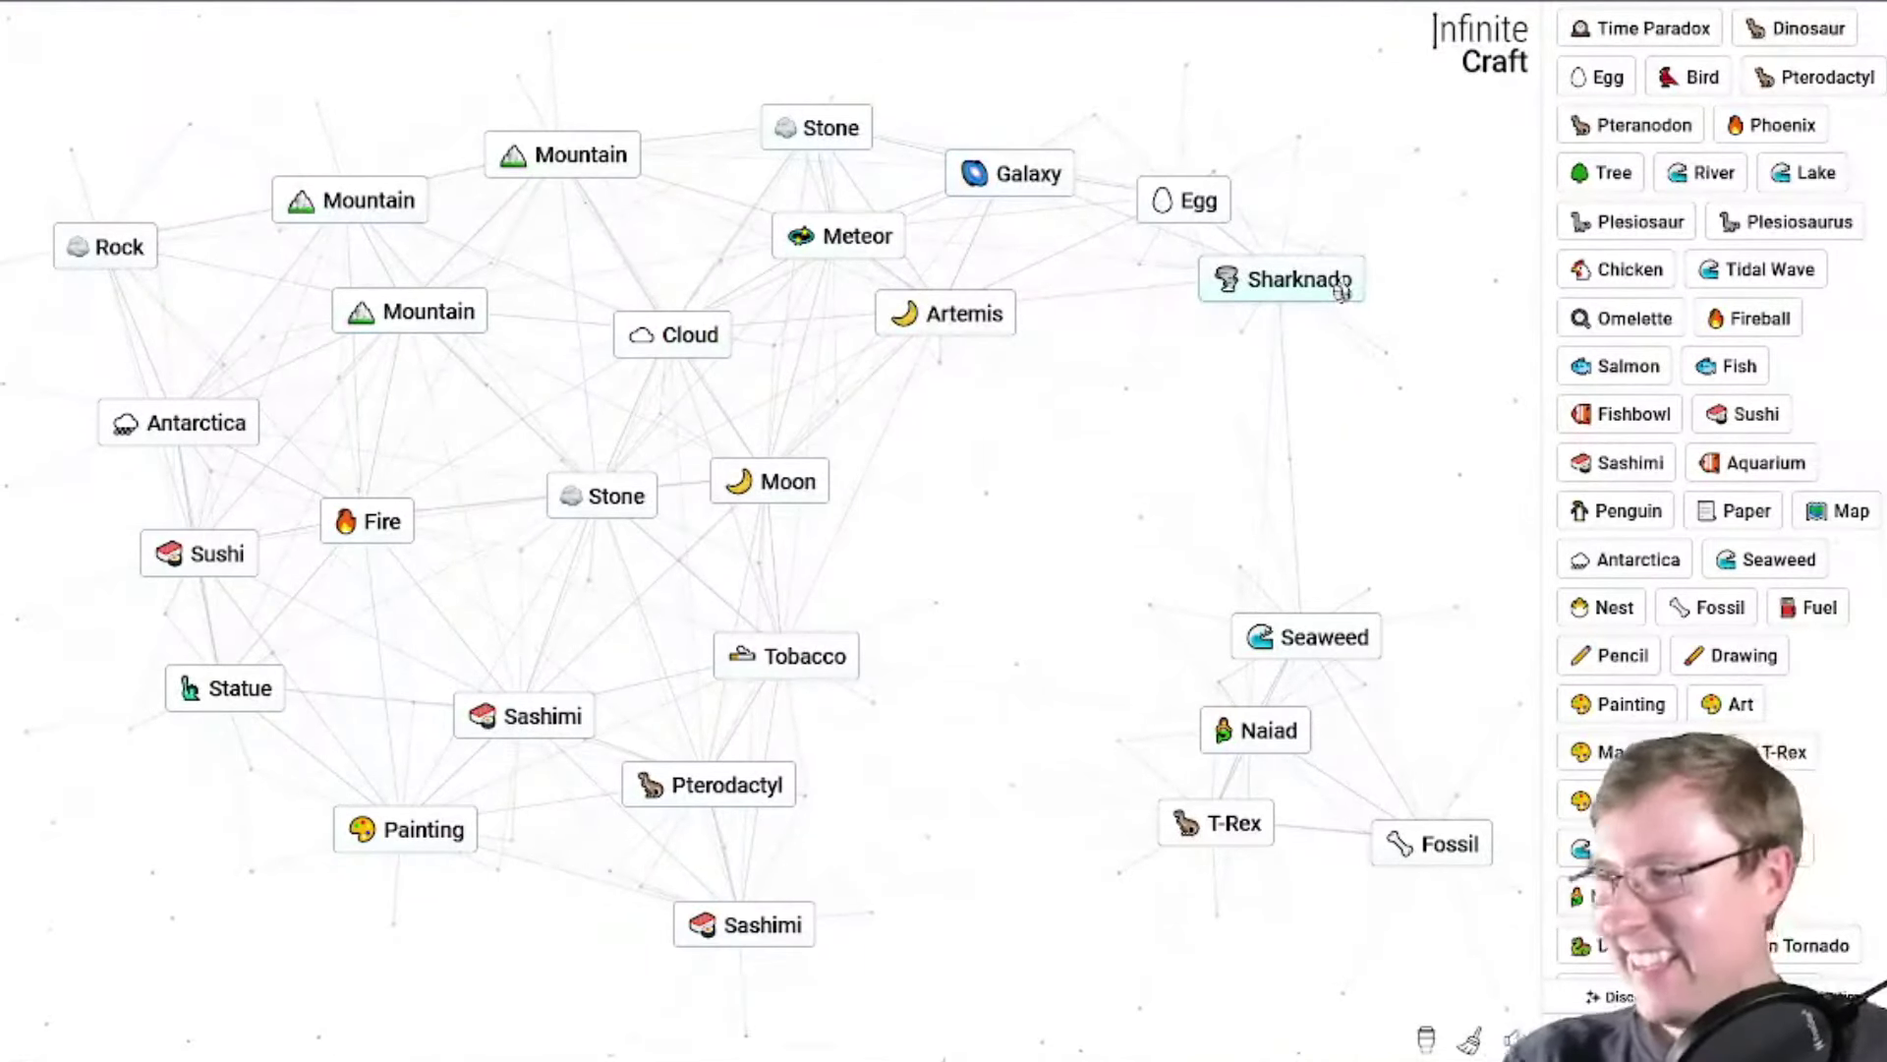
left_click_drag(1340, 289, 1029, 179)
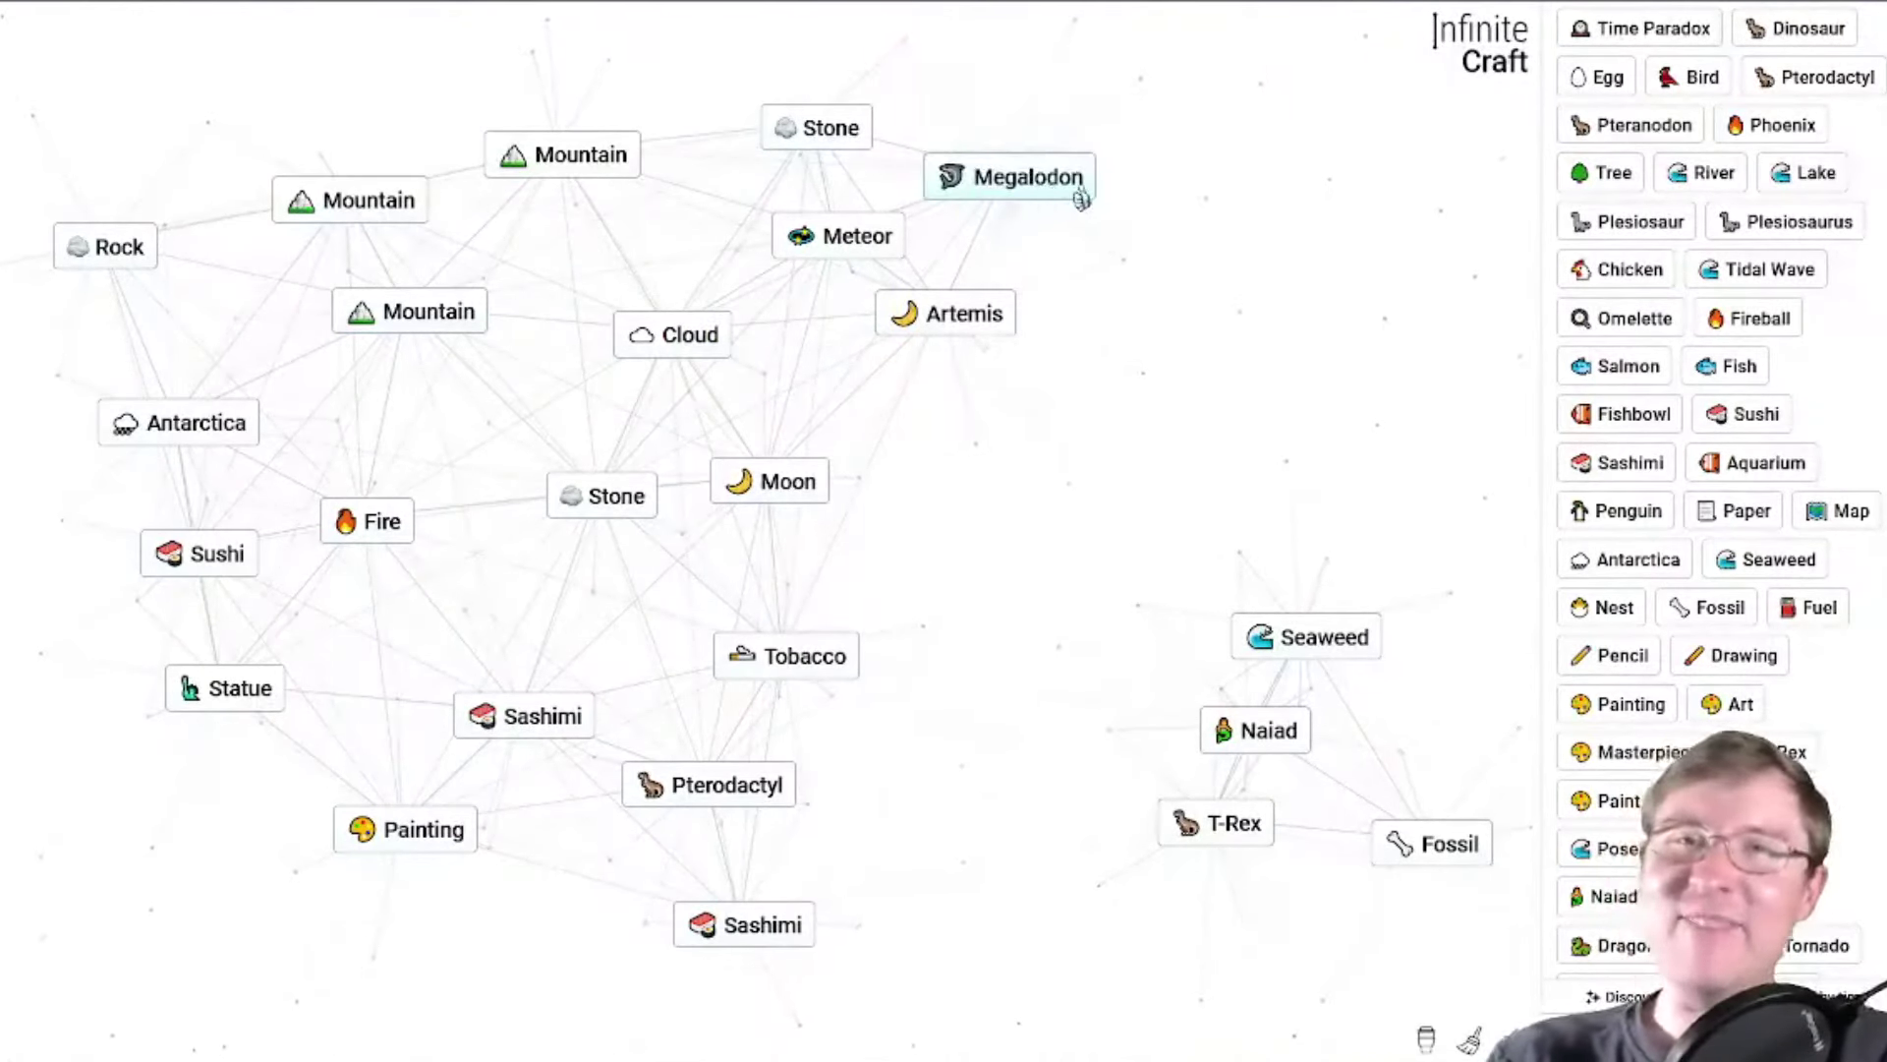
left_click_drag(1081, 200, 1210, 399)
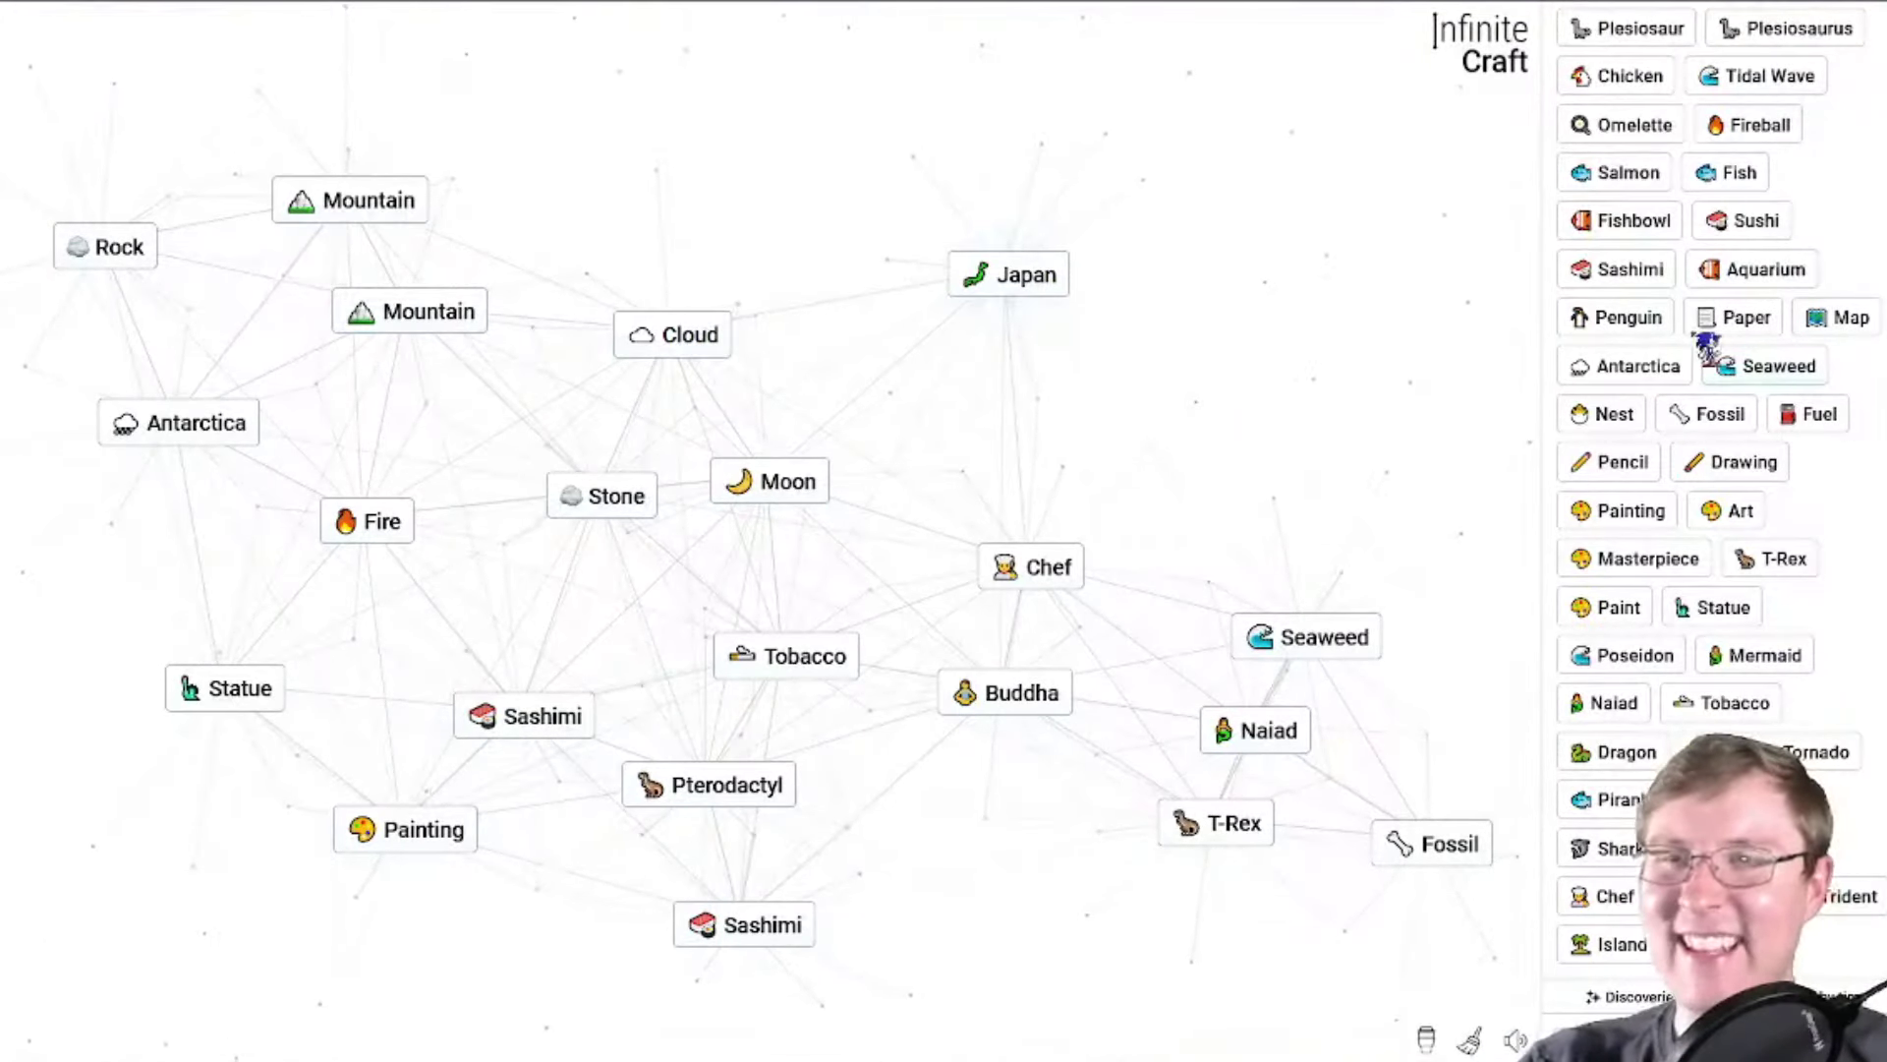
Place Sushi and Godzilla by Japan, then combine Godzilla with Tokyo into Destruction.
mouse_move(1747, 229)
left_mouse_down()
mouse_move(1224, 287)
mouse_move(626, 454)
mouse_move(821, 373)
left_mouse_up()
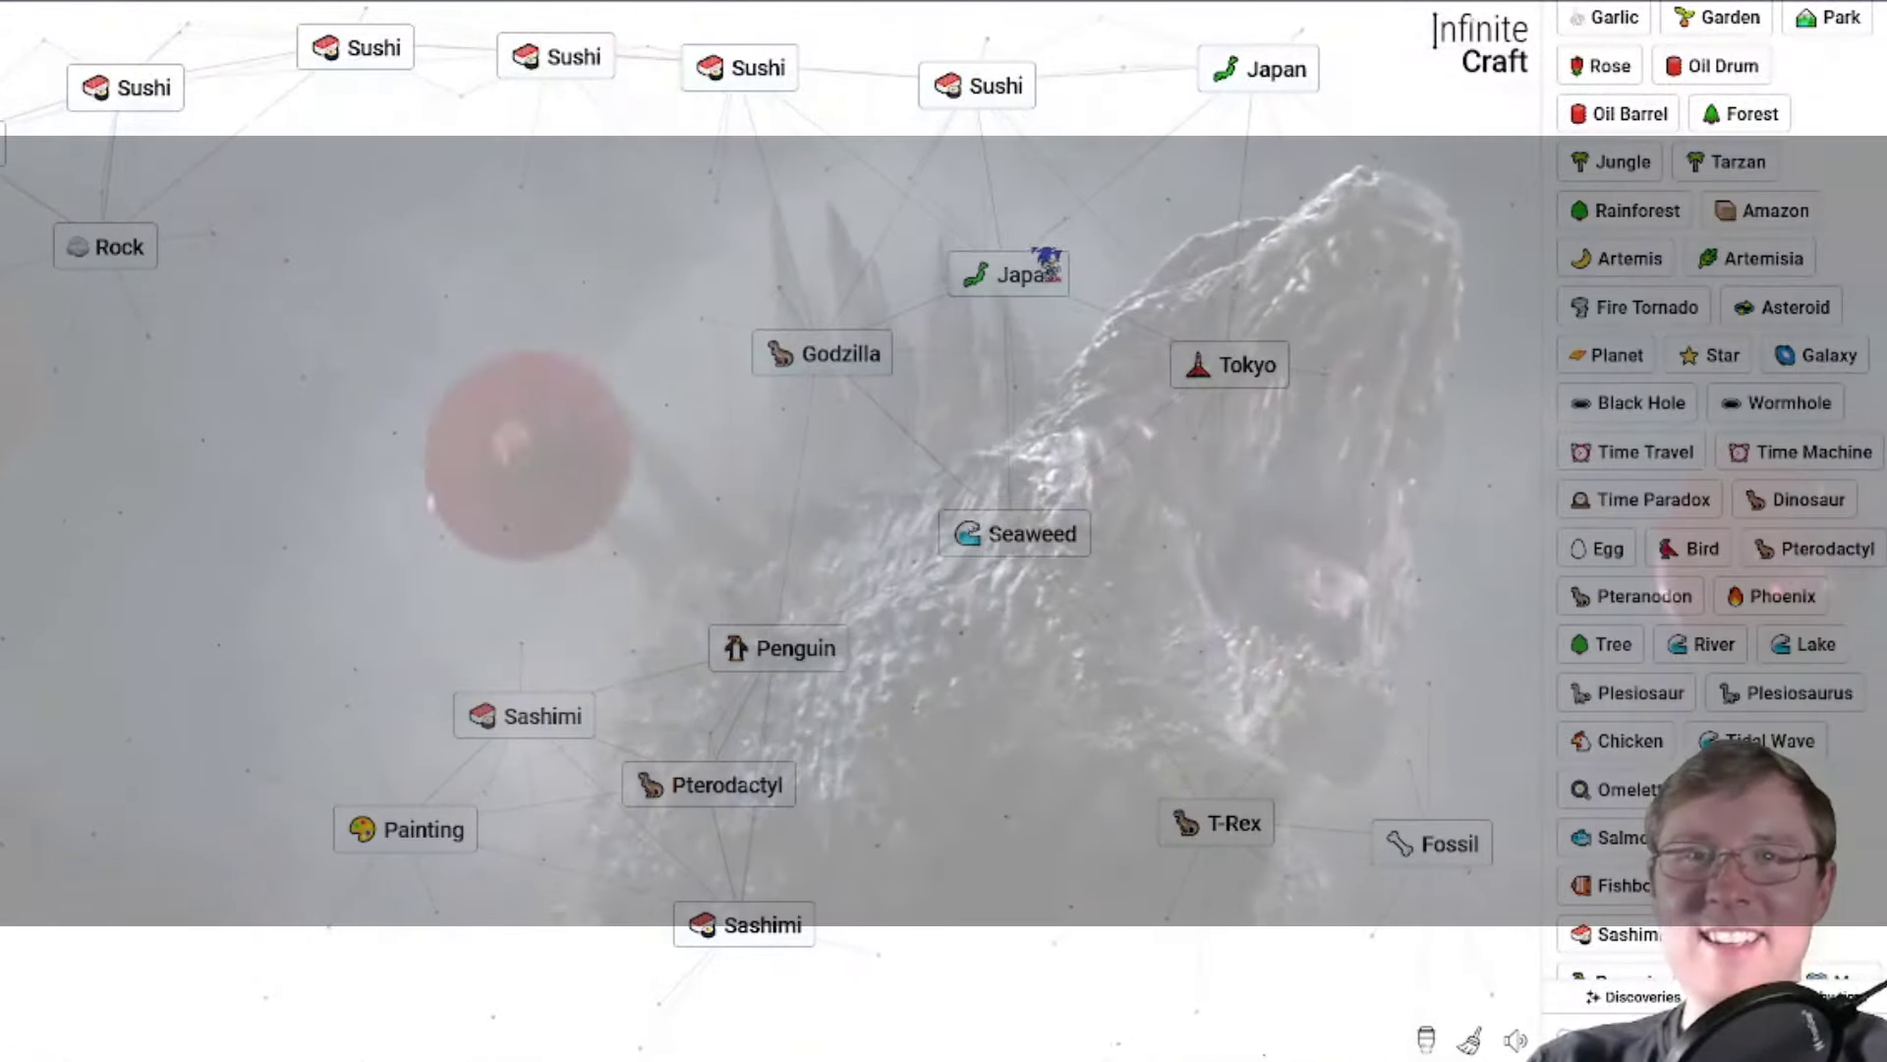
mouse_move(1025, 269)
left_mouse_down()
mouse_move(855, 370)
mouse_move(828, 420)
left_mouse_up()
scroll(1710, 516, "down", 6)
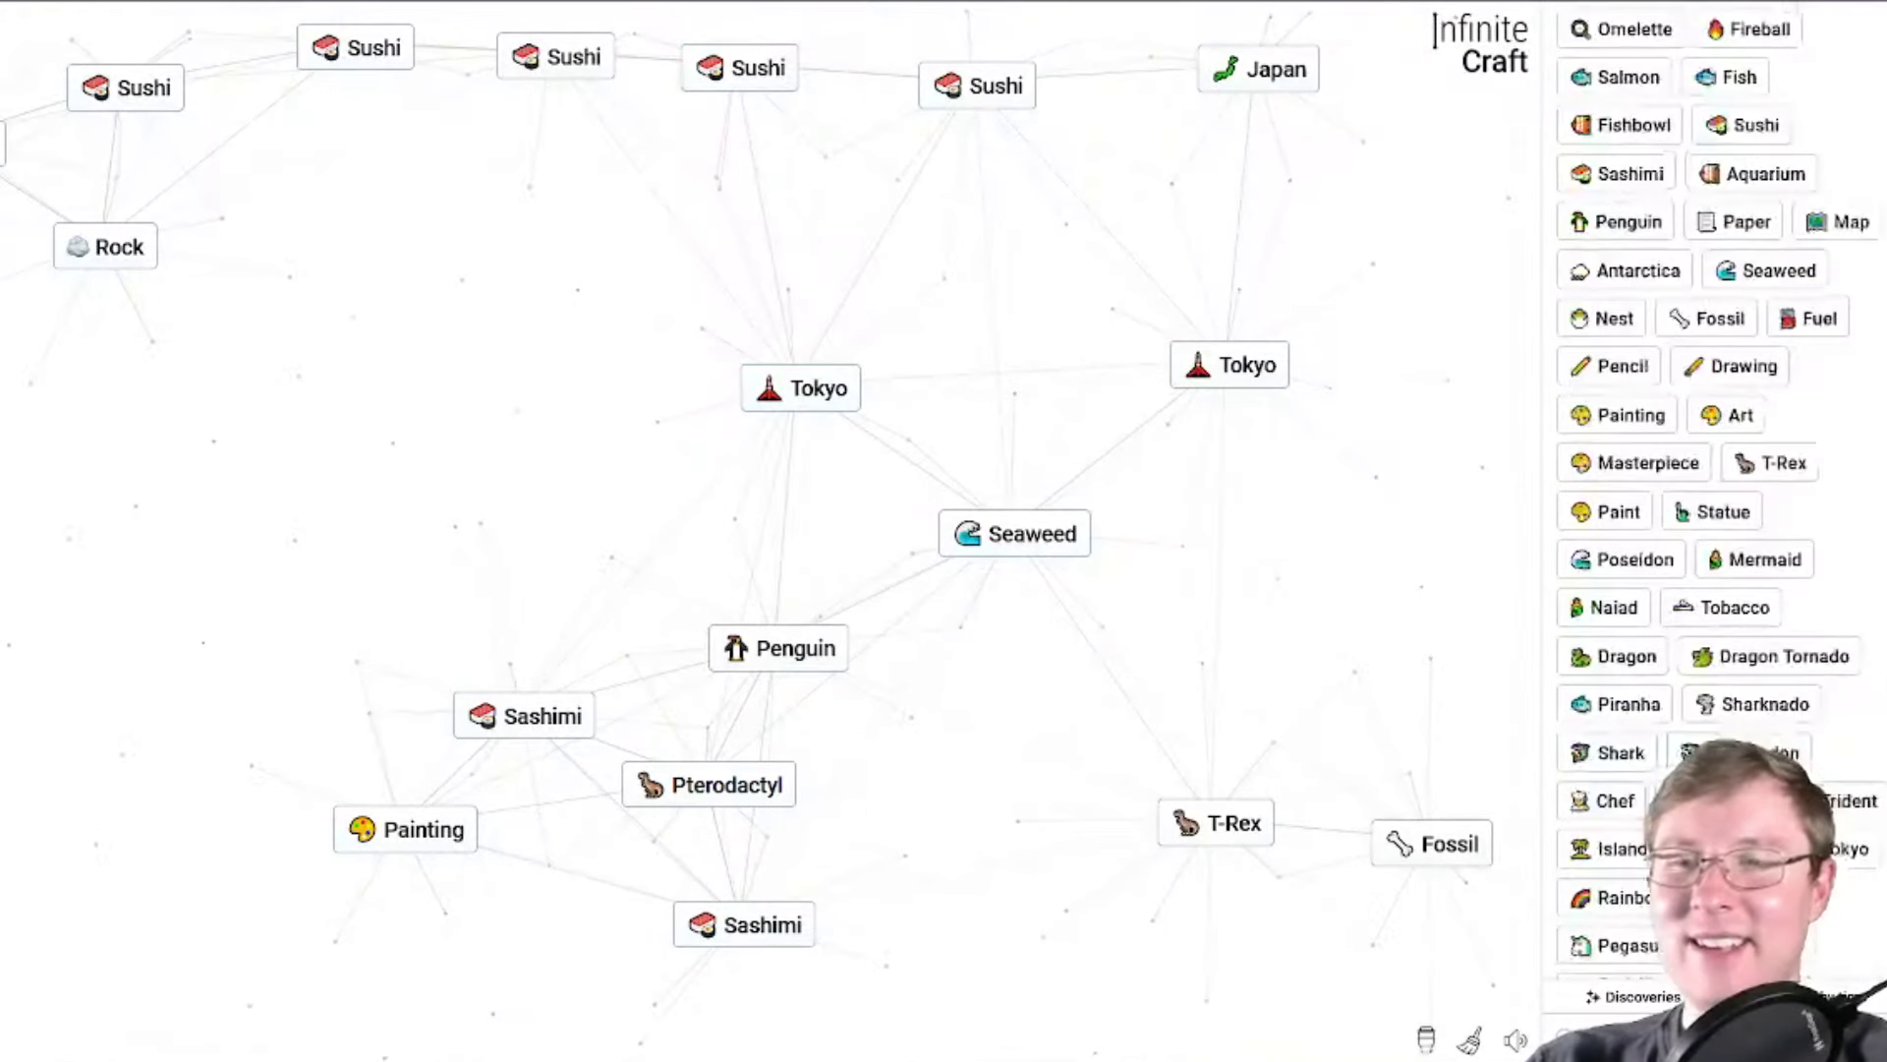
left_click_drag(1629, 945, 808, 380)
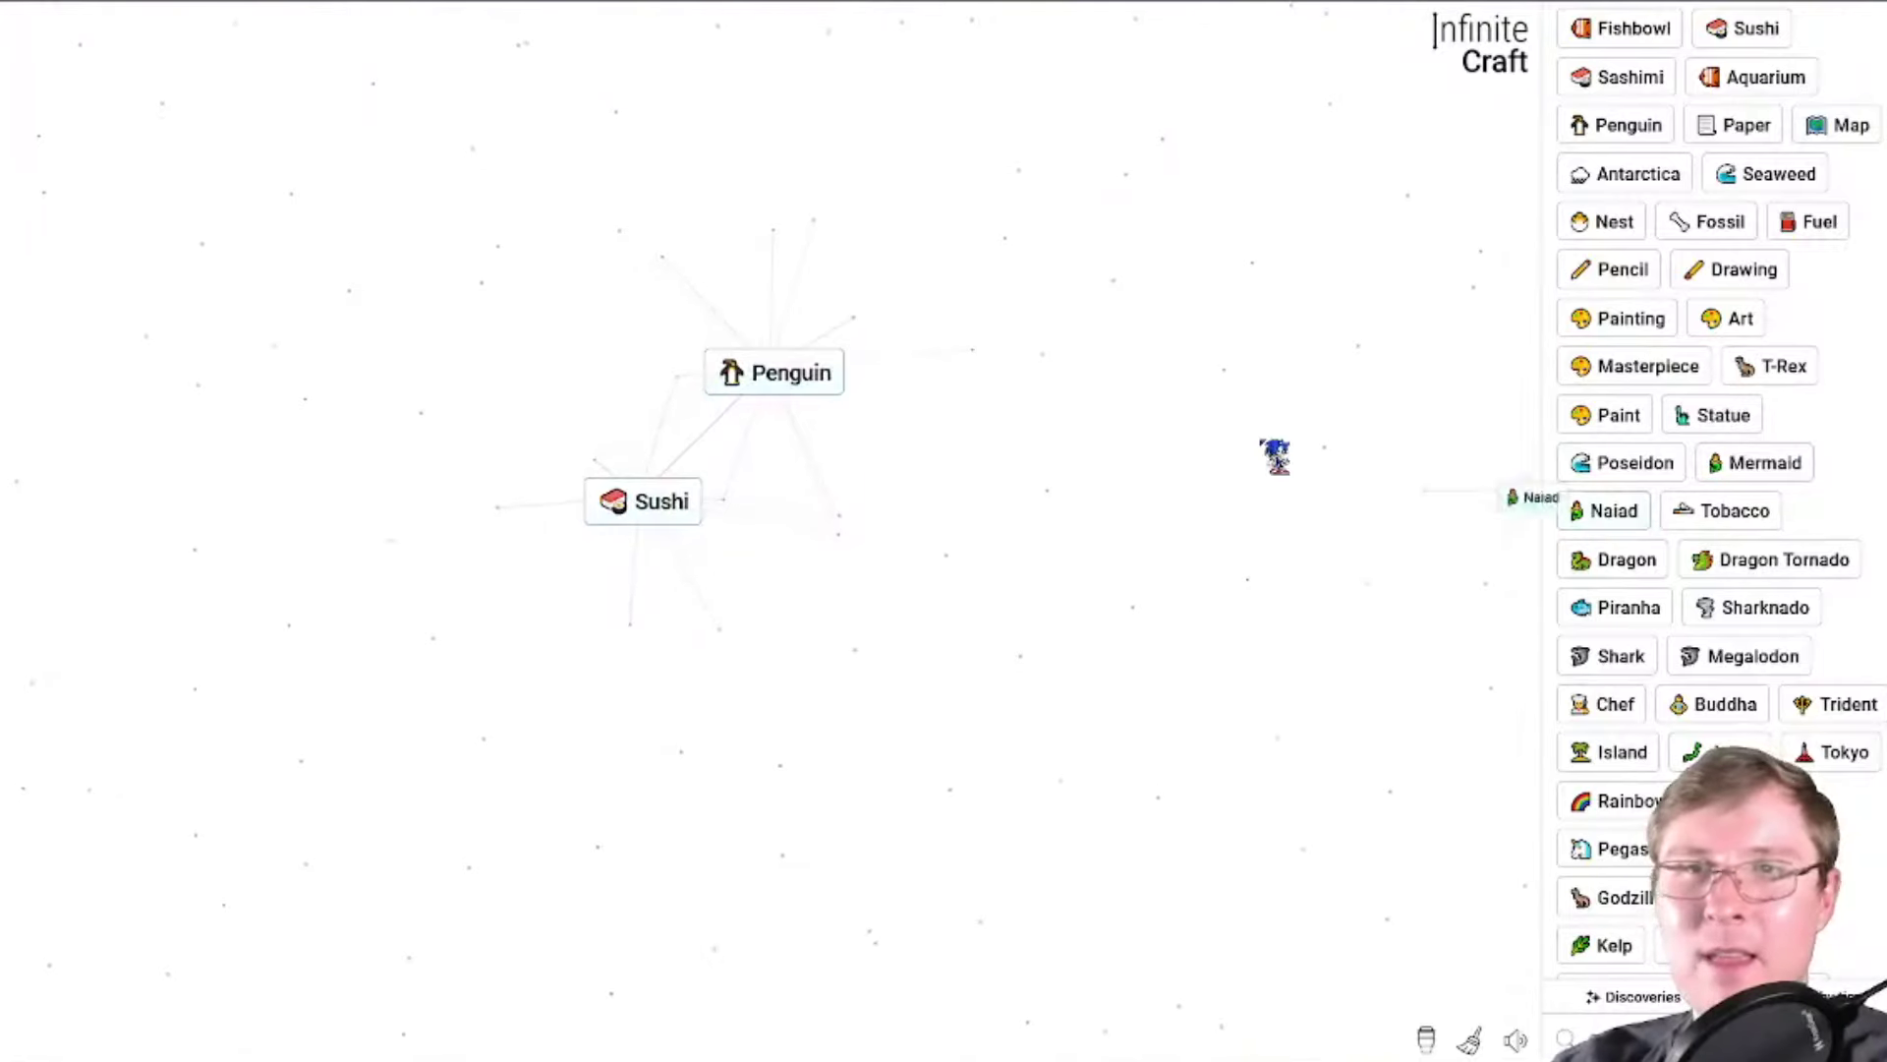
Drop Naiad, Tobacco and Dragon Tornado onto Penguin to make Penguin Tornado.
left_click_drag(1276, 455, 800, 369)
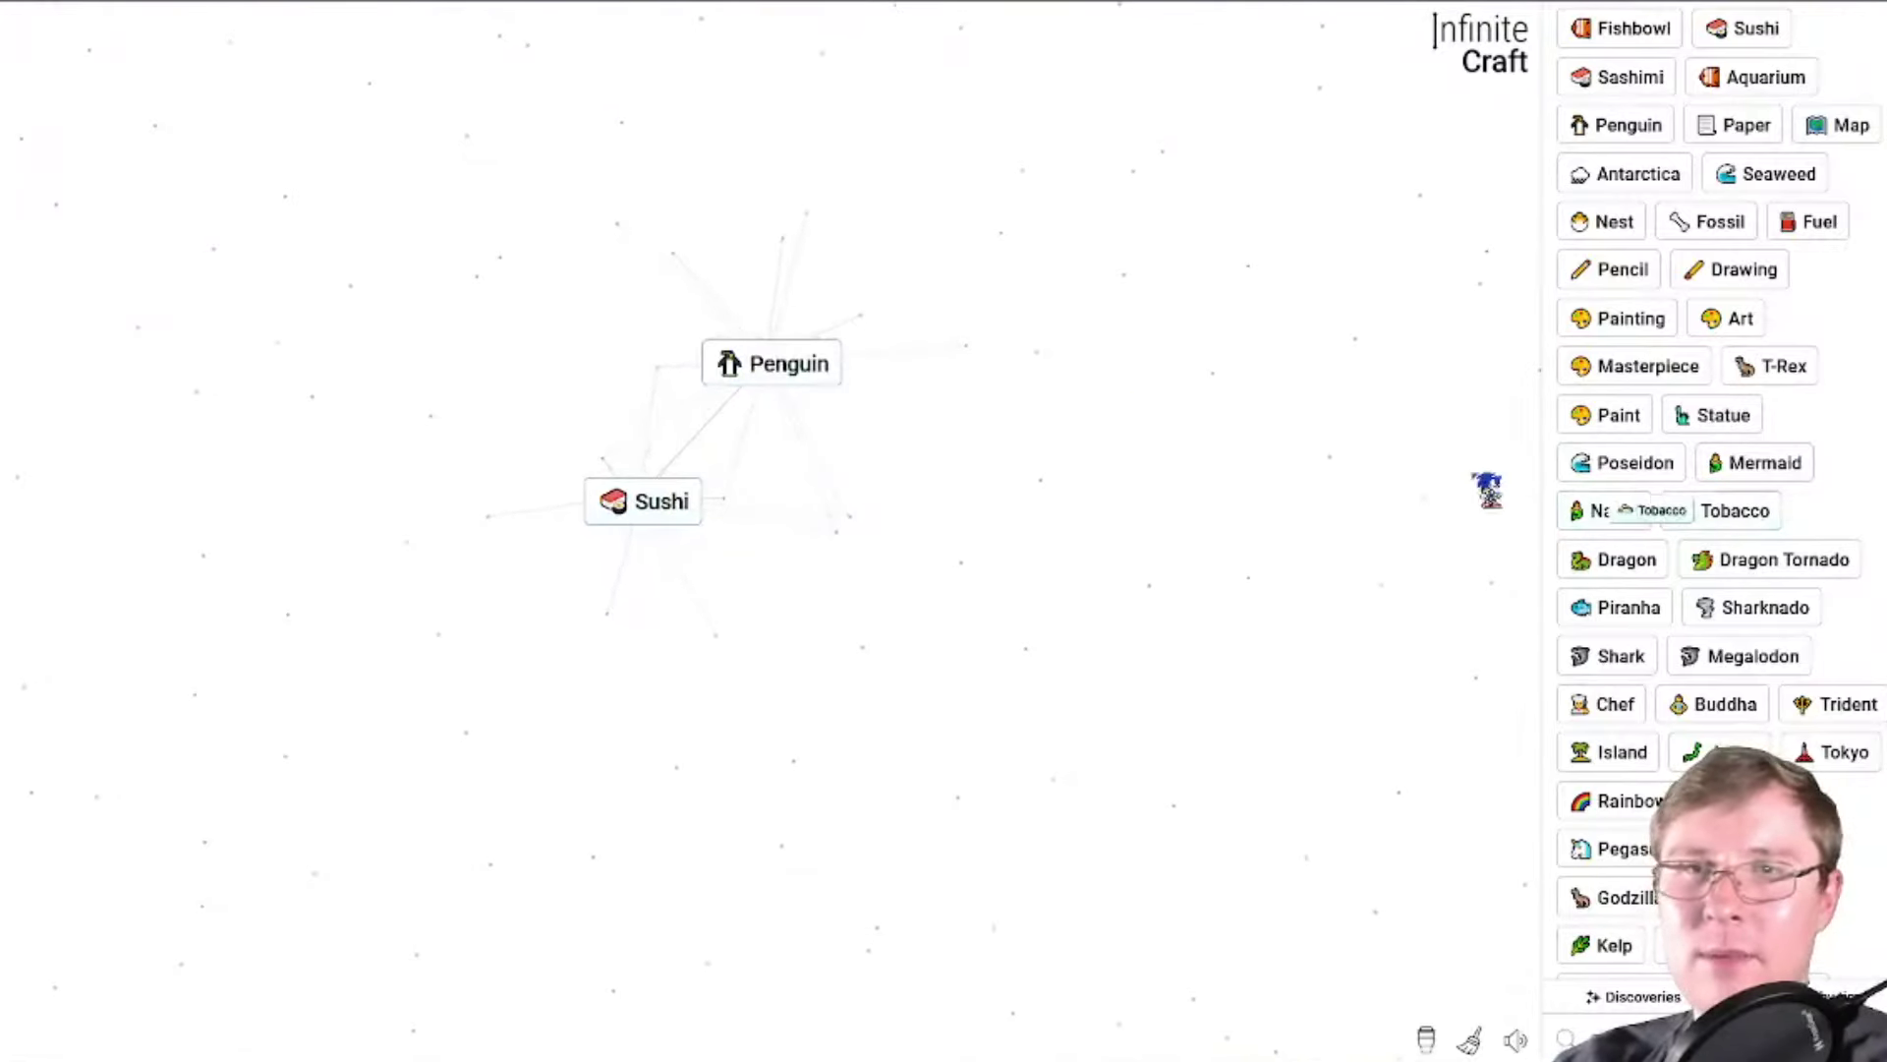
left_click_drag(1488, 490, 865, 379)
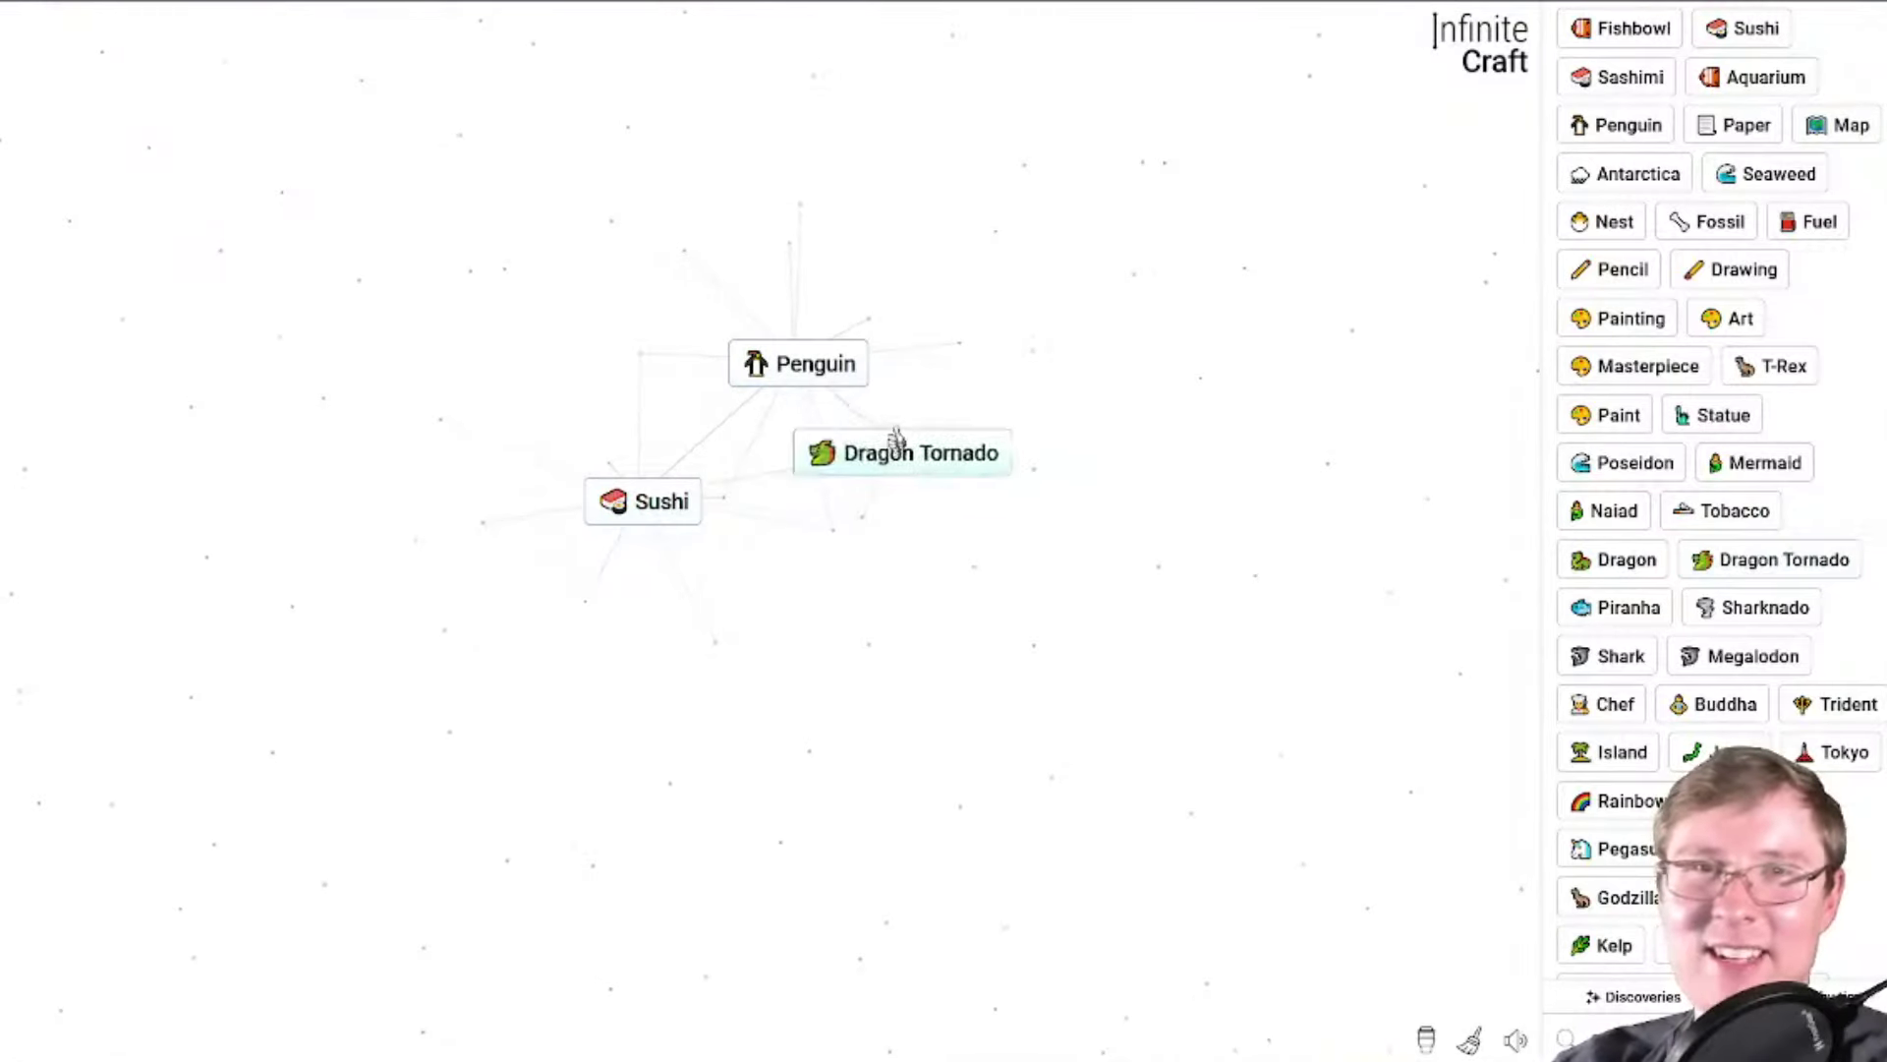
left_click_drag(1799, 564, 855, 384)
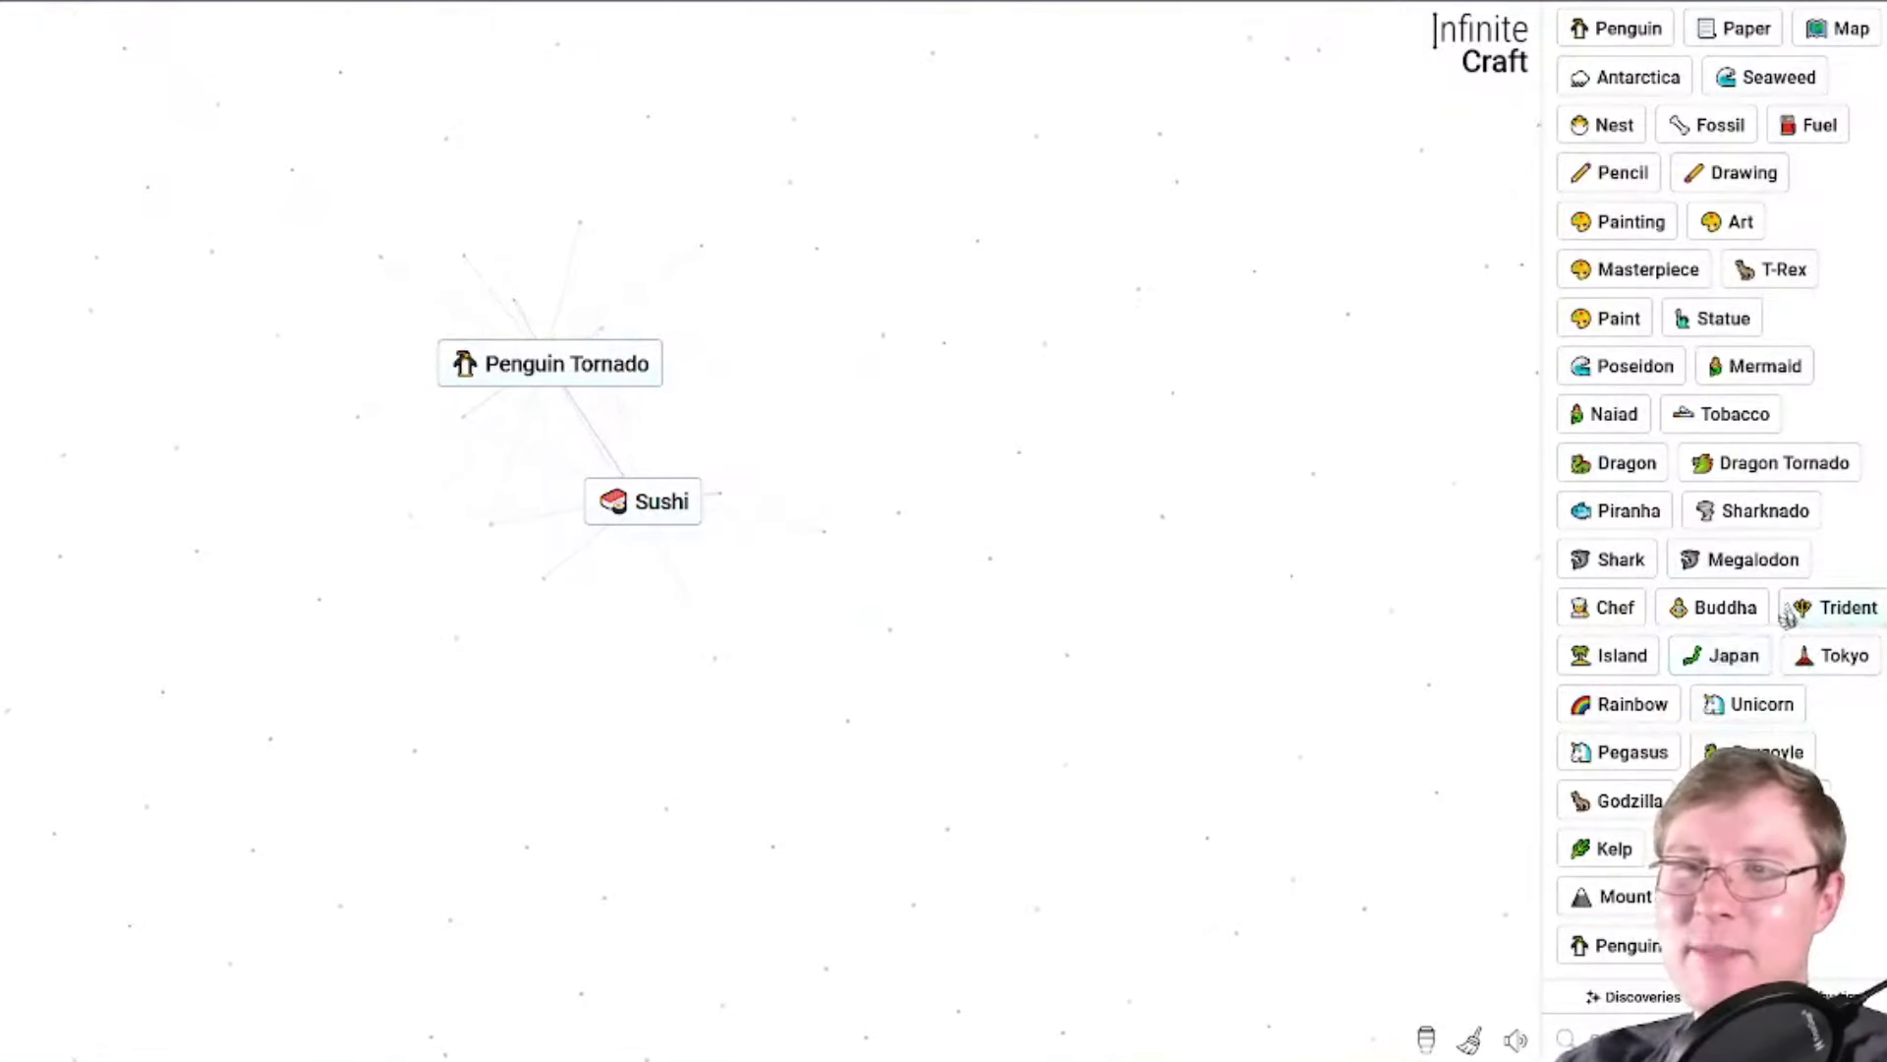
Bring out Sharknado, then drop Statue onto Penguin Tornado for Penguinzilla.
left_click_drag(1766, 520, 654, 267)
mouse_move(650, 380)
left_mouse_down()
mouse_move(665, 293)
mouse_move(642, 290)
left_mouse_up()
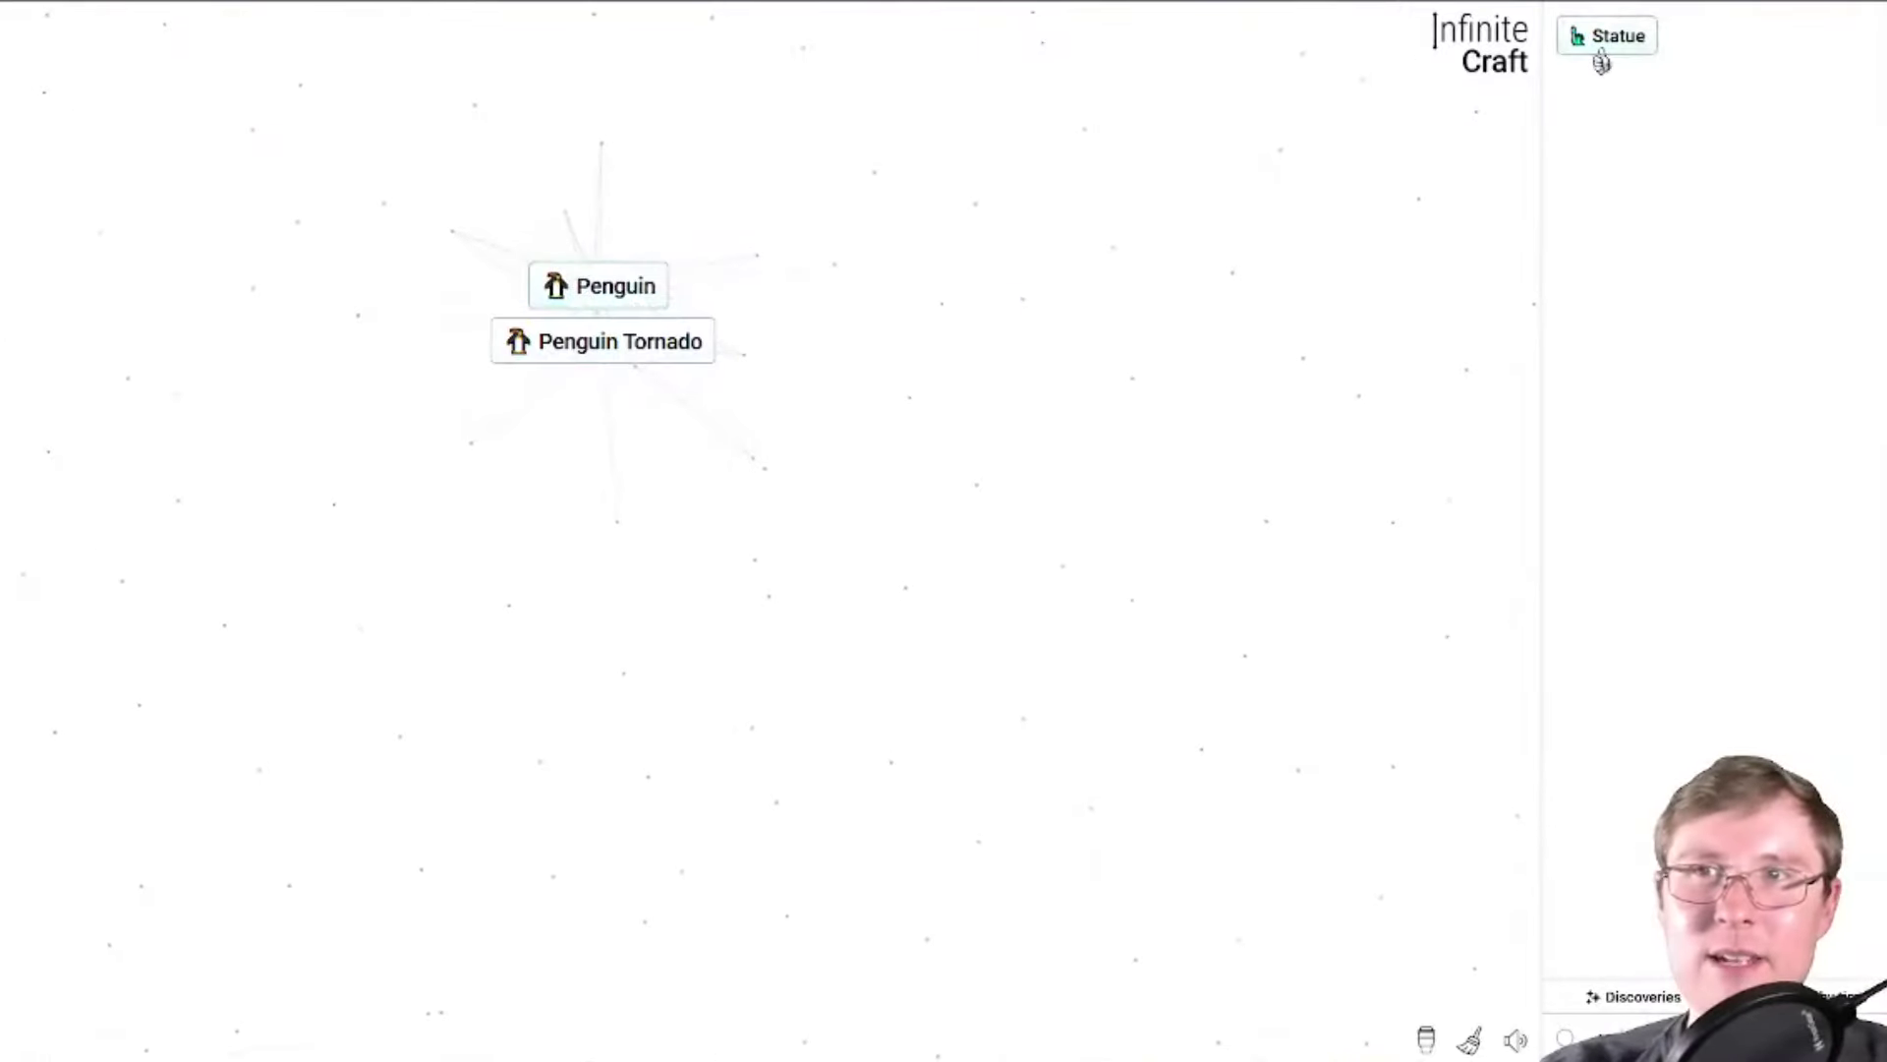
mouse_move(1601, 63)
left_mouse_down()
mouse_move(633, 370)
mouse_move(653, 370)
left_mouse_up()
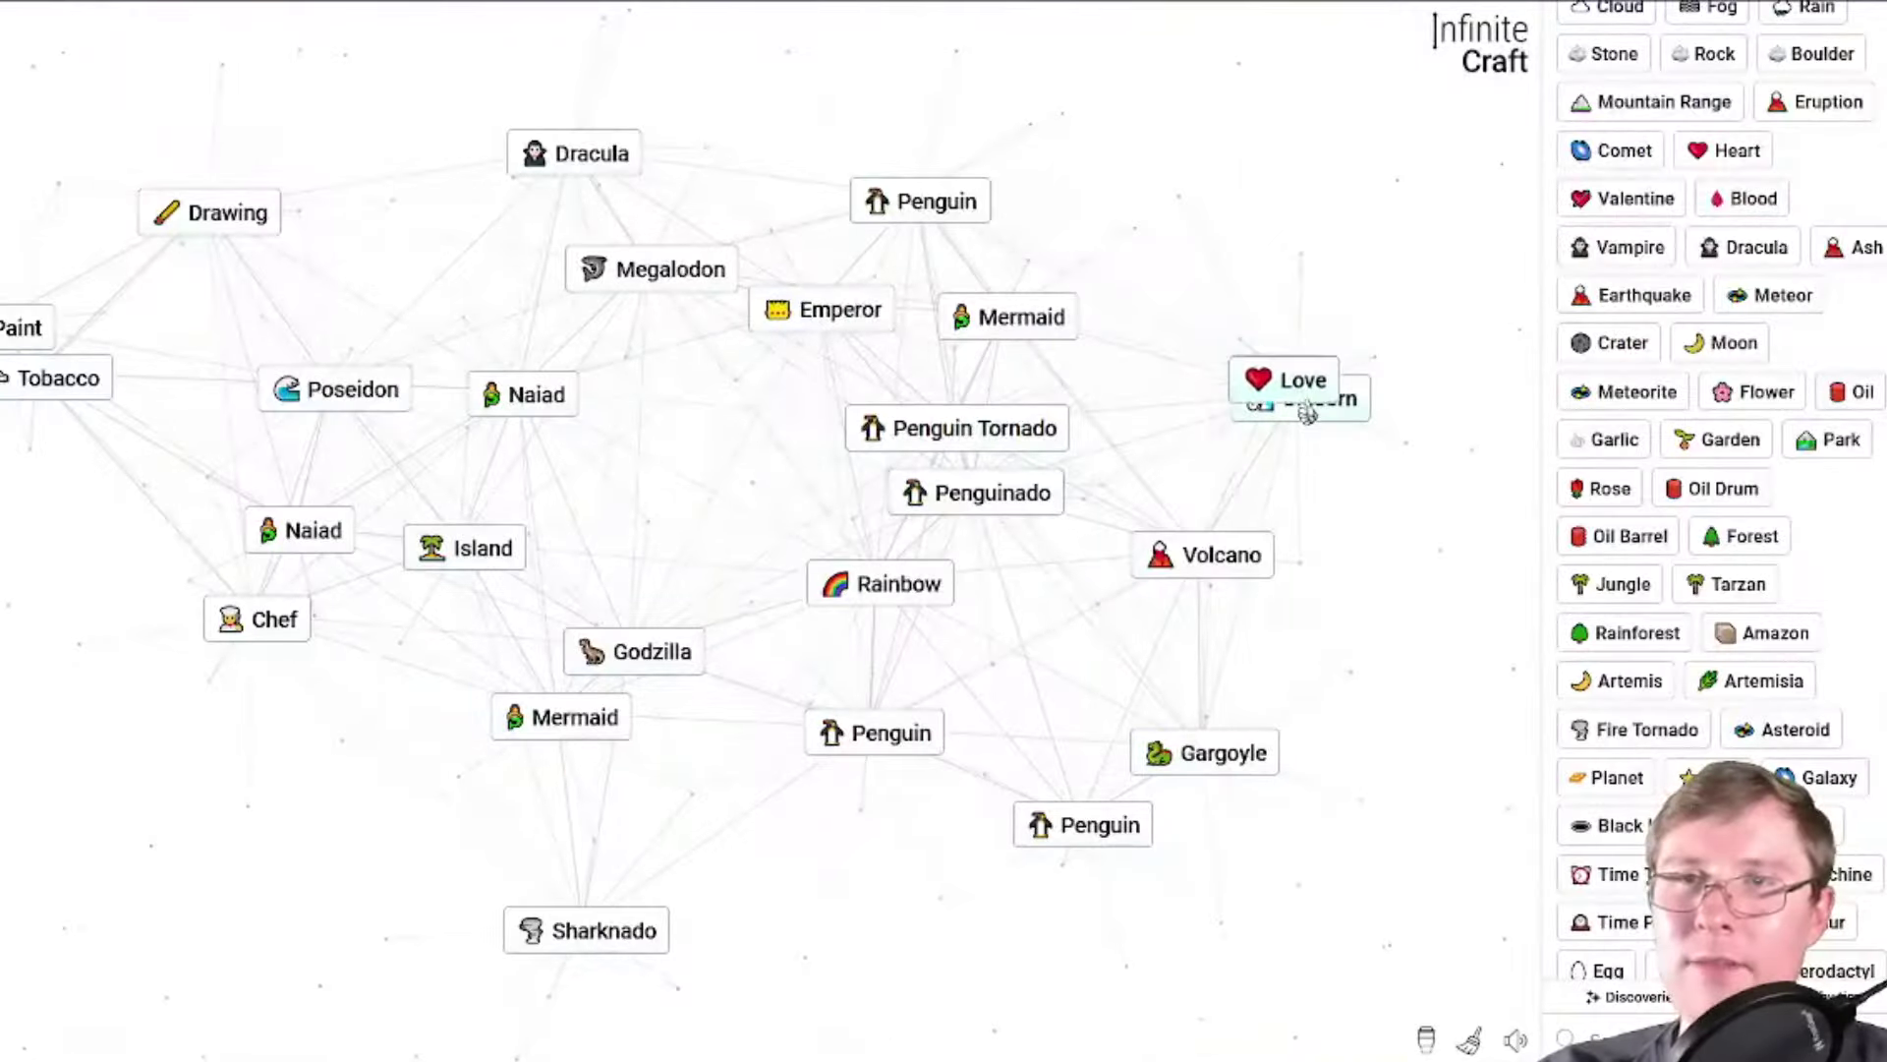
Chain Unicorn+Galaxy, Space Unicorn+Sushi and Space Sushi+Mermaid, and move Love and Universe.
mouse_move(1244, 309)
left_mouse_down()
mouse_move(1223, 618)
mouse_move(1254, 781)
mouse_move(1121, 834)
left_mouse_up()
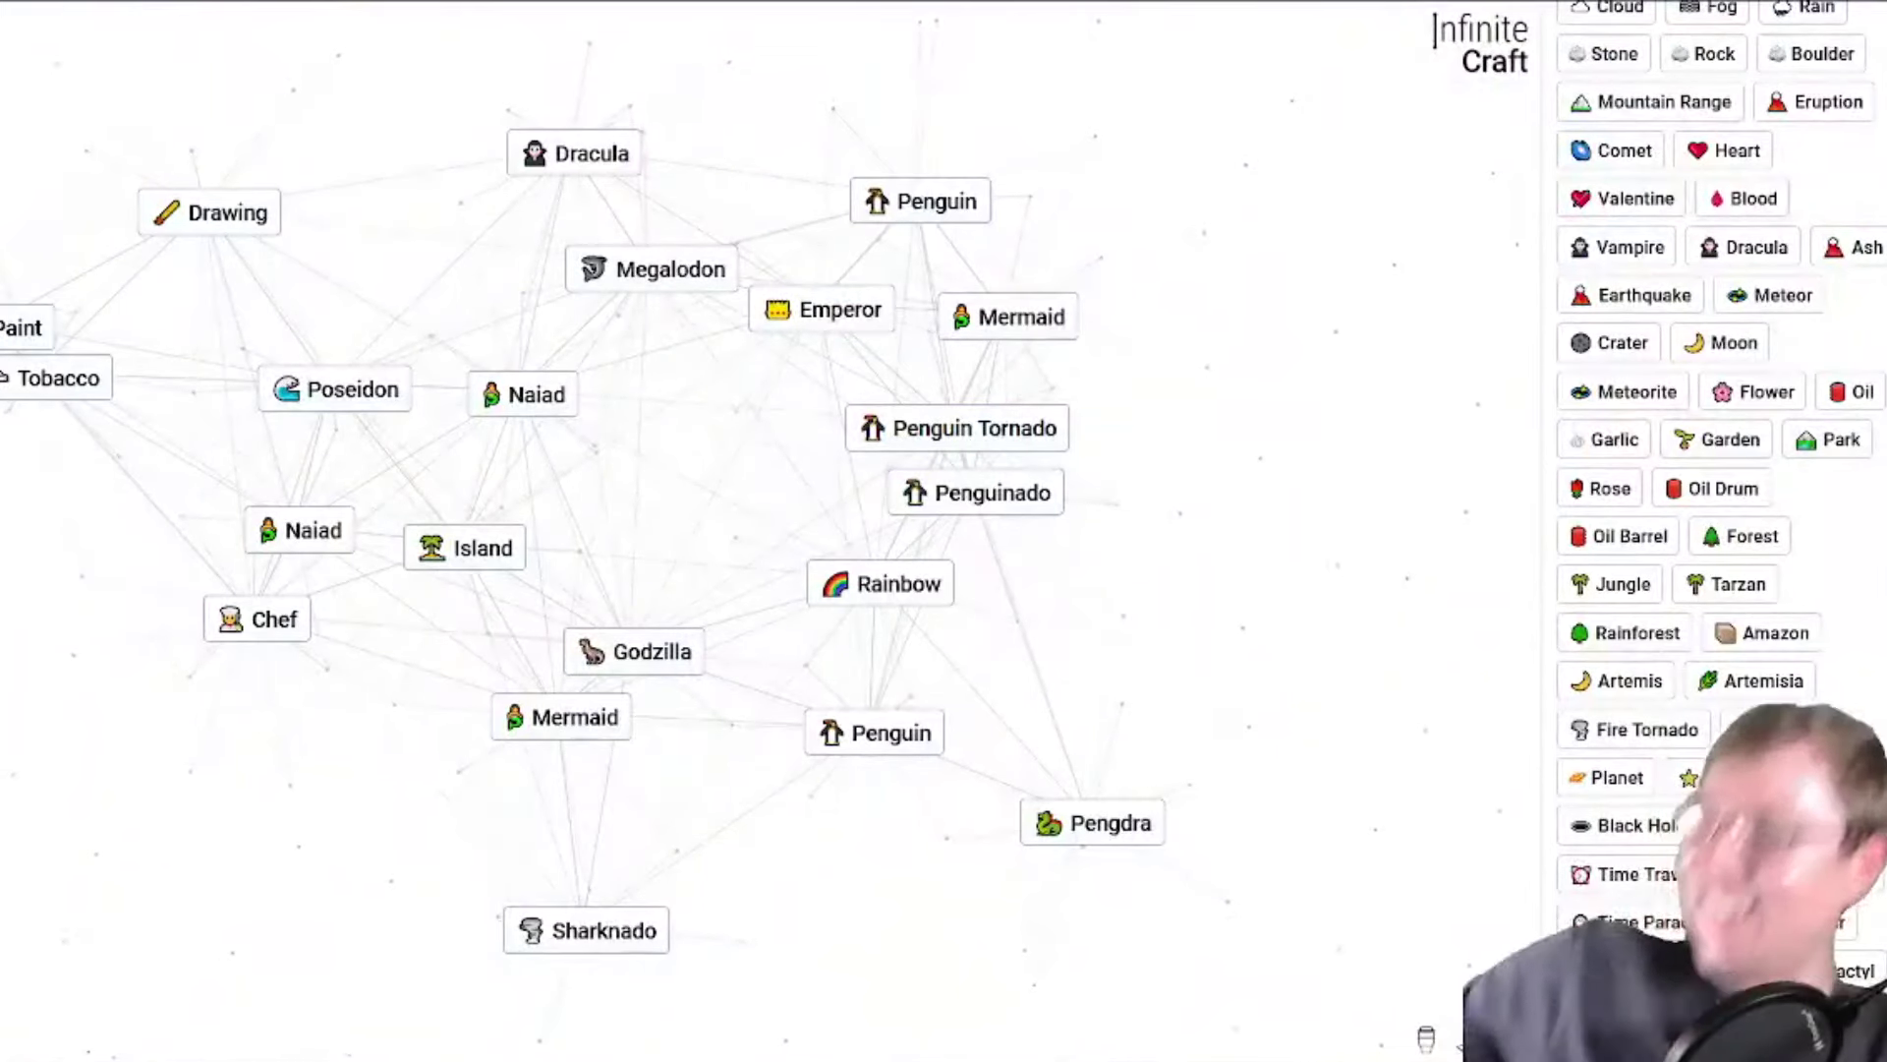
left_click_drag(1643, 55, 1346, 292)
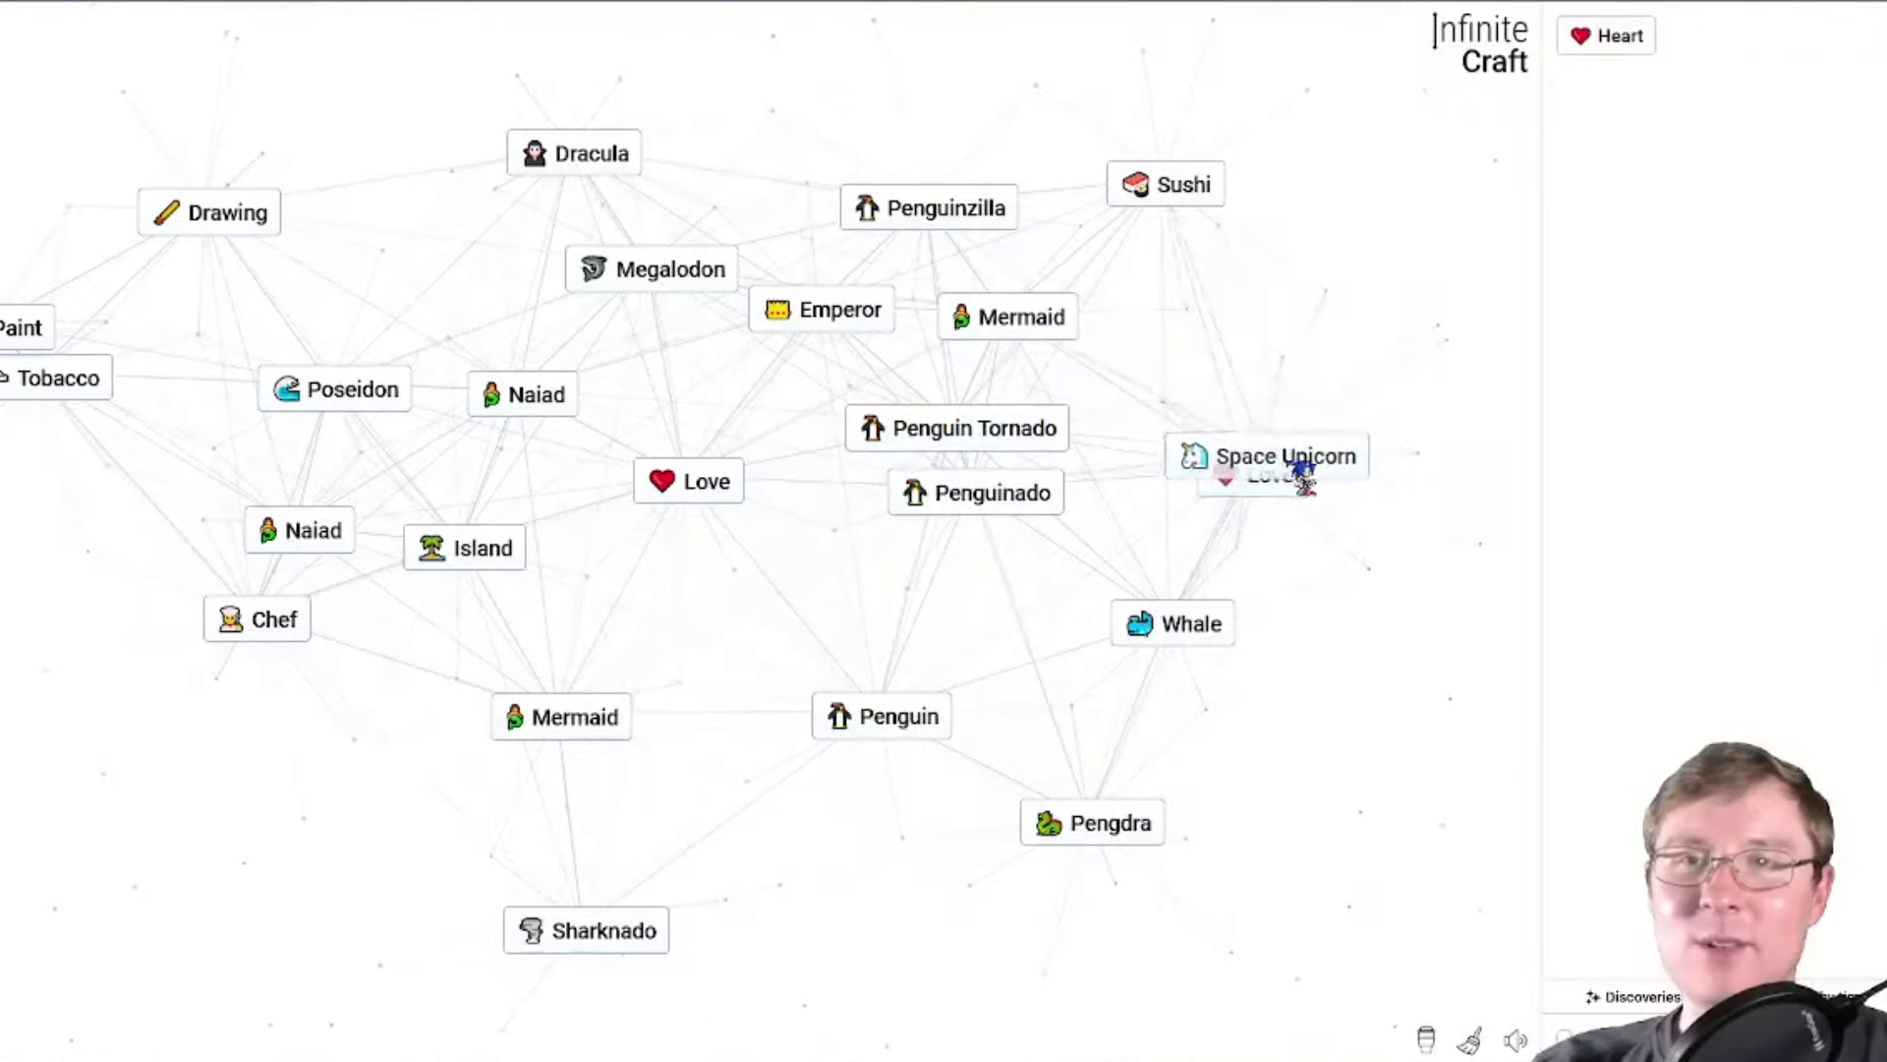
left_click_drag(1306, 481, 1201, 199)
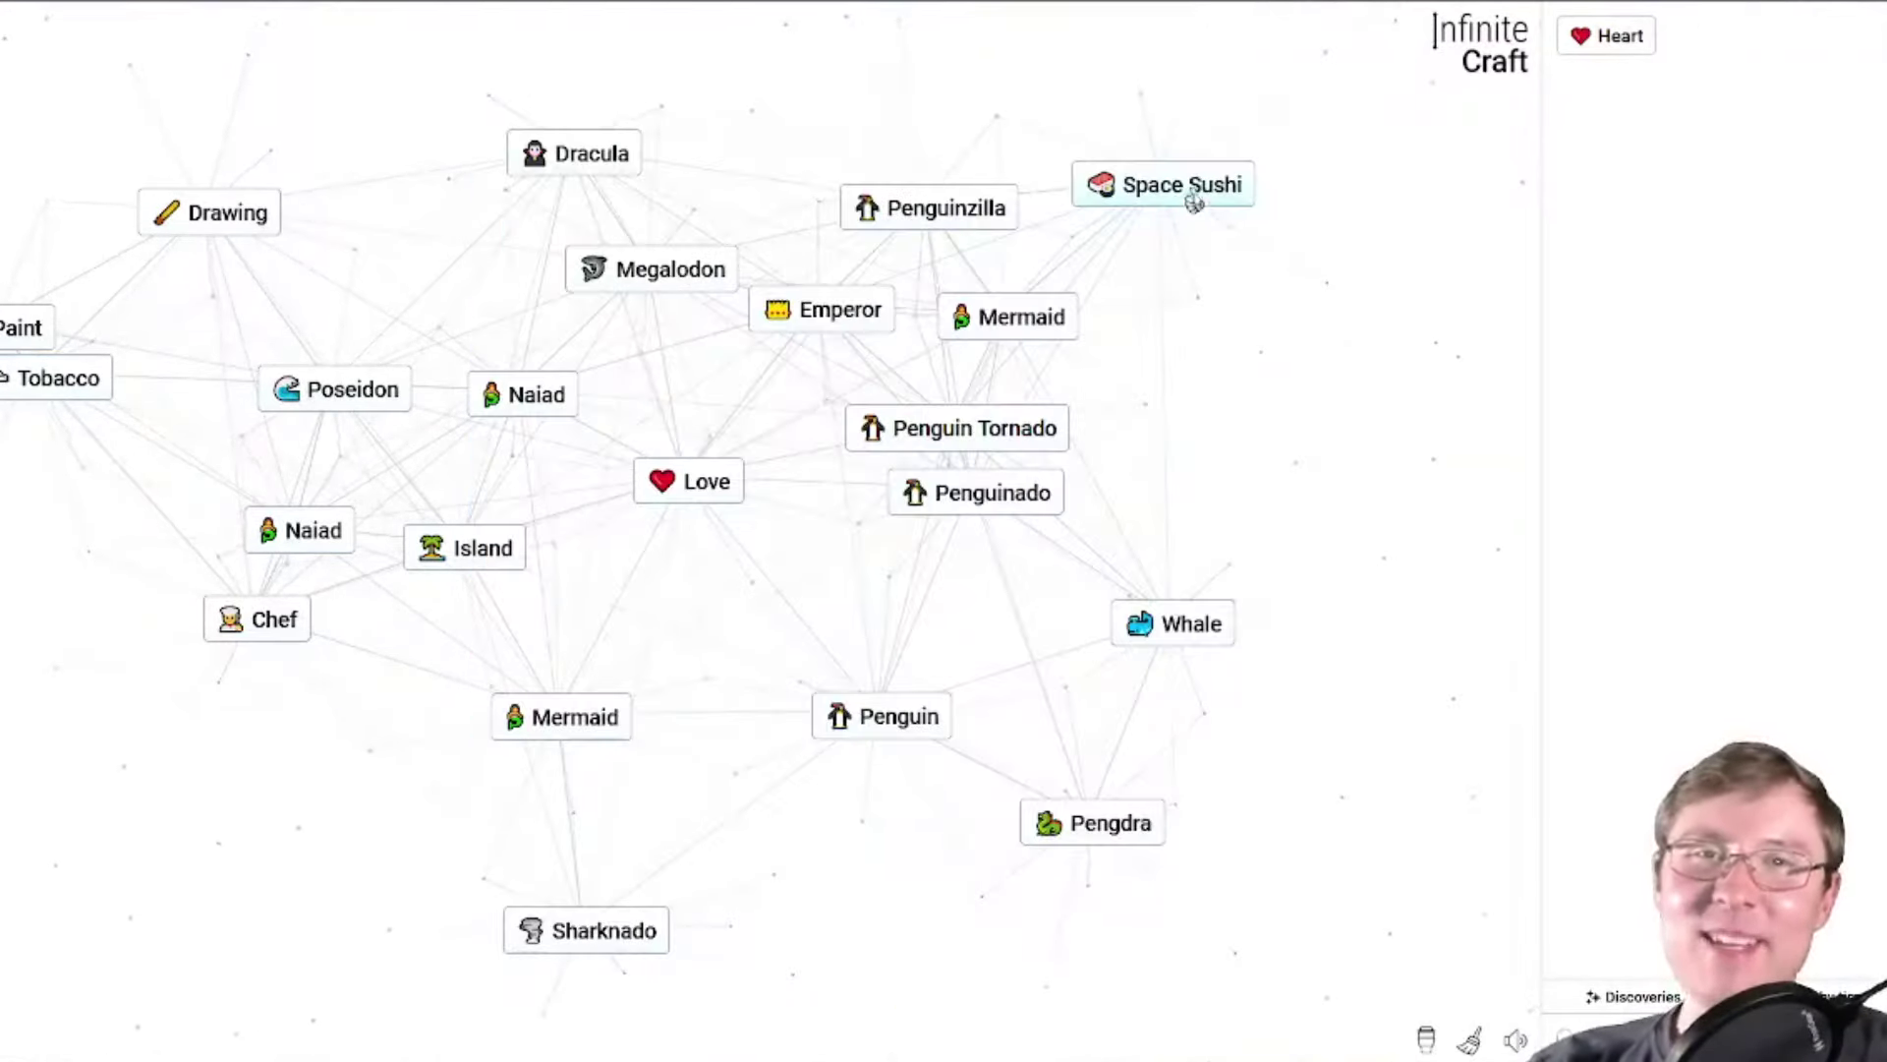
mouse_move(1147, 188)
left_mouse_down()
mouse_move(1066, 333)
mouse_move(1247, 649)
left_mouse_up()
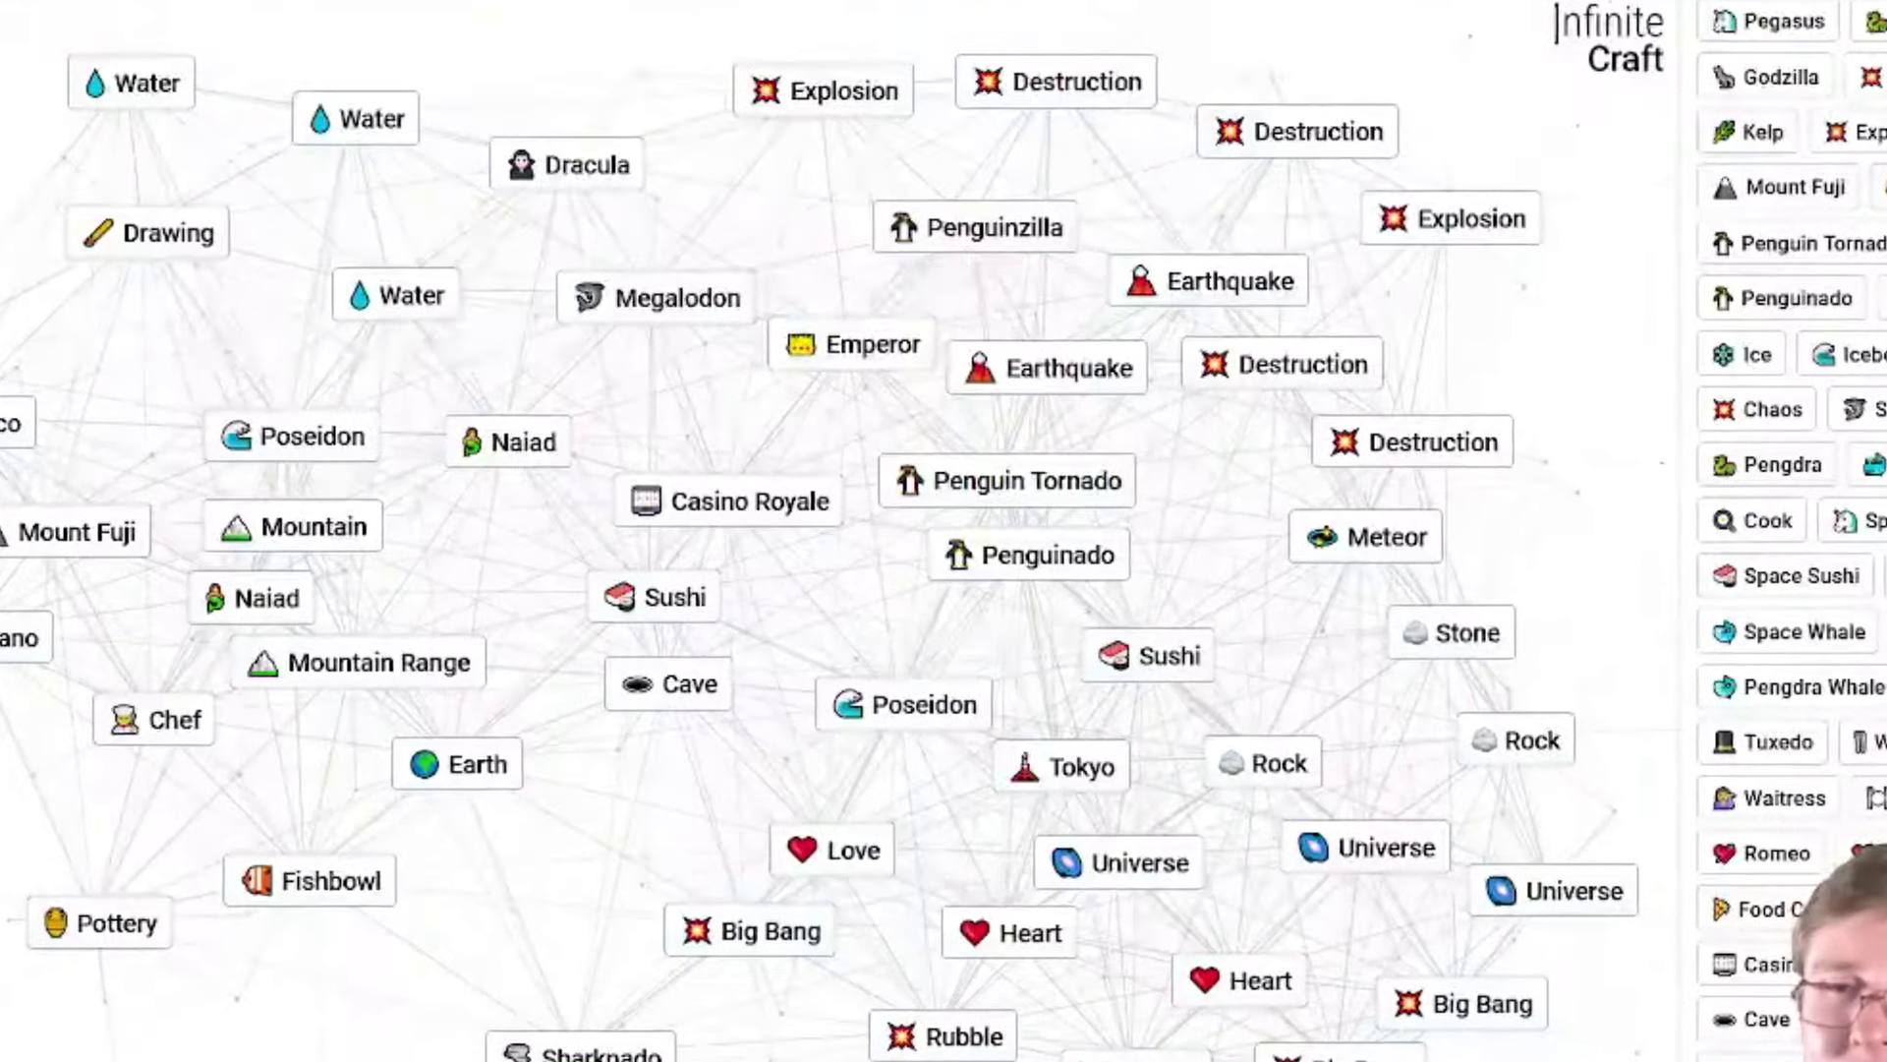
left_click_drag(1091, 903, 697, 899)
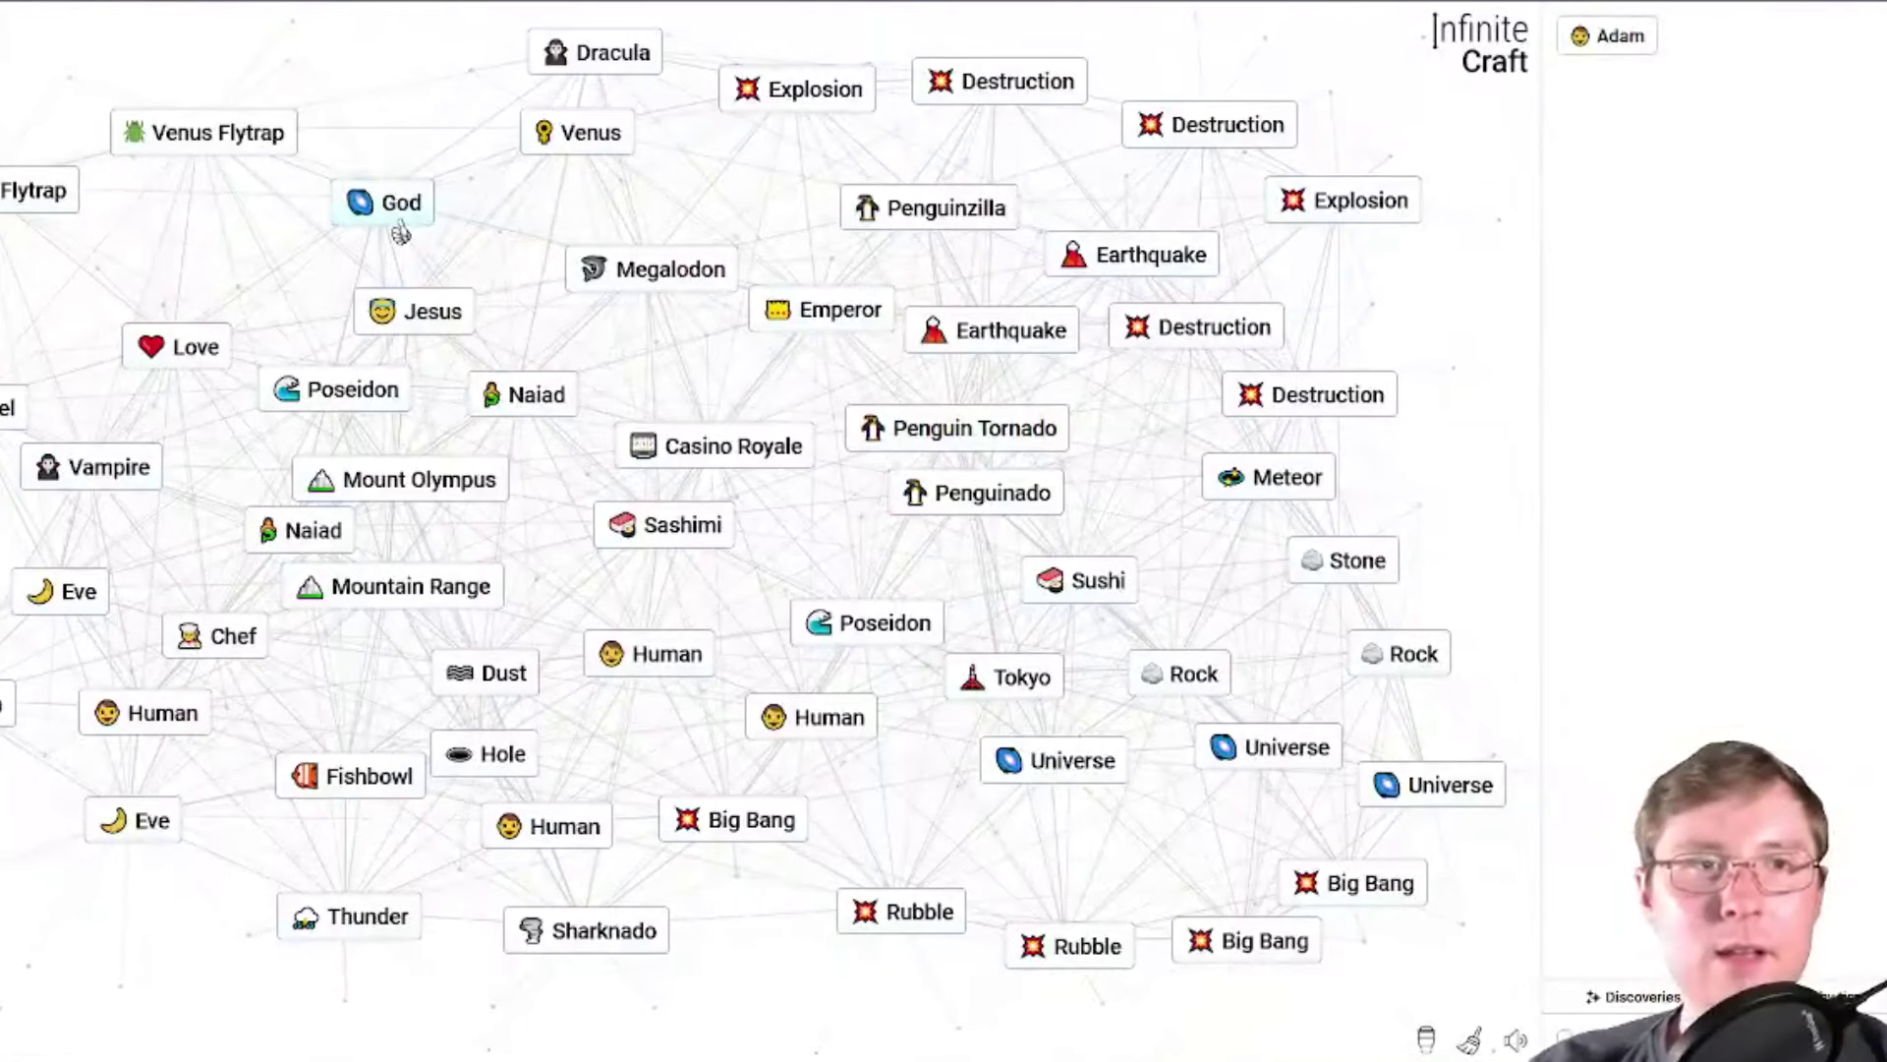
Use God, merge Penguin Tornado with Penguinado, discard the resulting Penguin, and move Dracula.
mouse_move(1718, 277)
left_mouse_down()
mouse_move(138, 487)
mouse_move(119, 460)
mouse_move(201, 358)
mouse_move(1663, 247)
left_mouse_up()
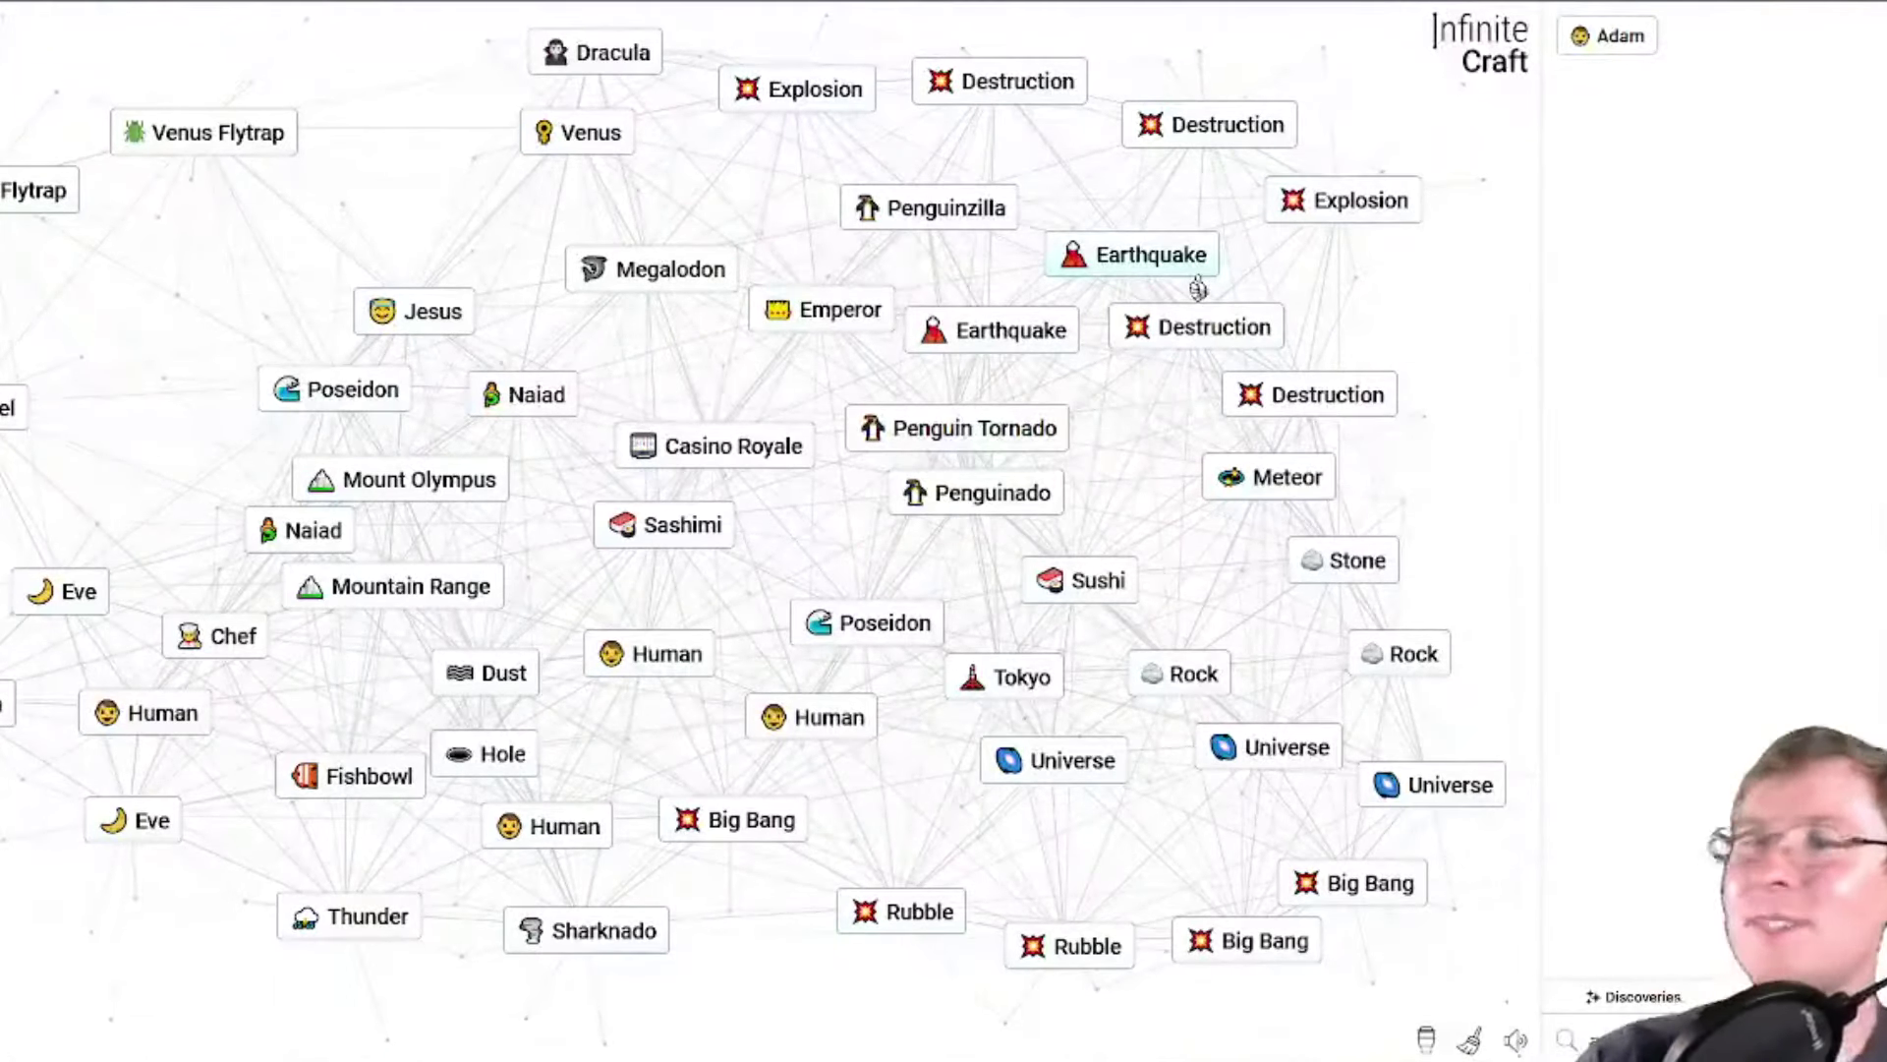
mouse_move(1028, 423)
left_mouse_down()
mouse_move(1058, 502)
mouse_move(1297, 491)
mouse_move(1381, 236)
left_mouse_up()
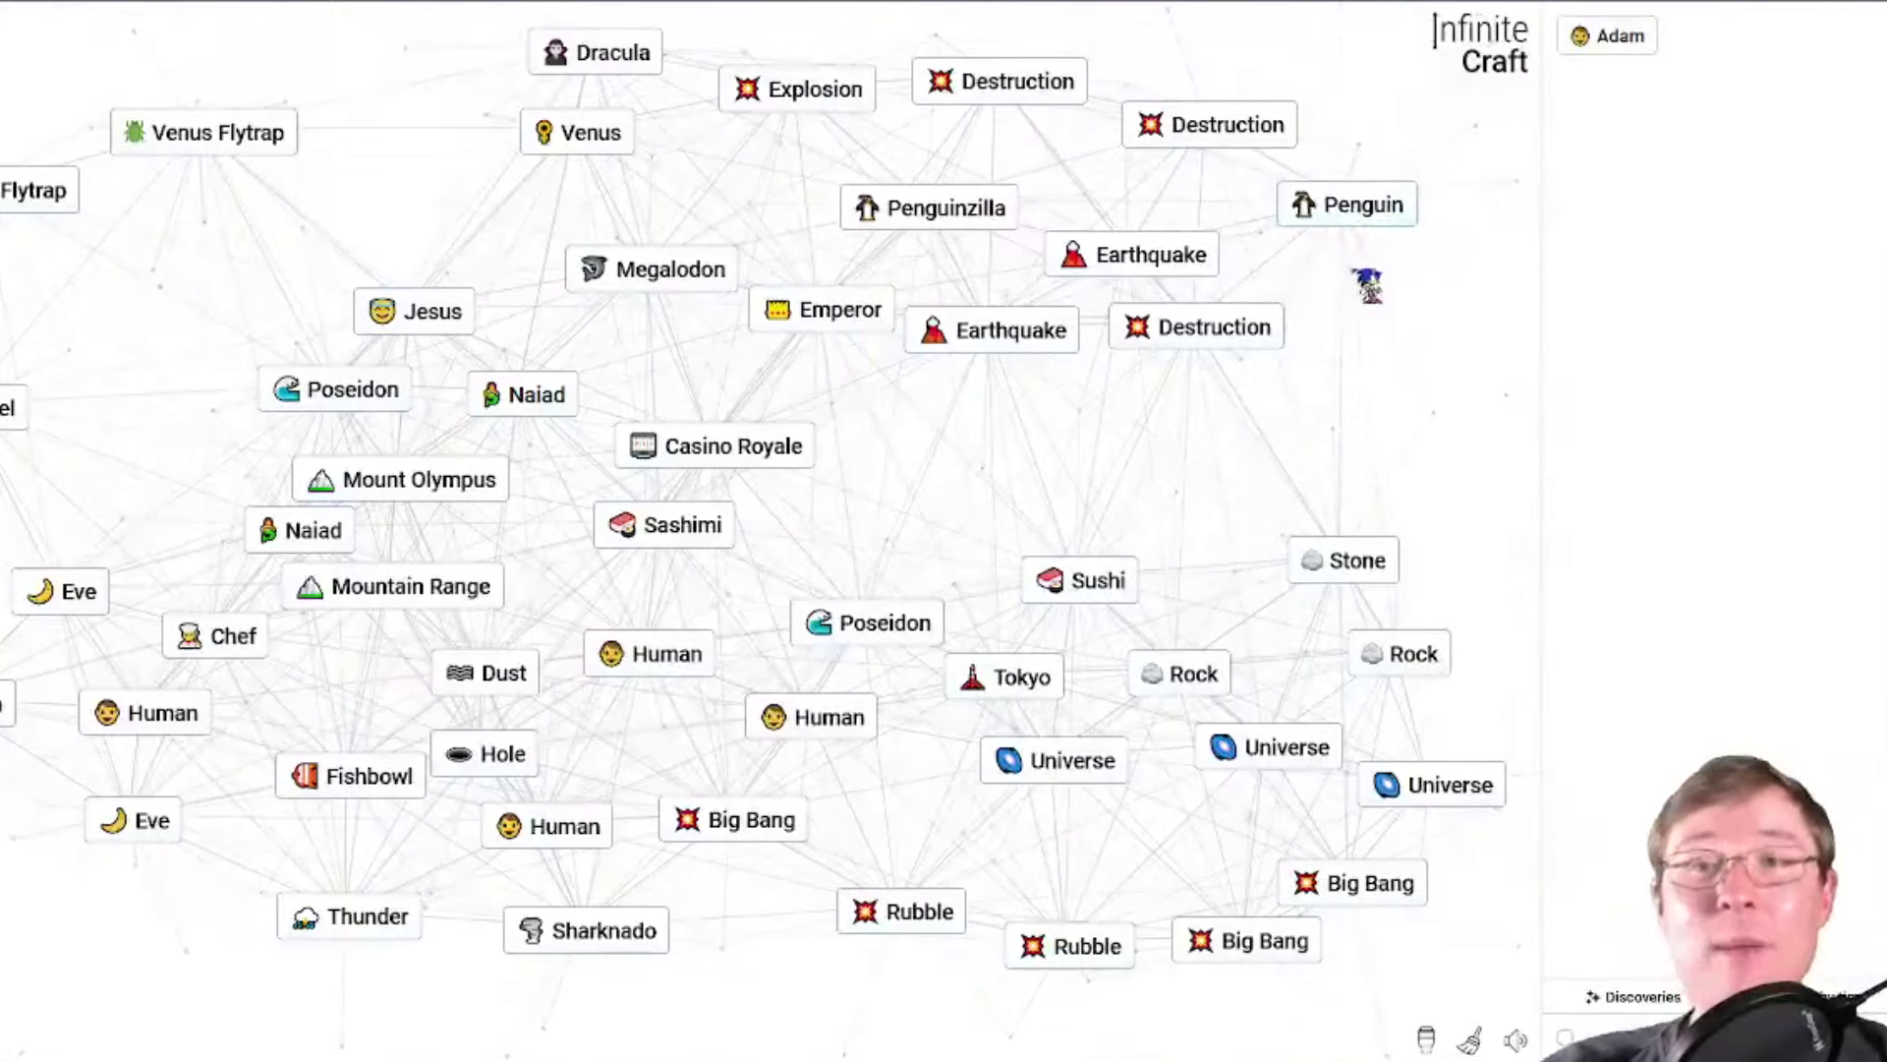
left_click_drag(1499, 225, 1662, 280)
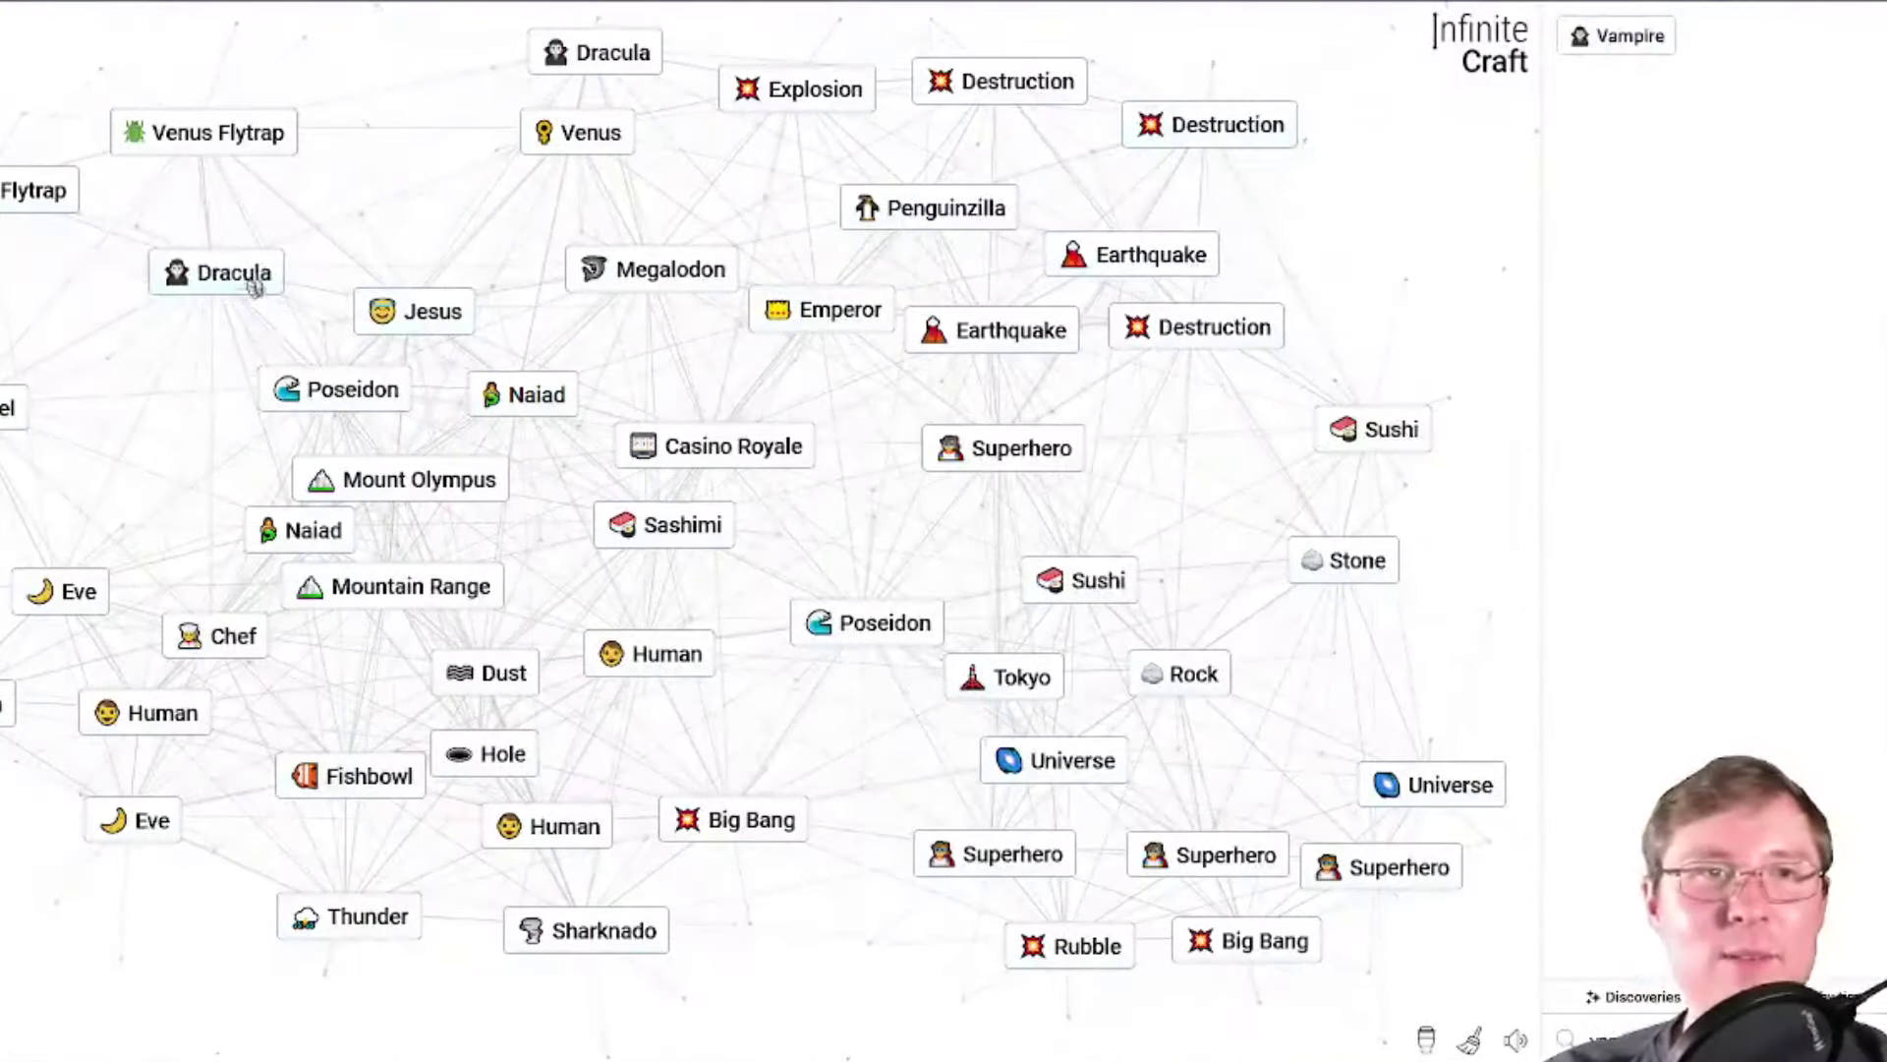
mouse_move(249, 285)
left_mouse_down()
mouse_move(217, 293)
mouse_move(214, 339)
left_mouse_up()
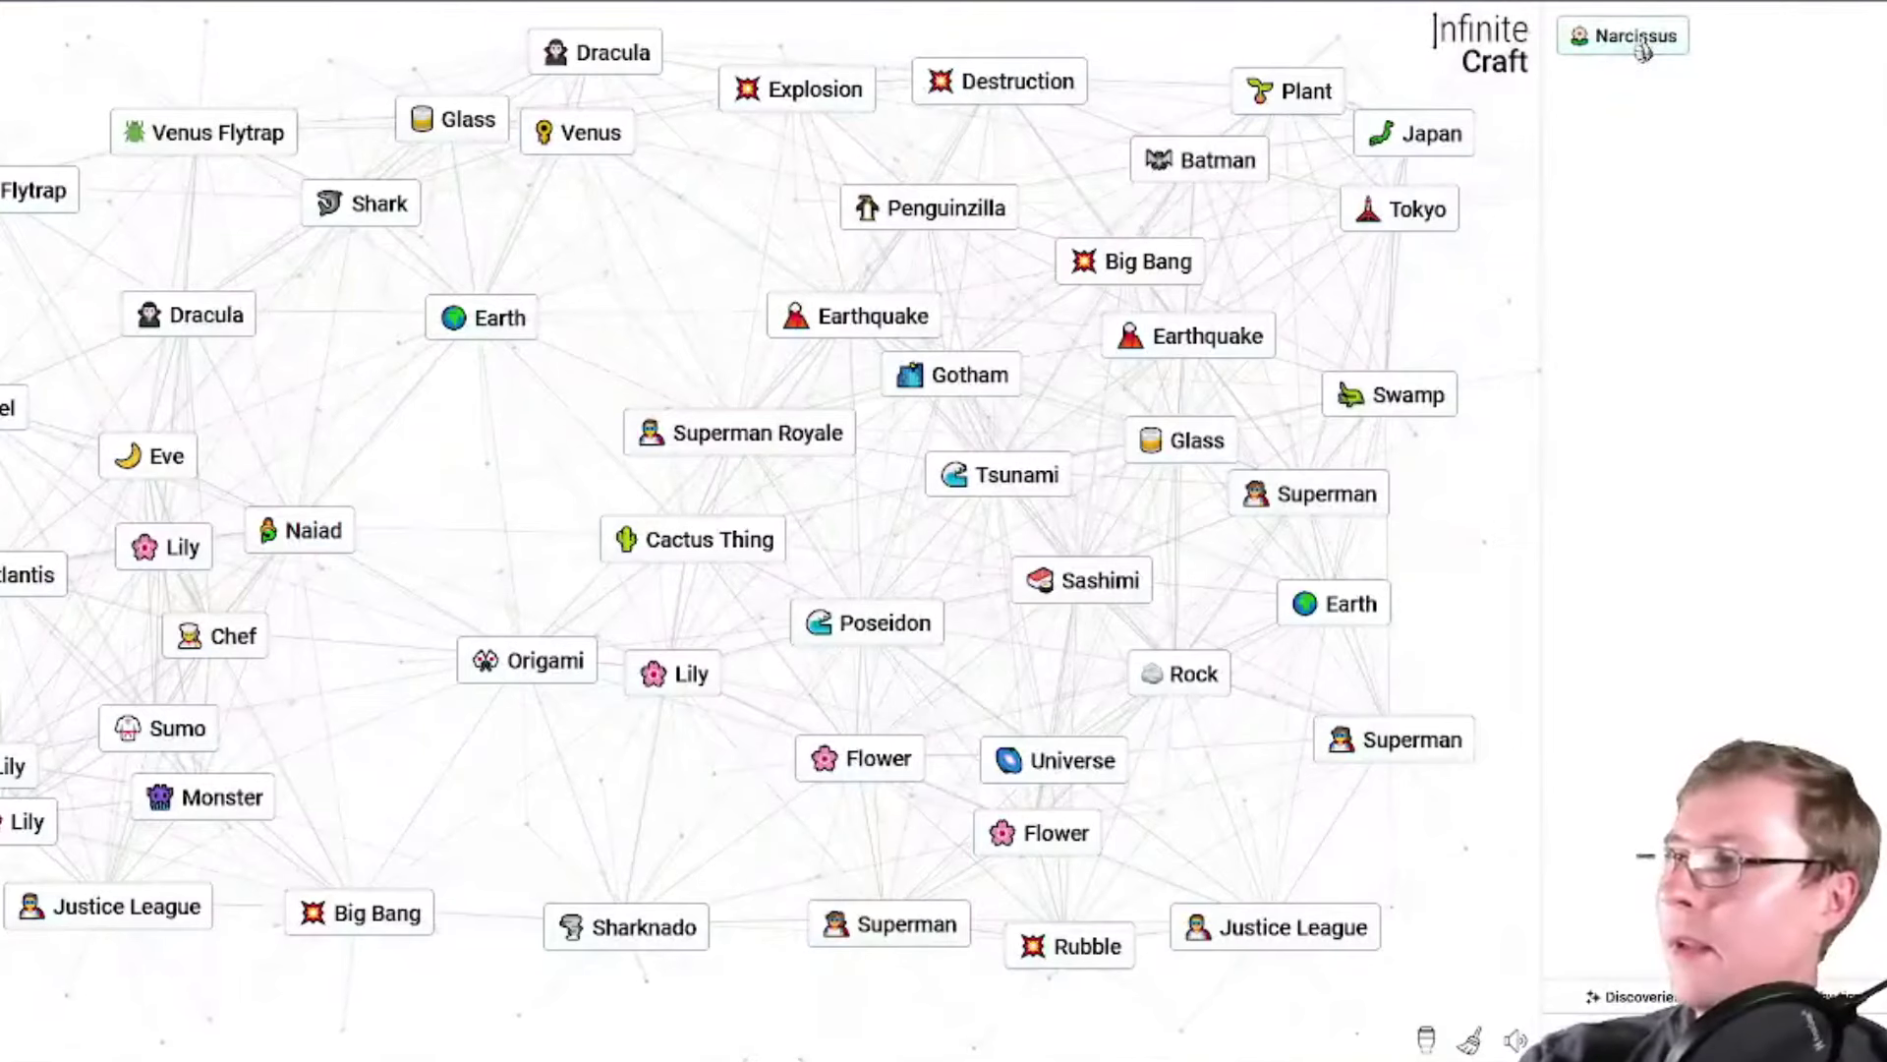
Drop Narcissus onto Japan for Anime and Dragon Ball onto Goku.
mouse_move(1636, 38)
left_mouse_down()
mouse_move(1430, 134)
mouse_move(694, 240)
left_mouse_up()
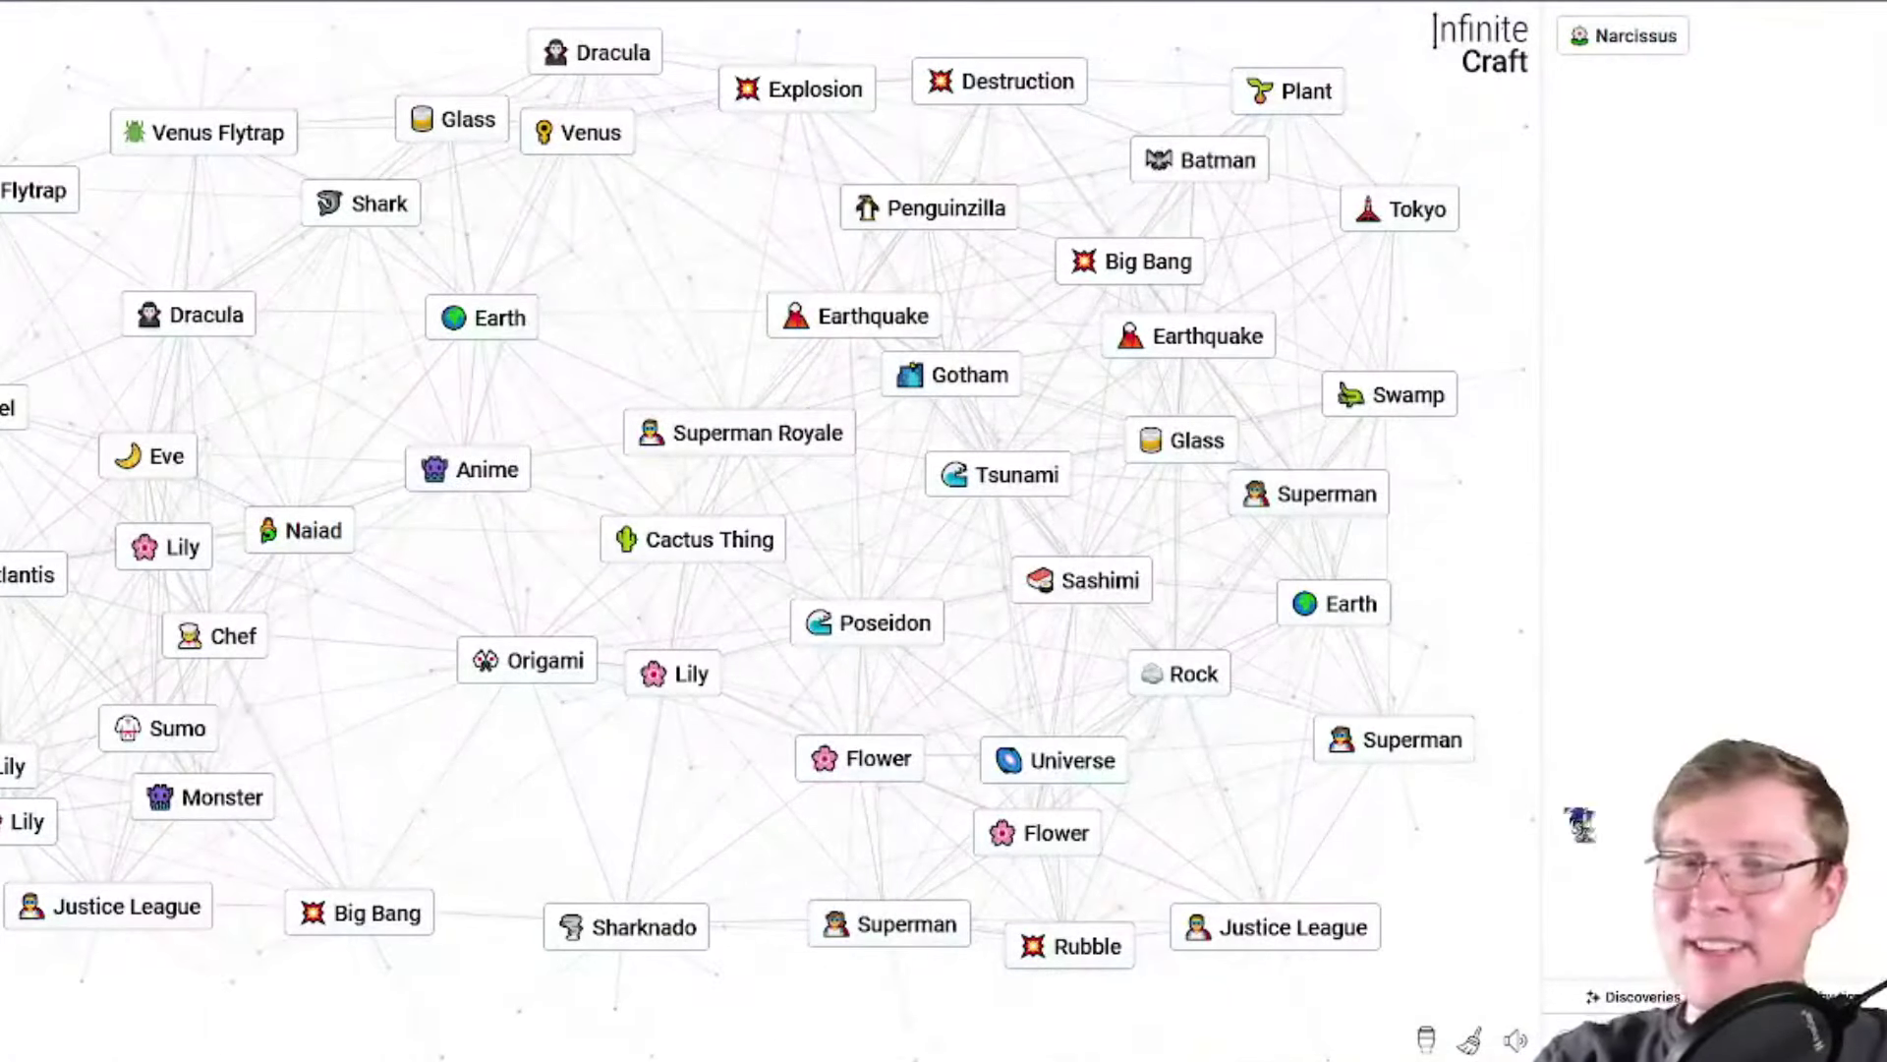
scroll(1711, 516, "down", 10)
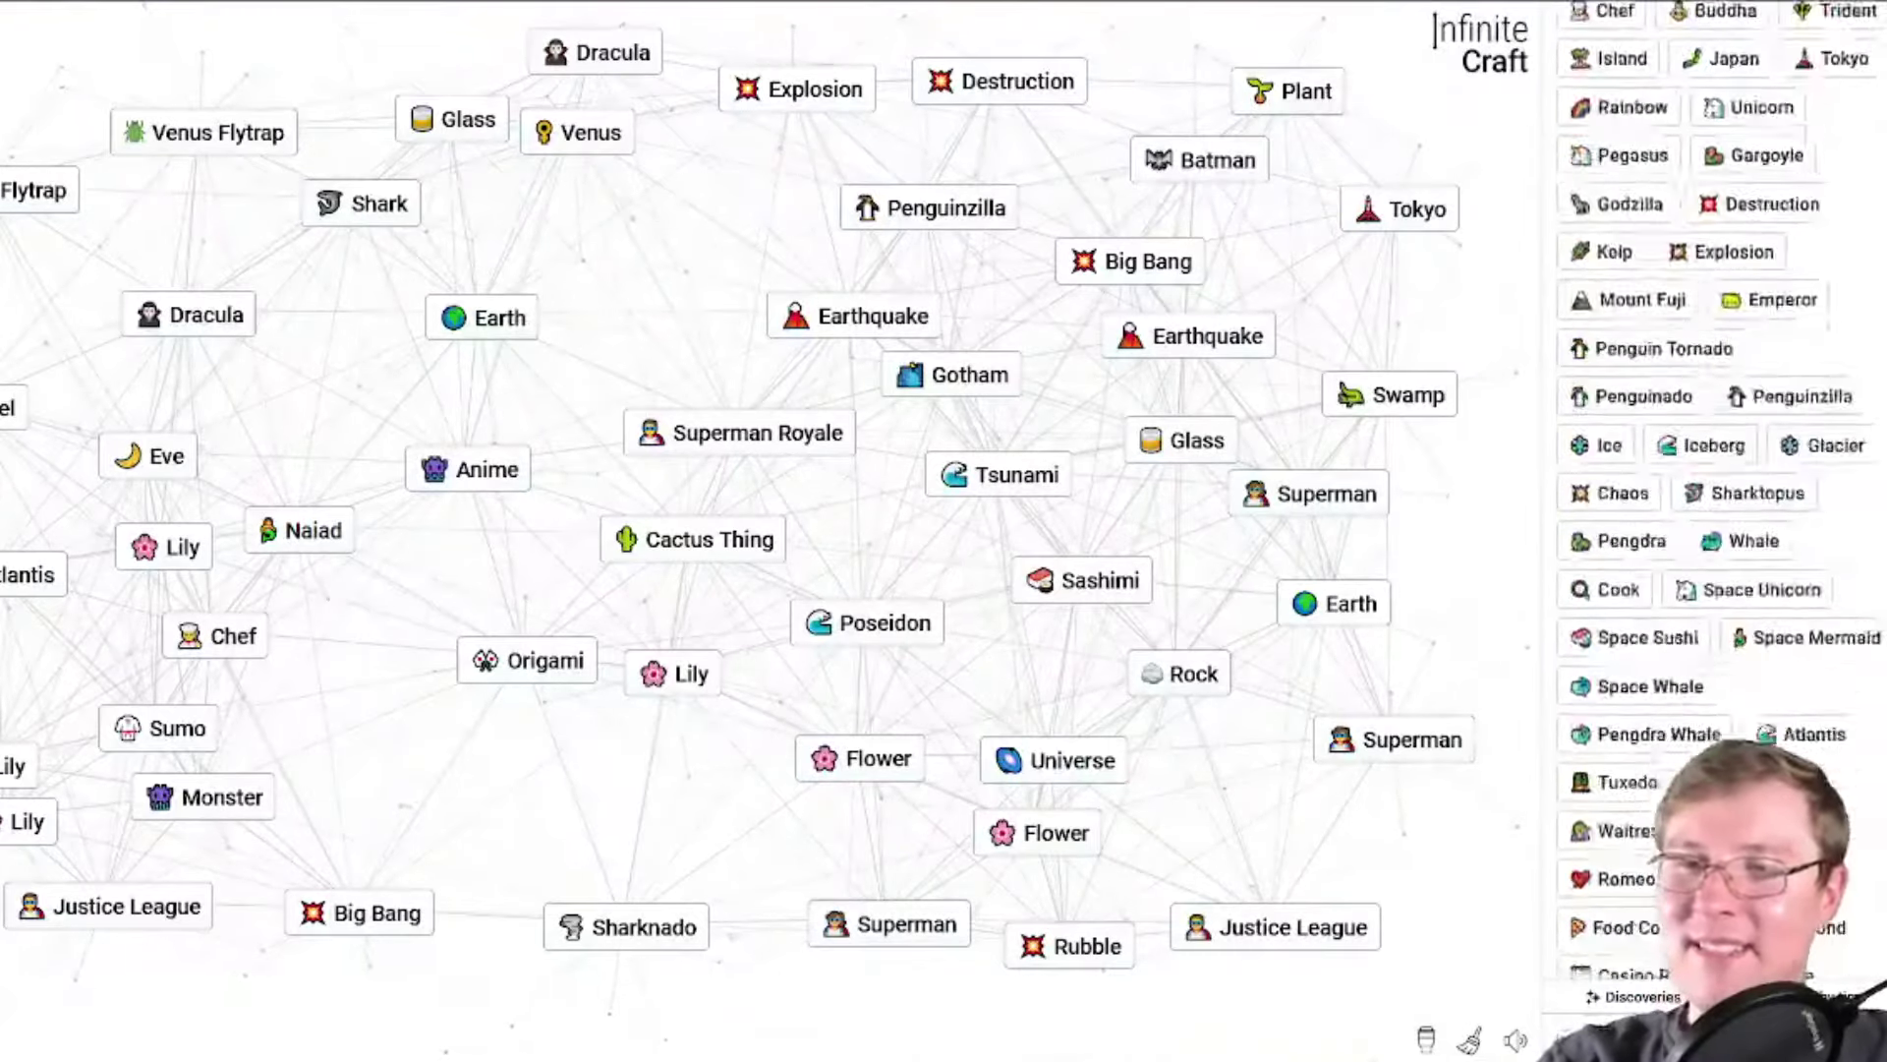
scroll(1711, 517, "down", 10)
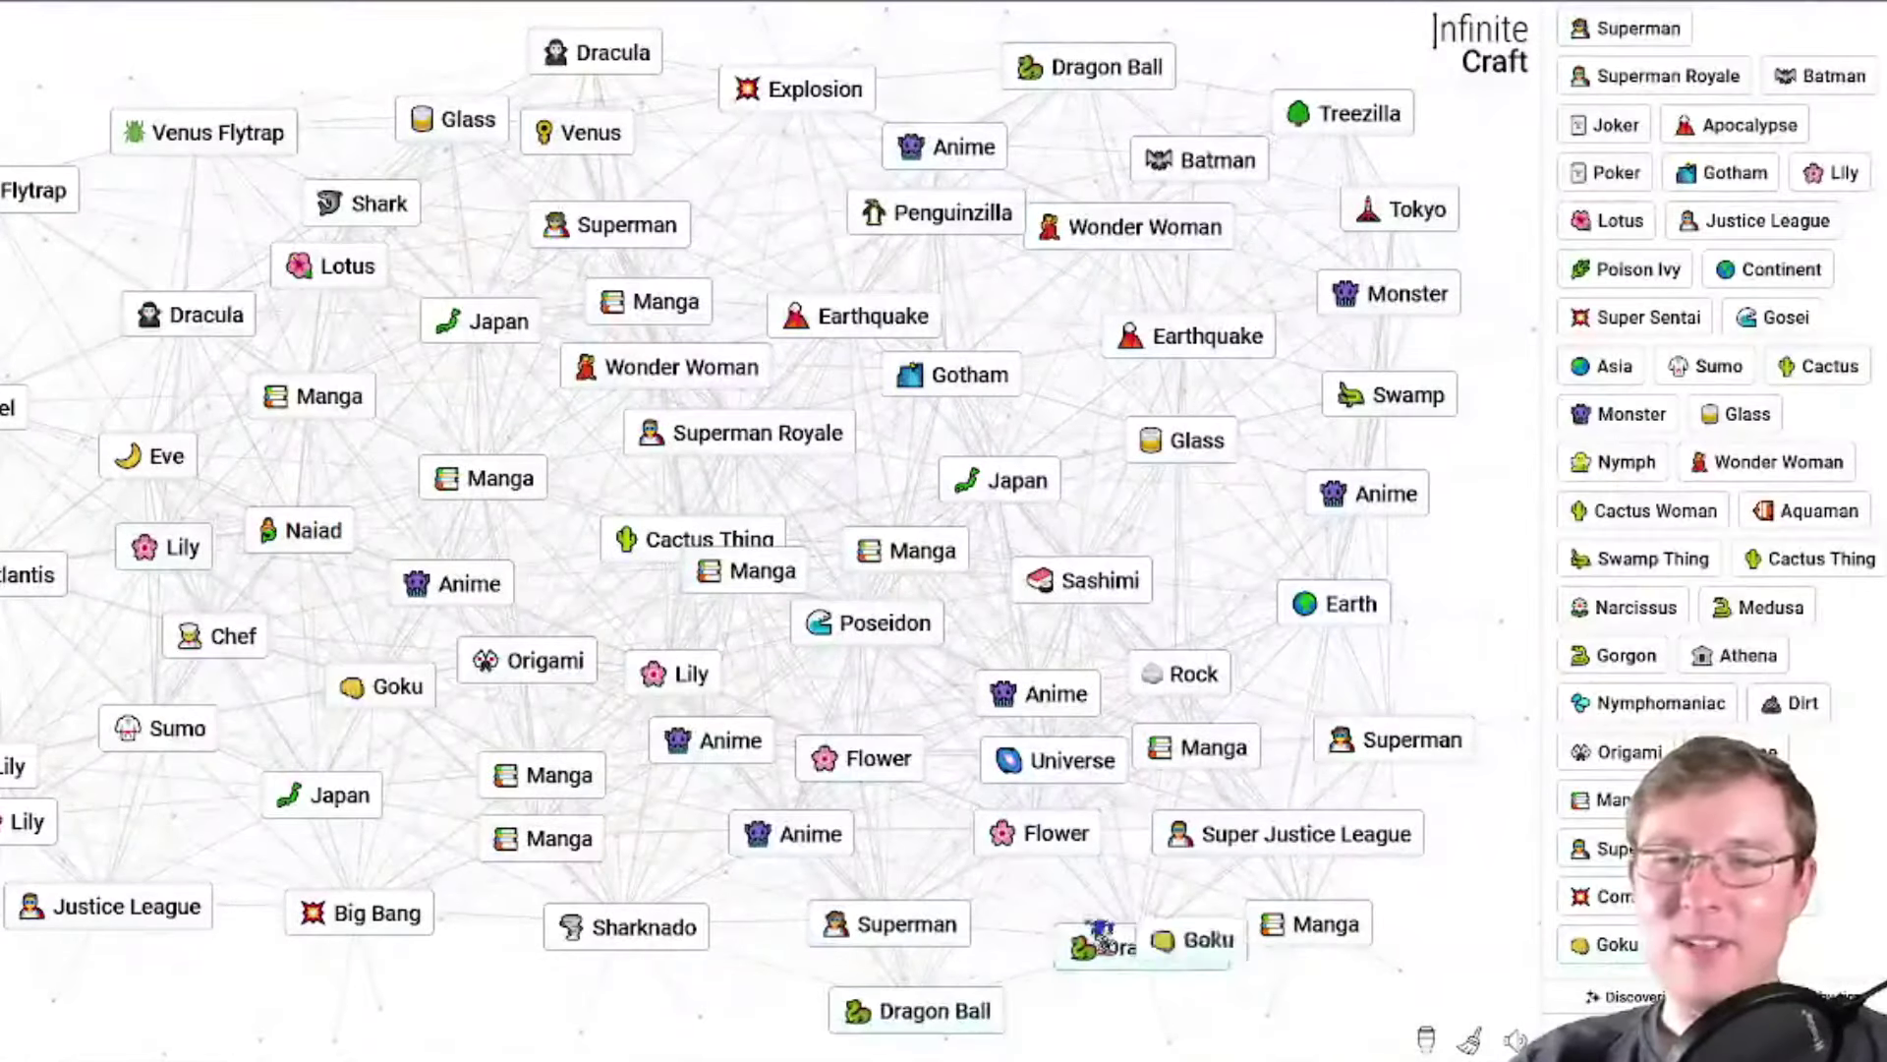
mouse_move(1098, 932)
left_mouse_down()
mouse_move(1157, 933)
mouse_move(306, 106)
left_mouse_up()
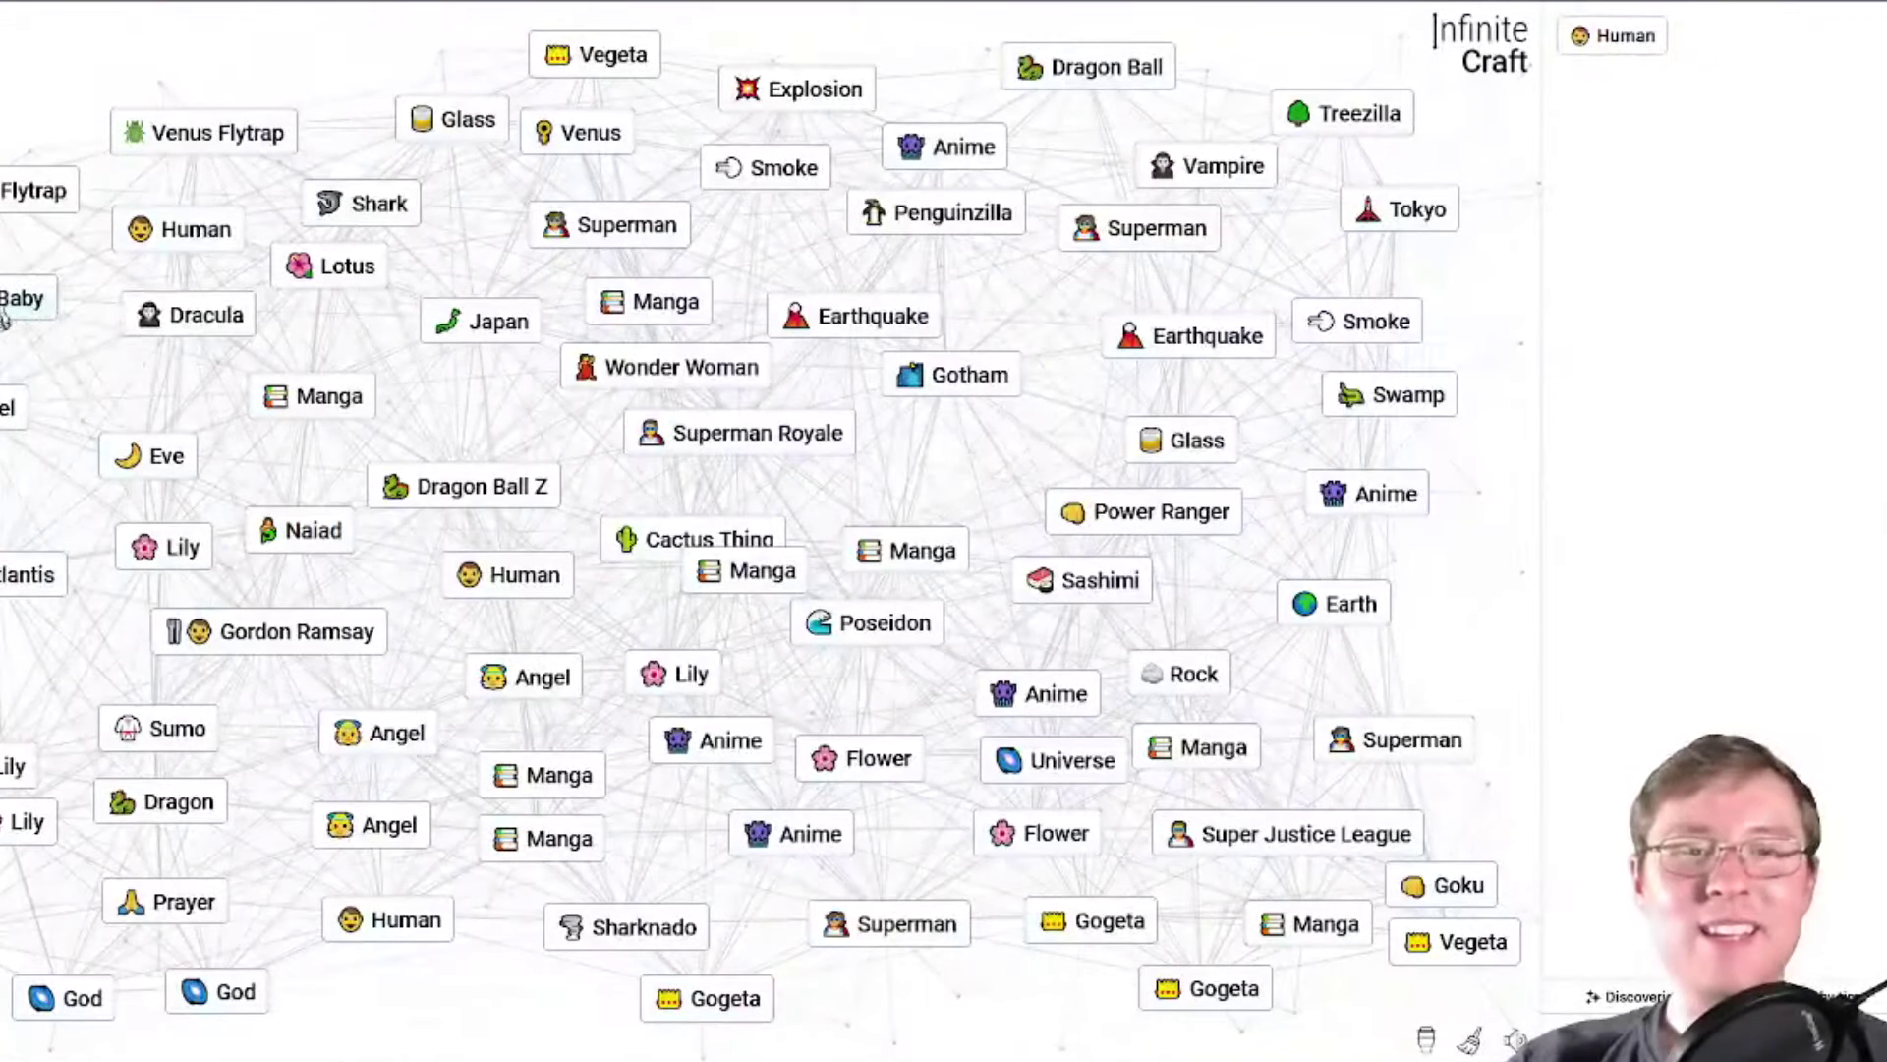
Drop Baby on Gogeta for Gogeta Jr., then move Human below Gordon Ramsay.
mouse_move(5, 316)
left_mouse_down()
mouse_move(769, 1015)
mouse_move(797, 998)
left_mouse_up()
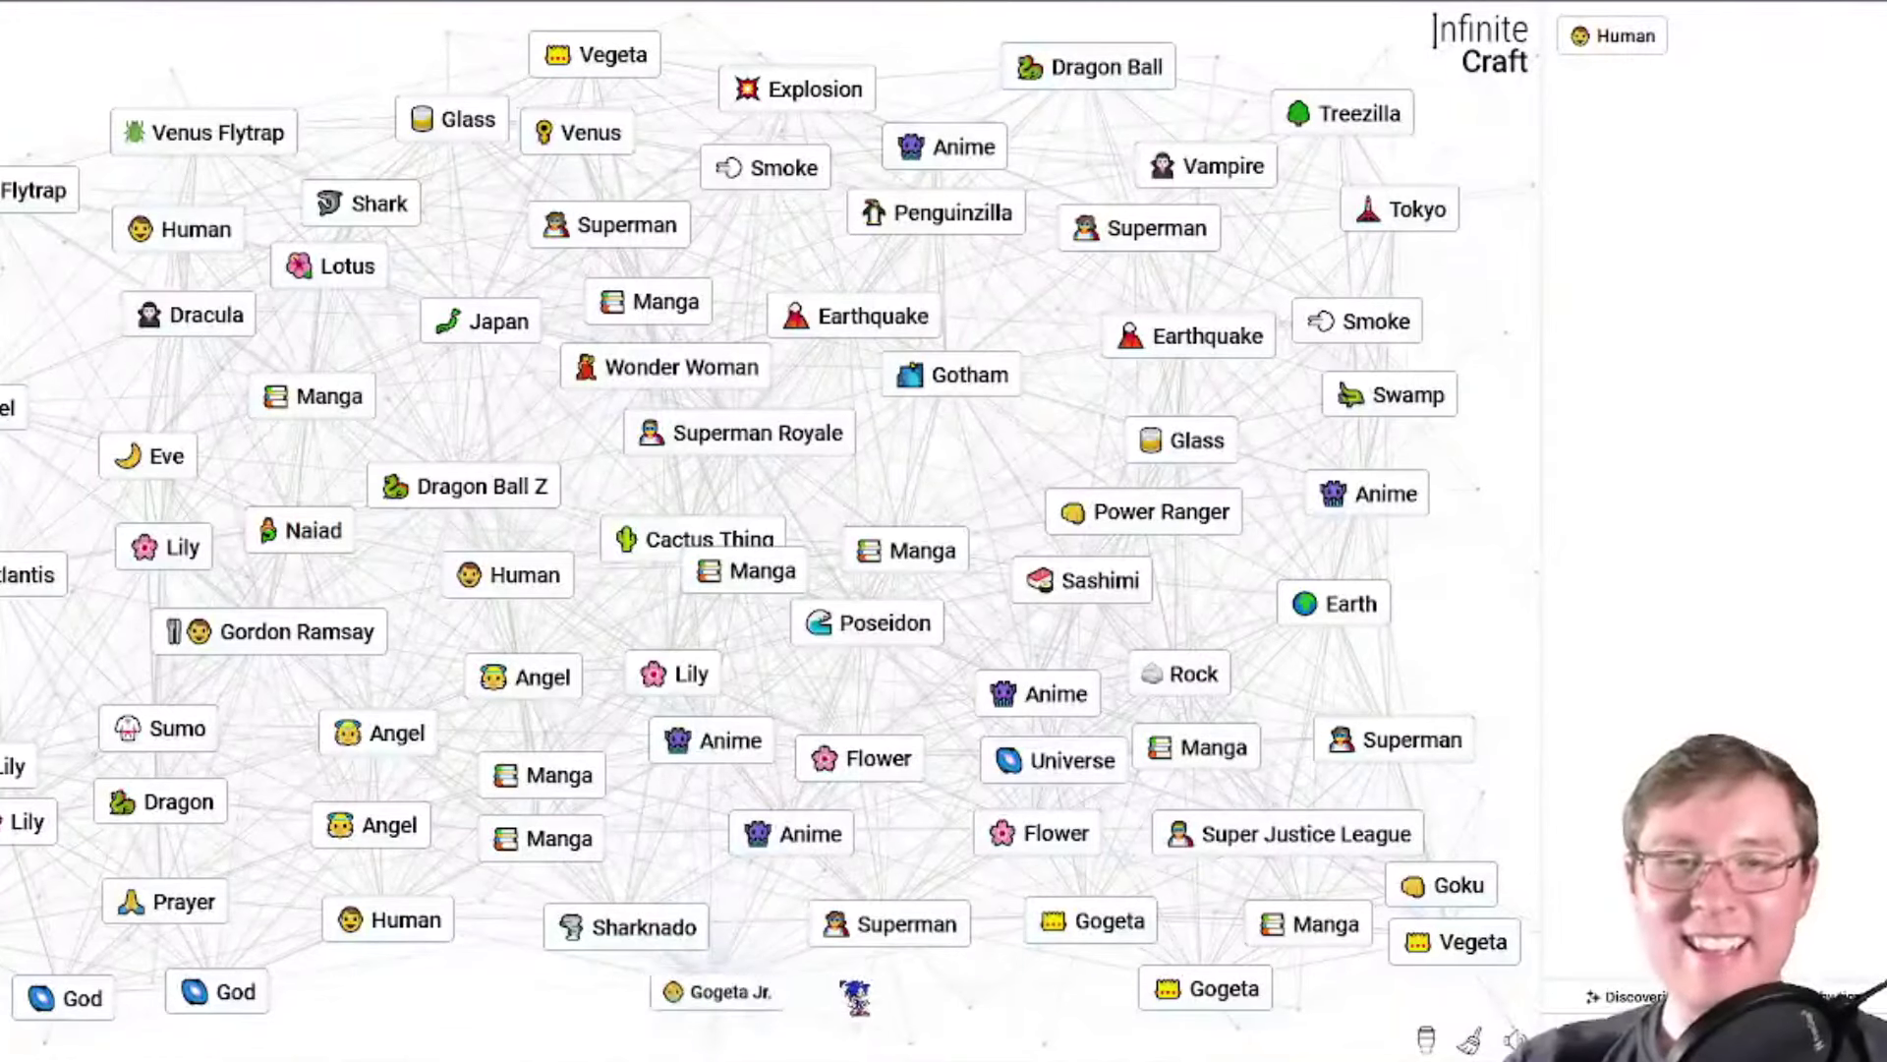
key("BackSpace")
key("BackSpace")
key("BackSpace")
type("b")
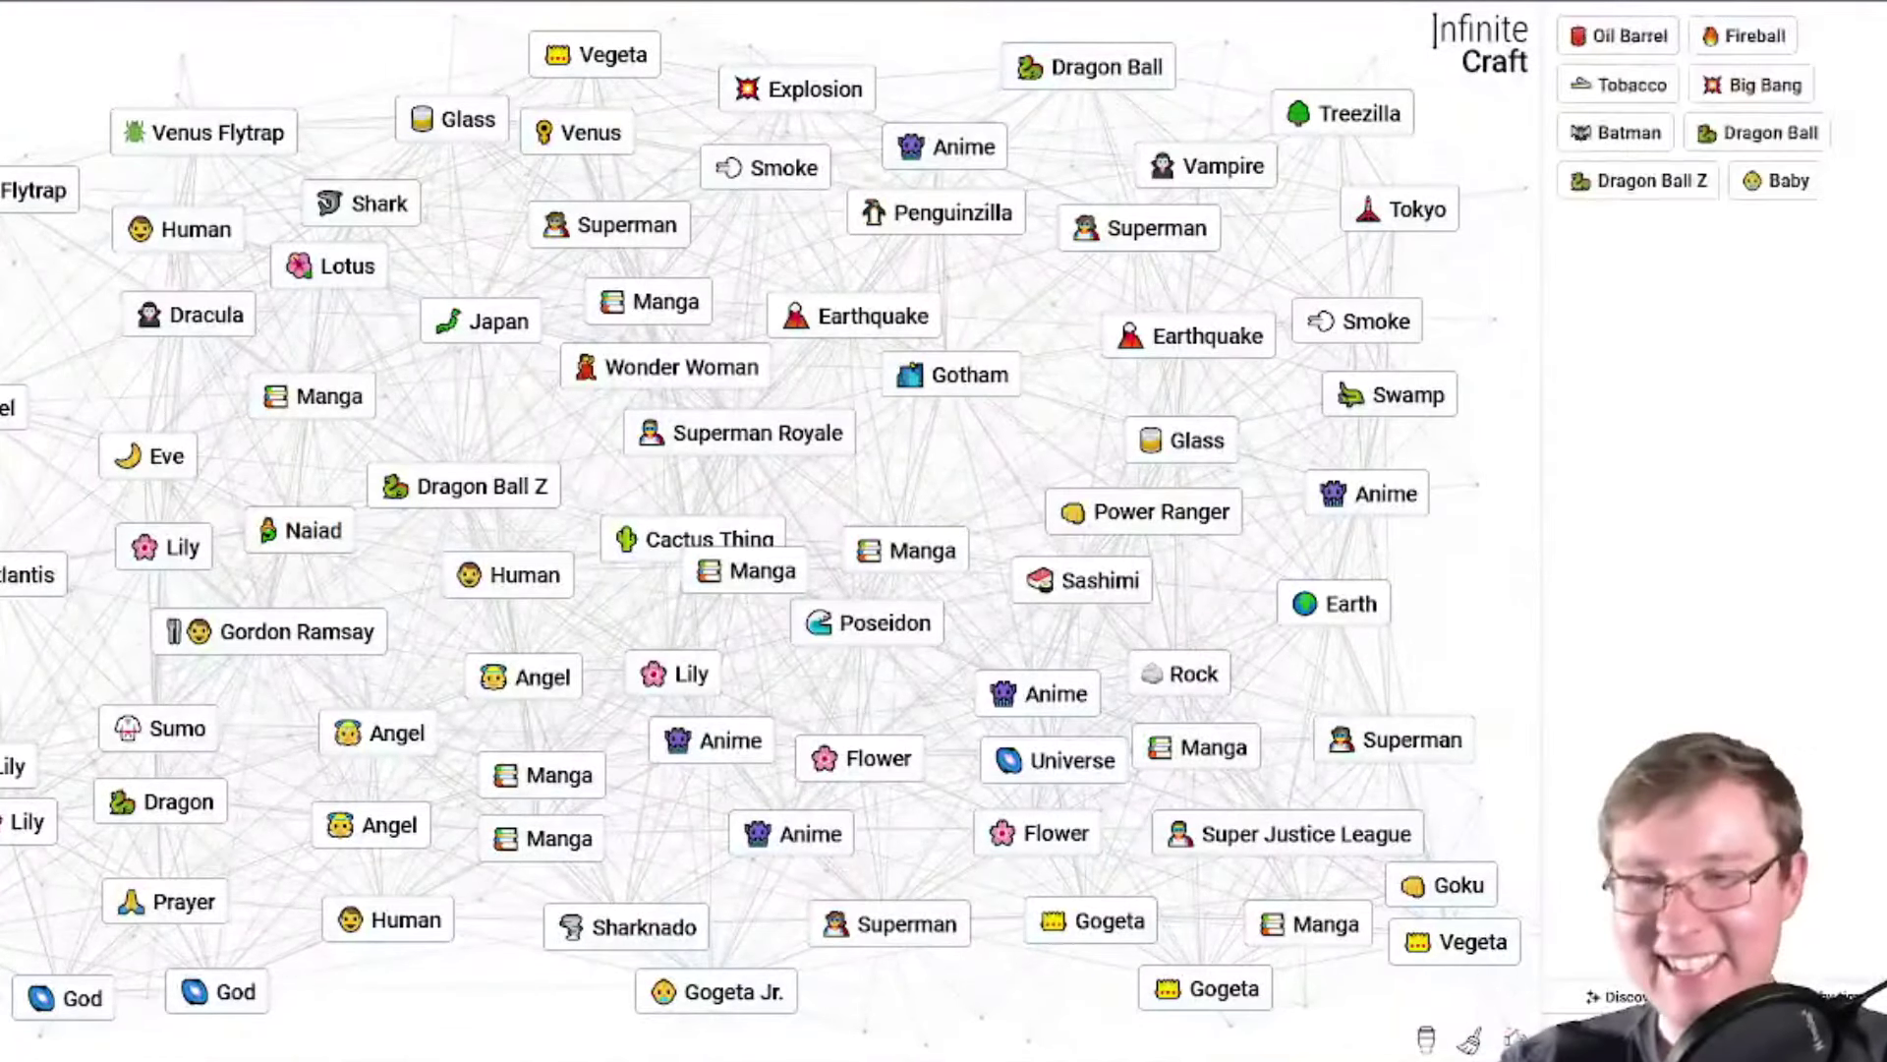
type("aby")
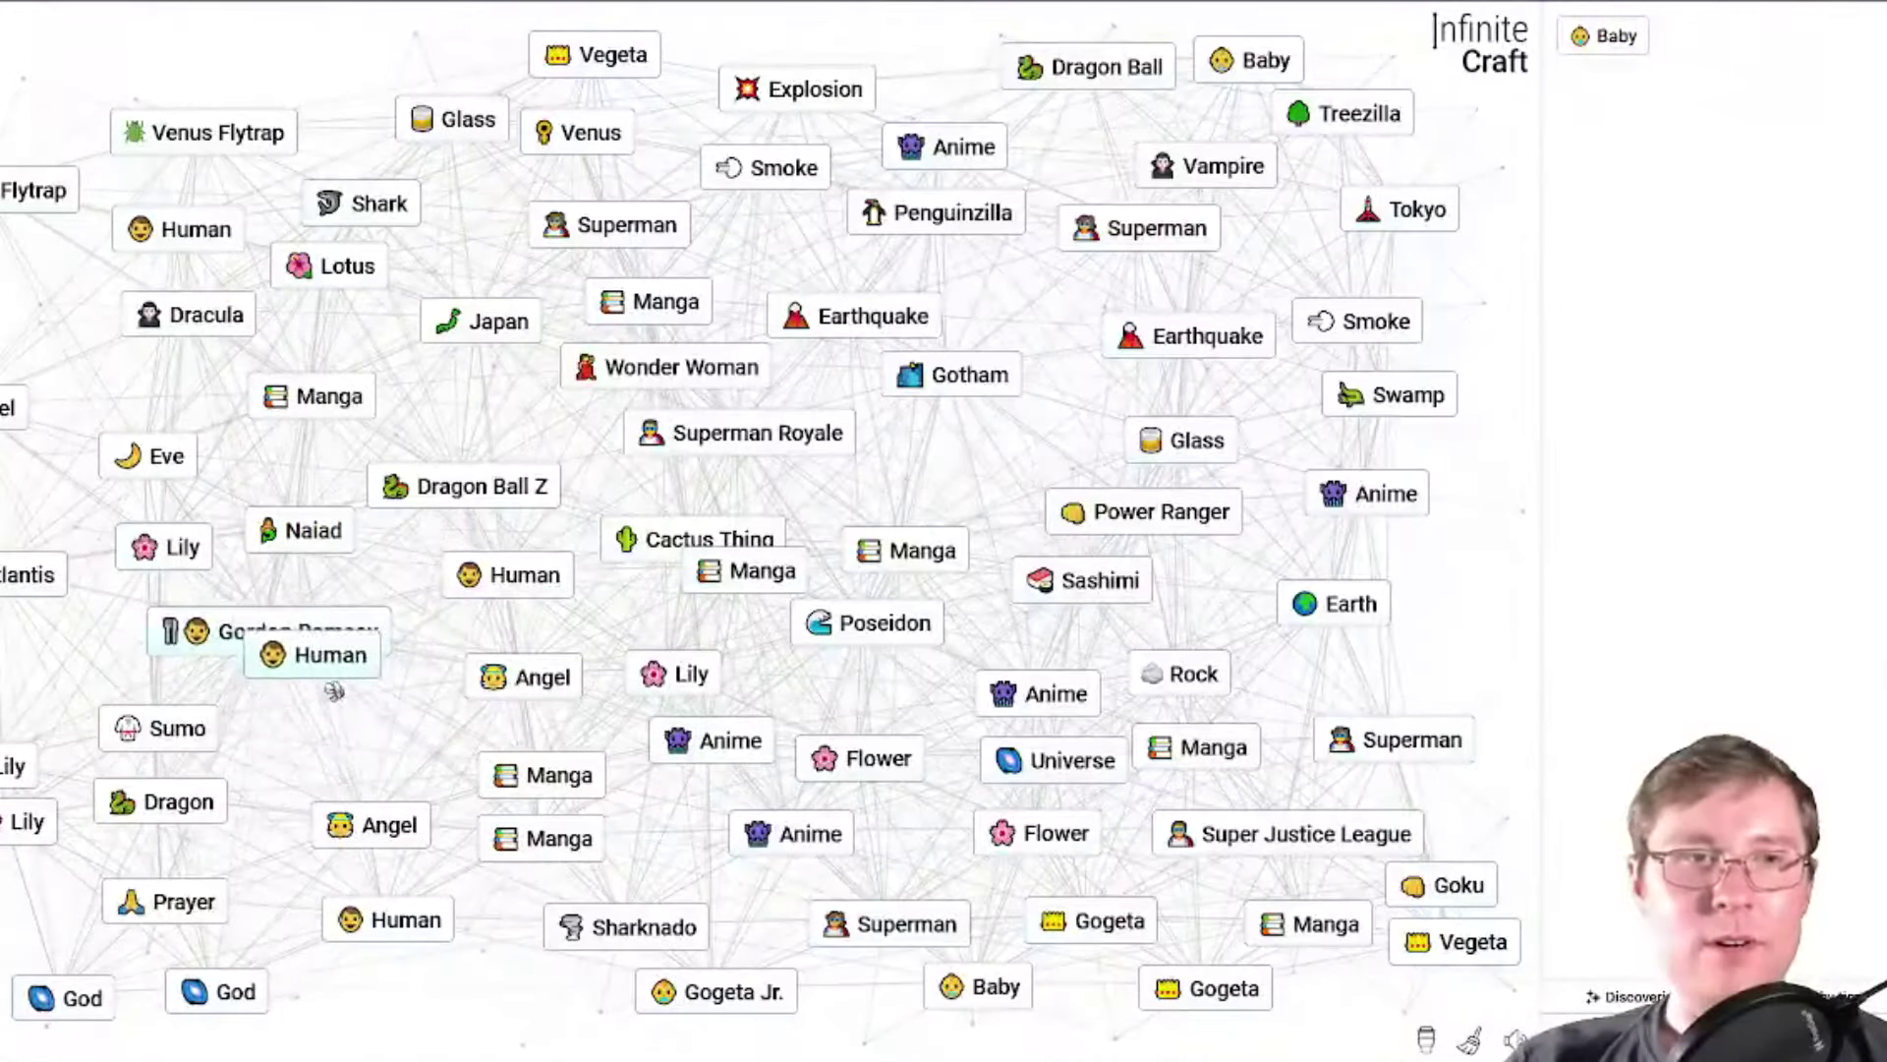
left_click_drag(316, 649, 340, 716)
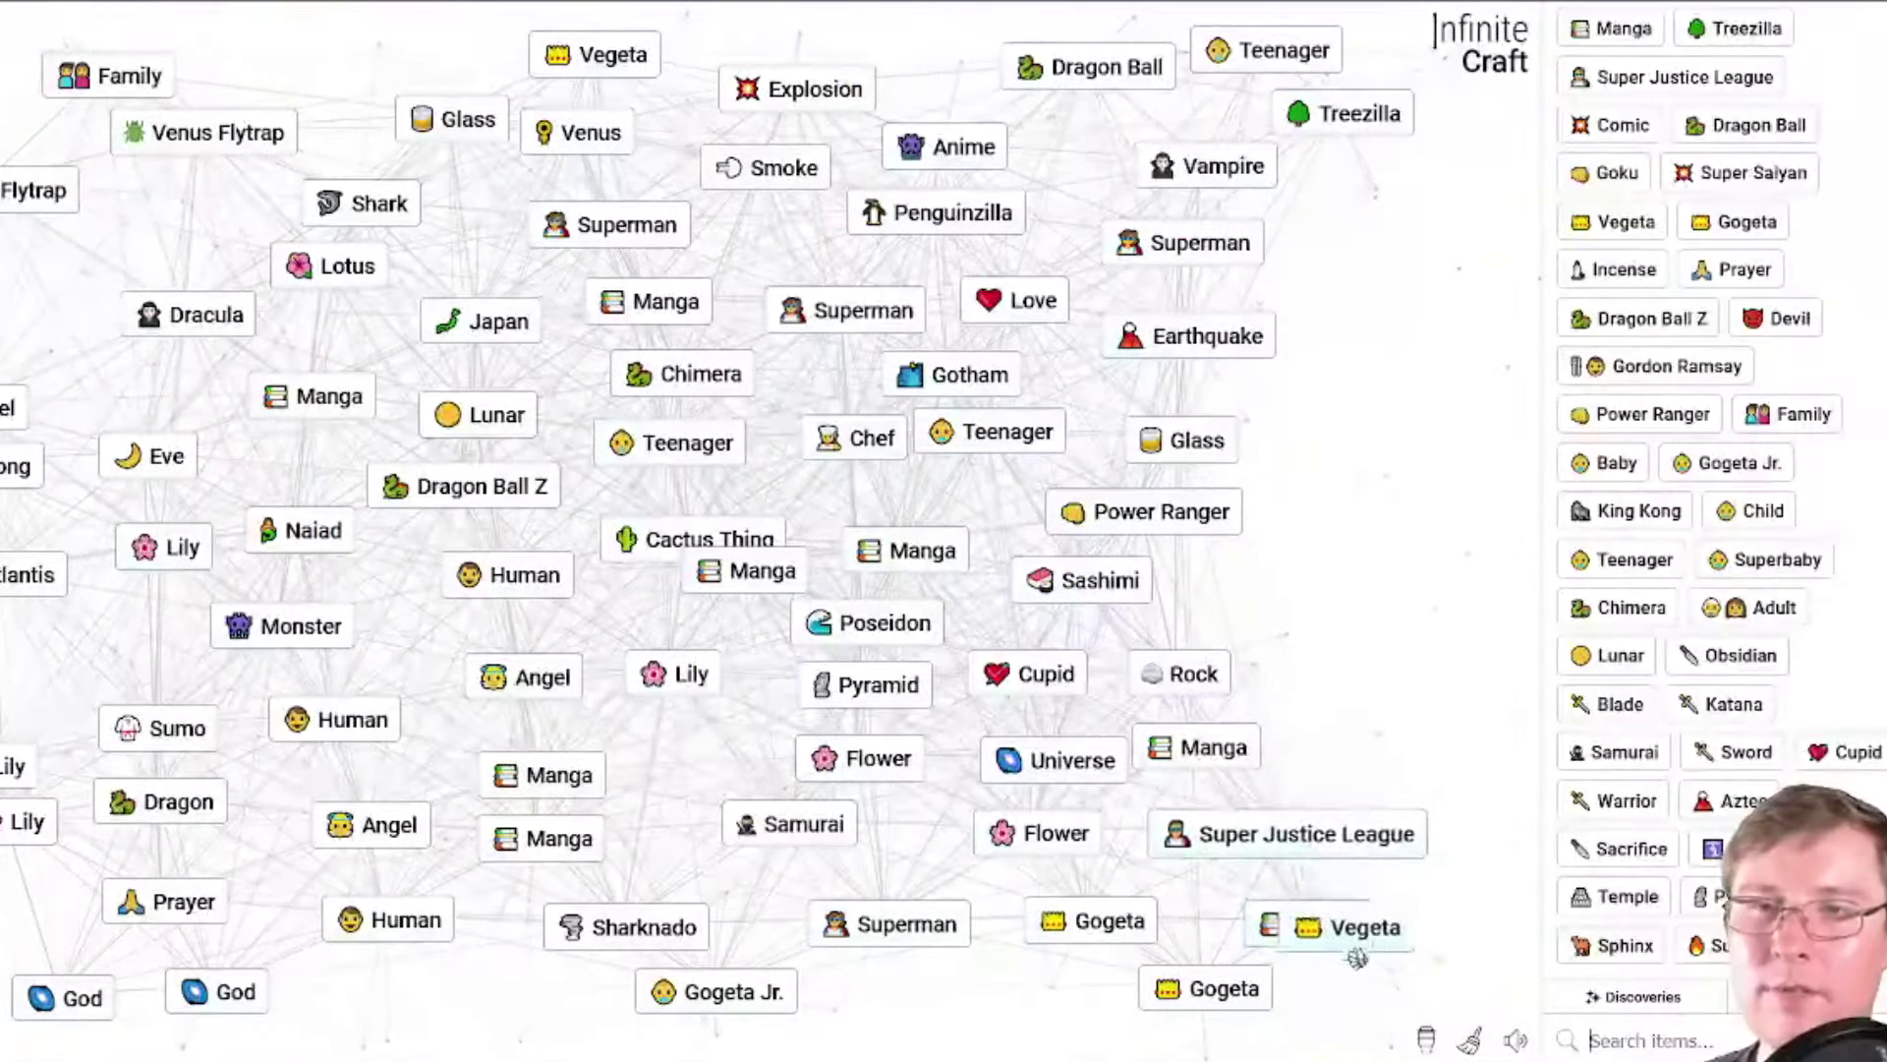
Move Gogeta down, drop Rainbow onto the upper Marriage, and add Rainbow and Gay tiles.
mouse_move(1223, 980)
left_mouse_down()
mouse_move(1340, 942)
mouse_move(1246, 999)
mouse_move(1300, 922)
mouse_move(1239, 919)
left_mouse_up()
left_click_drag(1099, 920, 1099, 961)
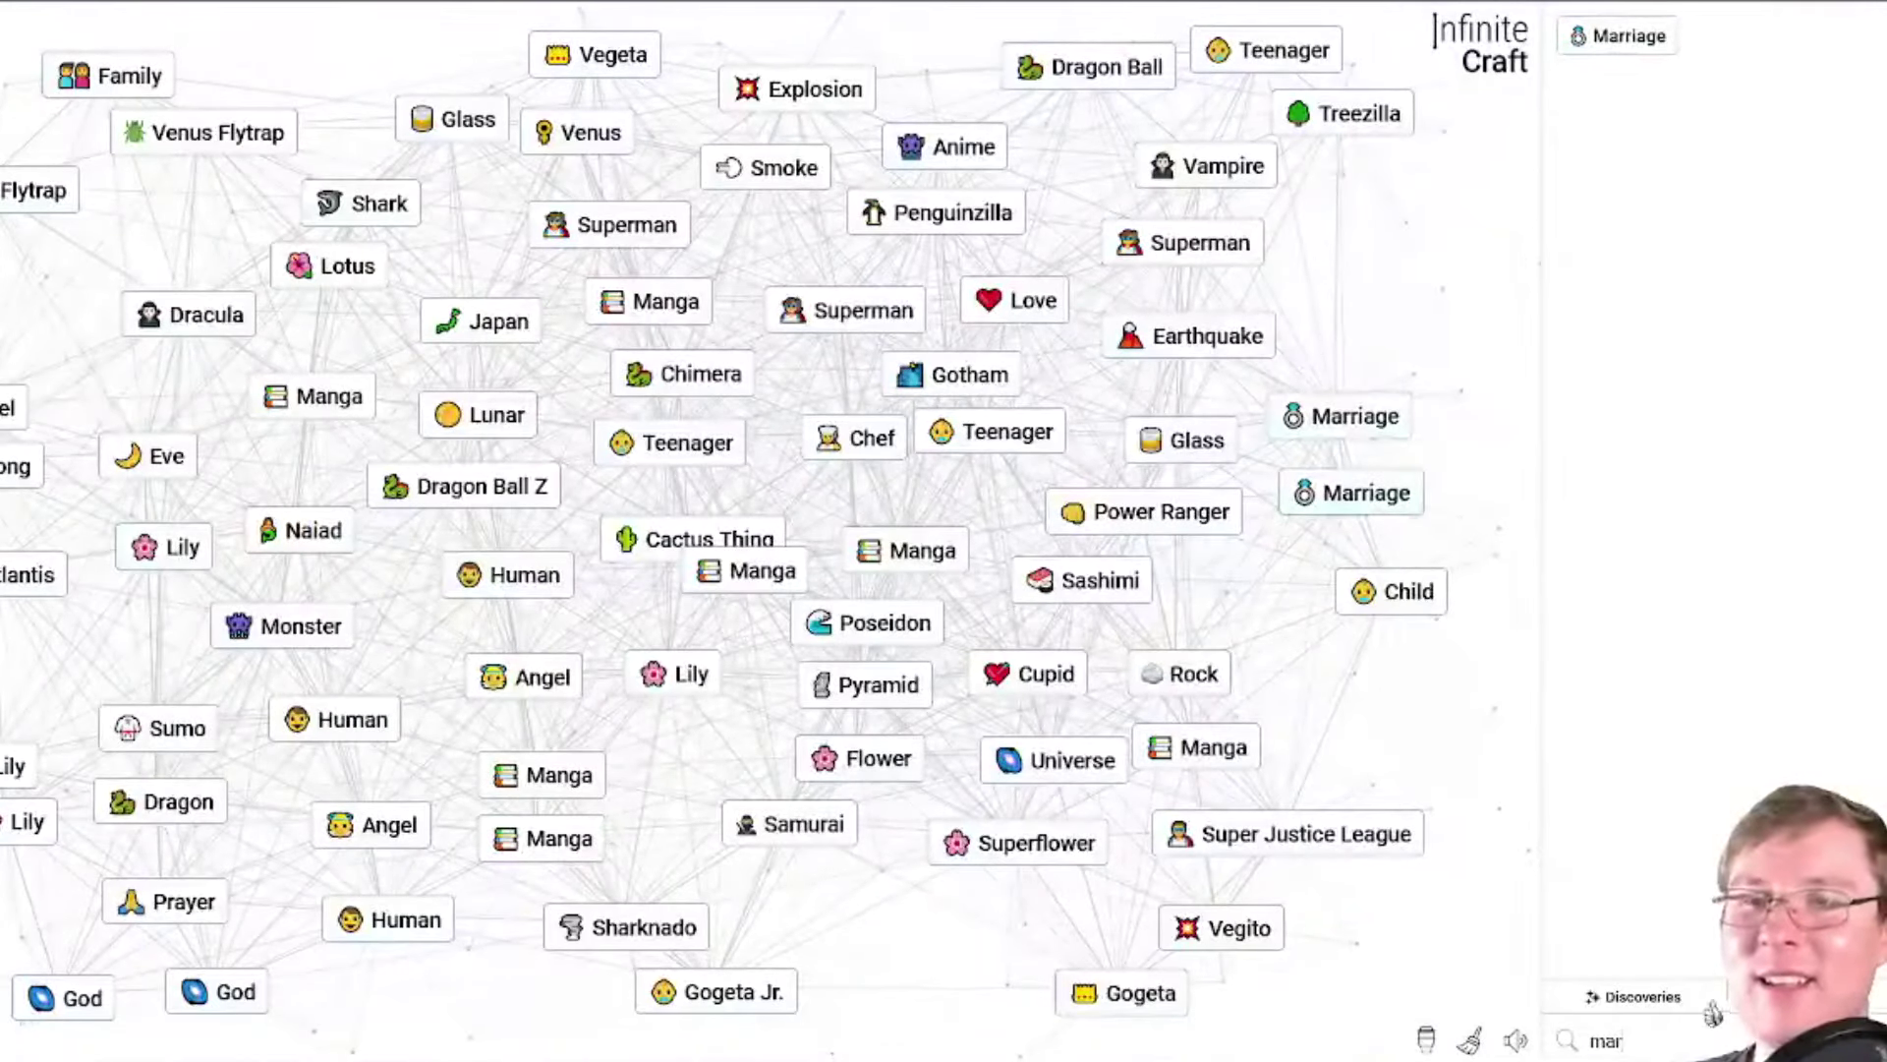
type("rainb")
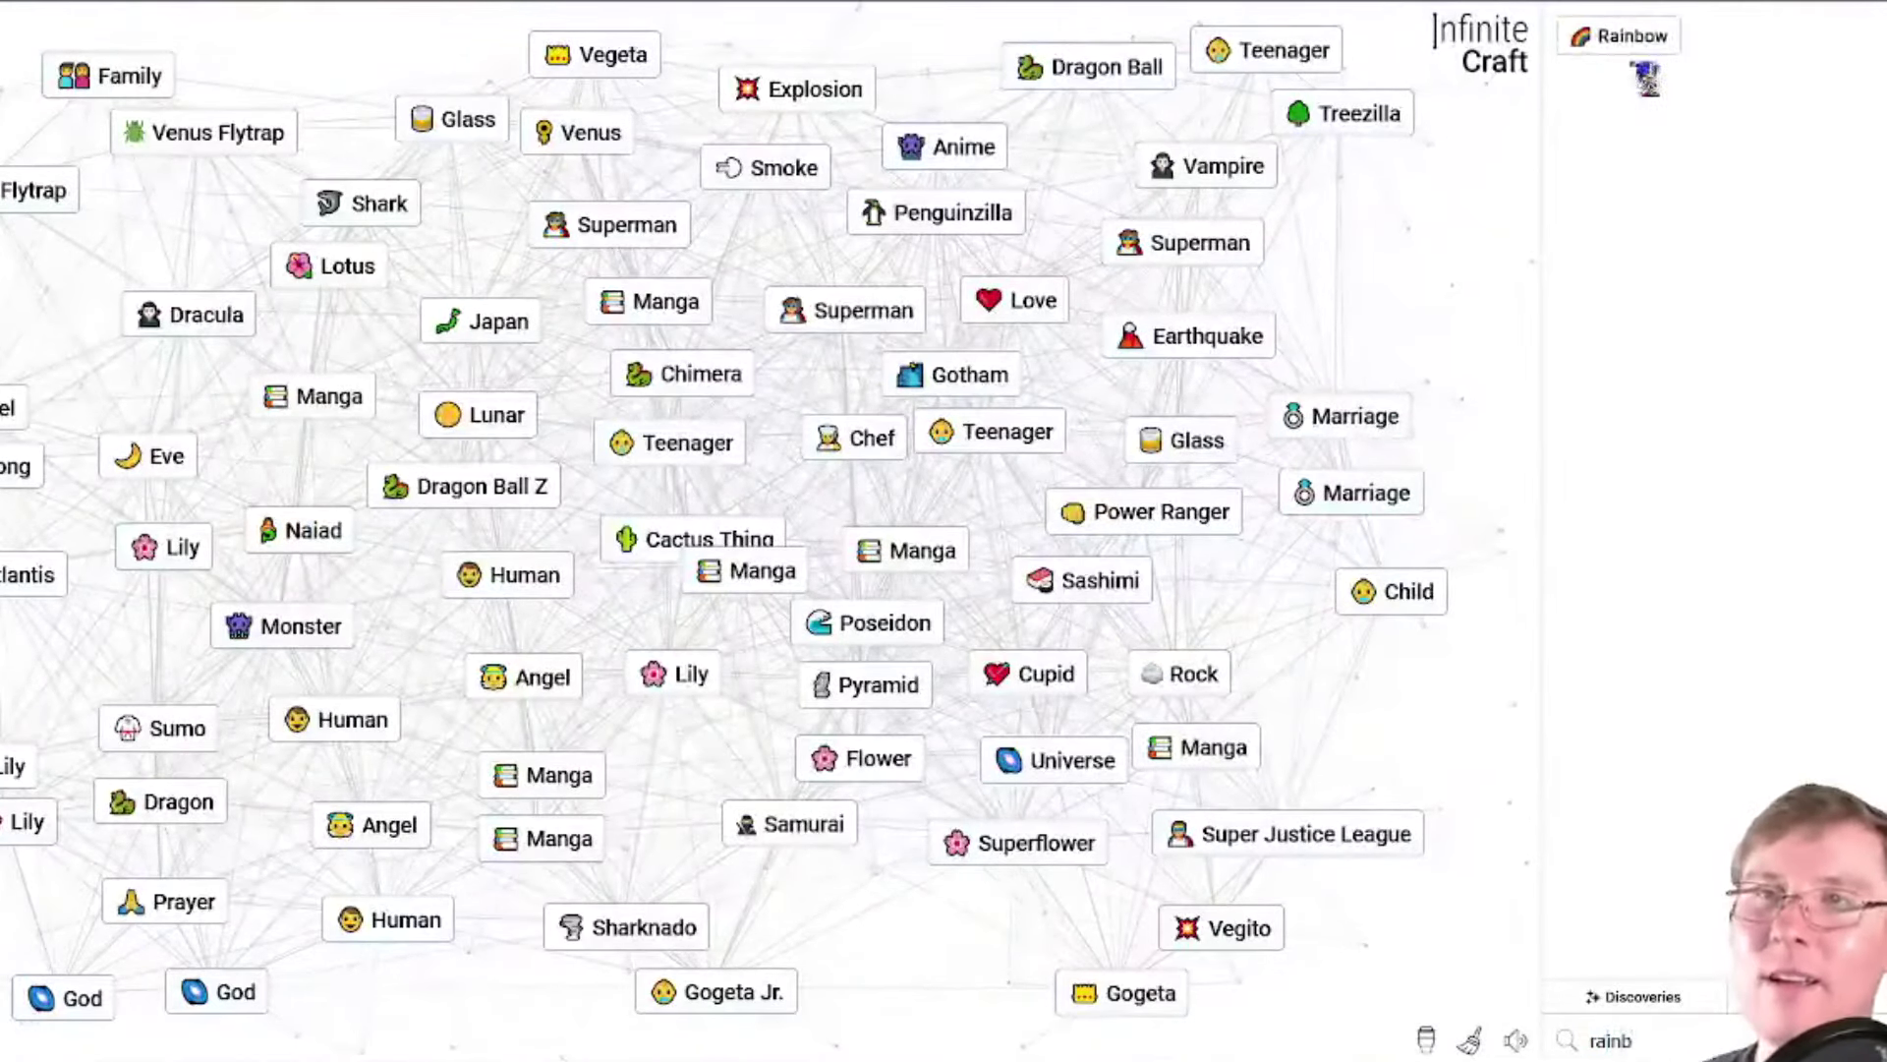
mouse_move(1633, 39)
left_mouse_down()
mouse_move(1365, 426)
mouse_move(1381, 357)
mouse_move(1432, 588)
mouse_move(1352, 503)
left_mouse_up()
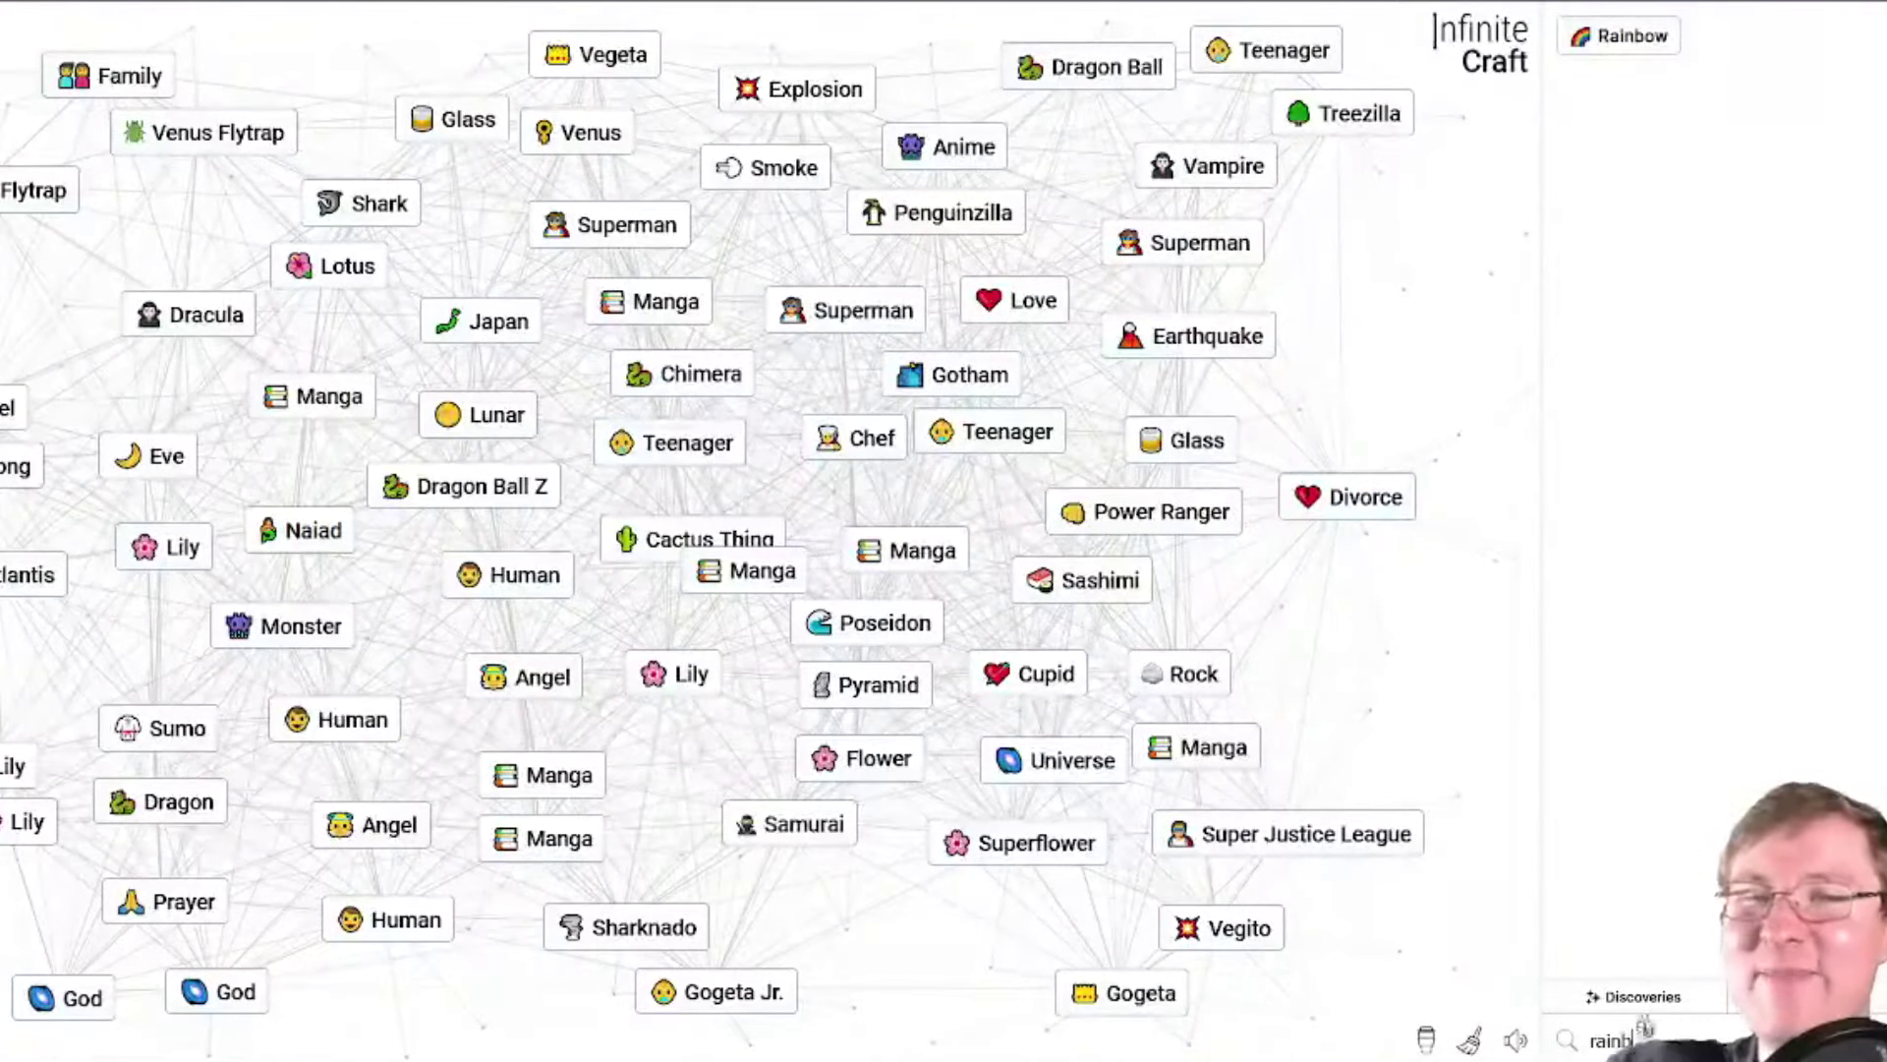
left_click_drag(1623, 36, 1429, 287)
key("BackSpace")
key("BackSpace")
key("BackSpace")
type("gay")
mouse_move(1622, 36)
left_mouse_down()
mouse_move(1401, 373)
mouse_move(1409, 193)
left_mouse_up()
Drop Gay on the canvas and combine it with another element into Twink.
left_click_drag(1268, 629, 1356, 608)
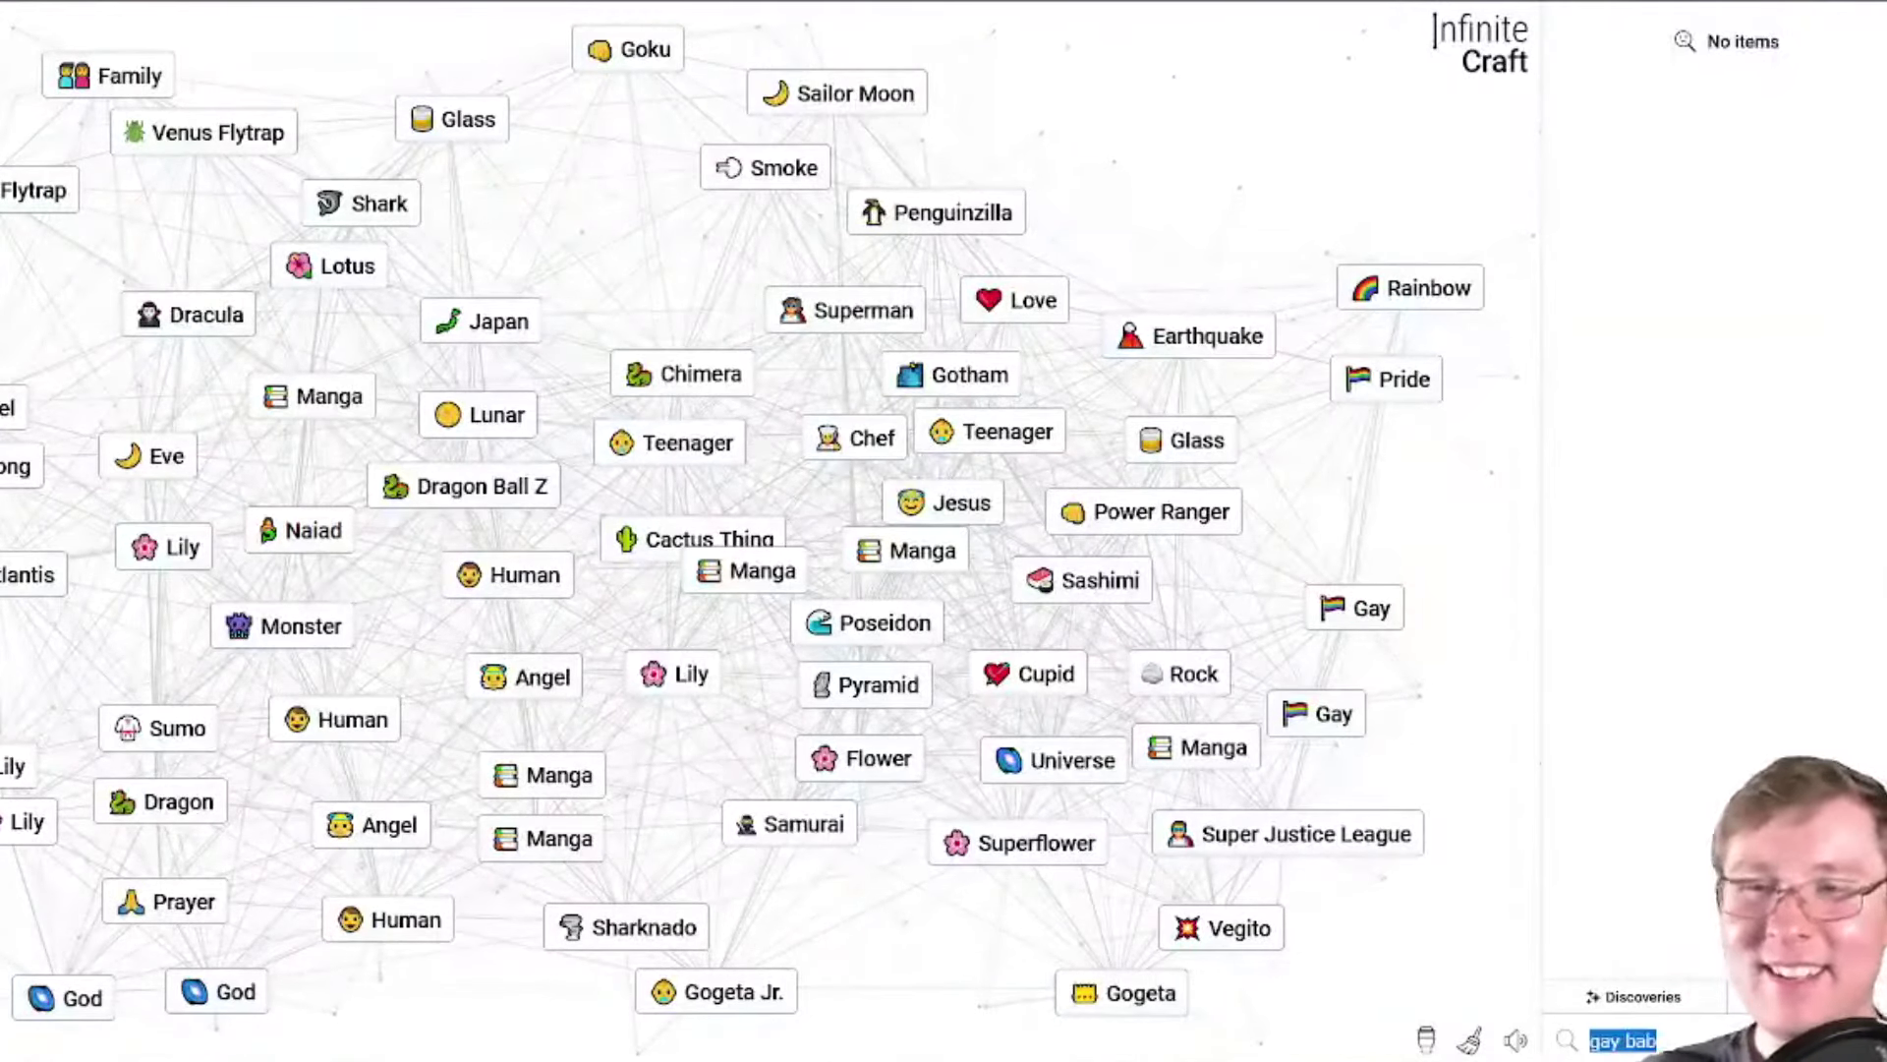
key("BackSpace")
type("baby")
mouse_move(1609, 35)
left_mouse_down()
mouse_move(1365, 607)
mouse_move(1338, 510)
left_mouse_up()
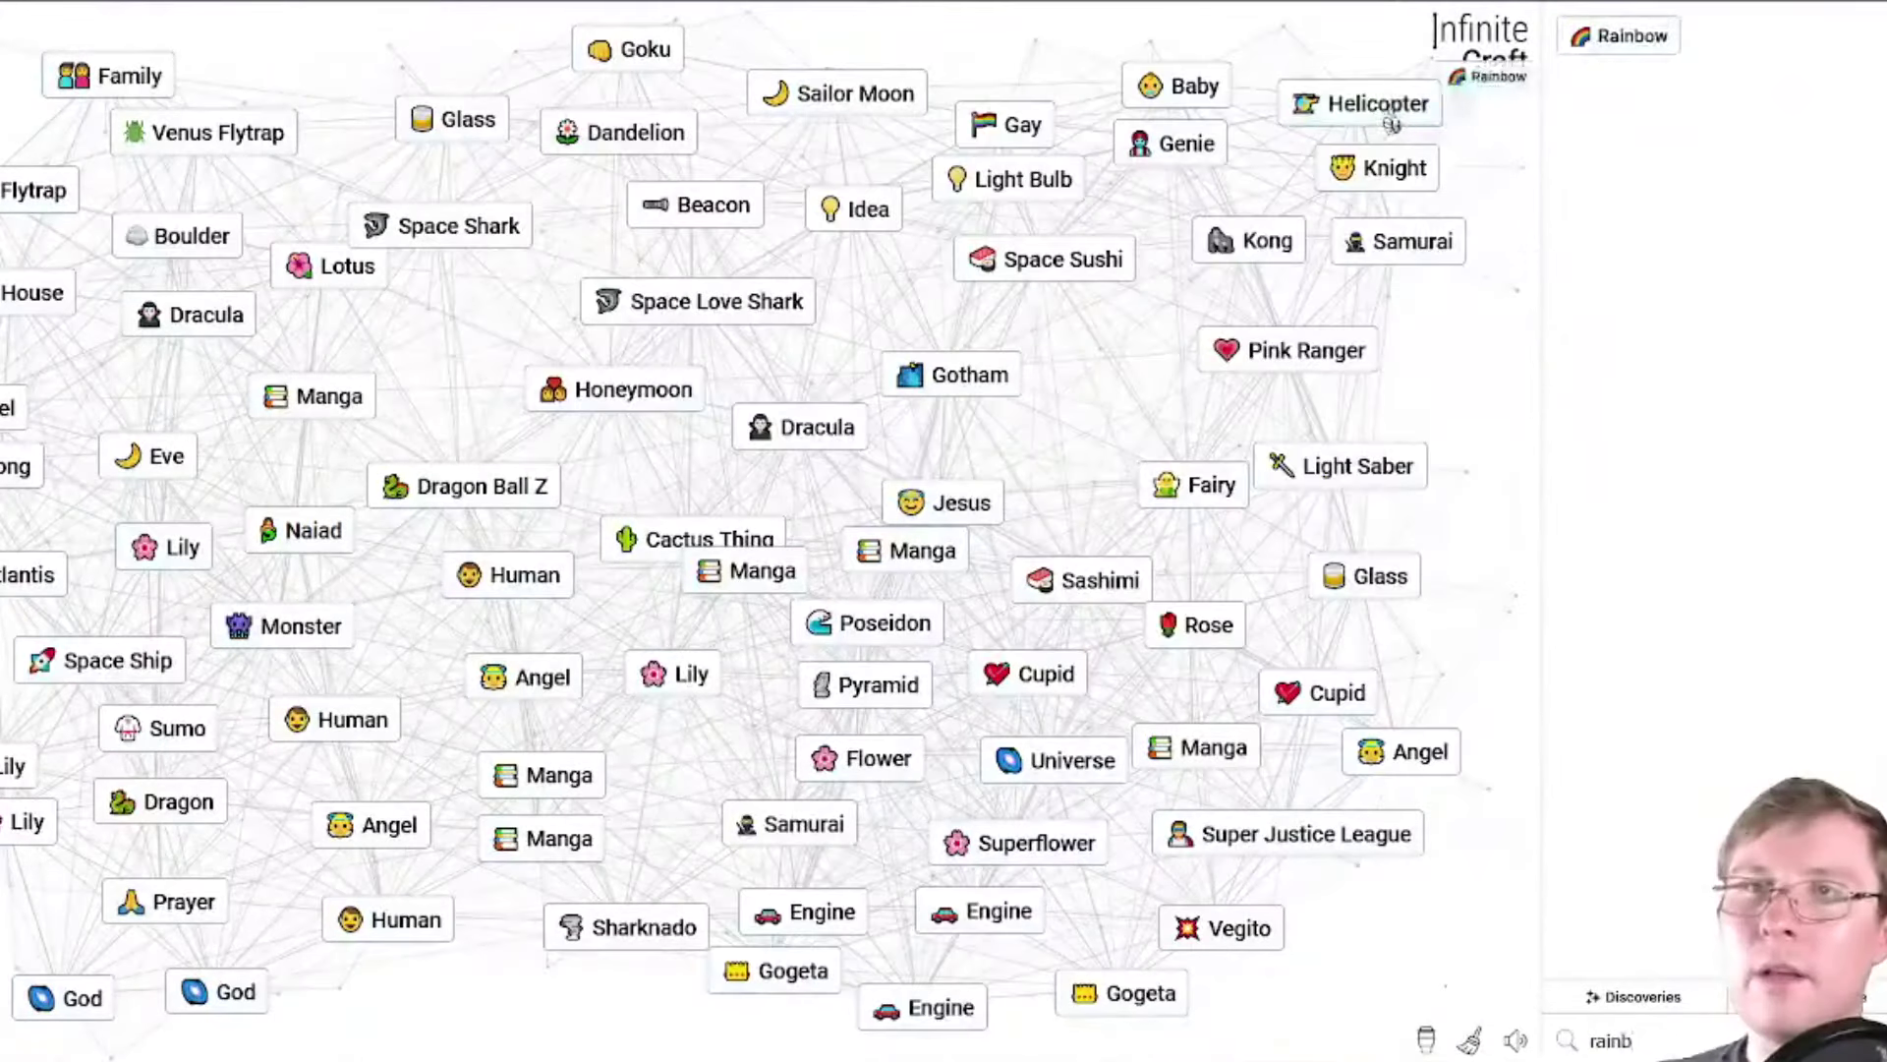
Combine Rainbow with Helicopter into Rainbow Dash, then combine Rainbow Dash with Fairy.
left_click_drag(1622, 35, 1407, 130)
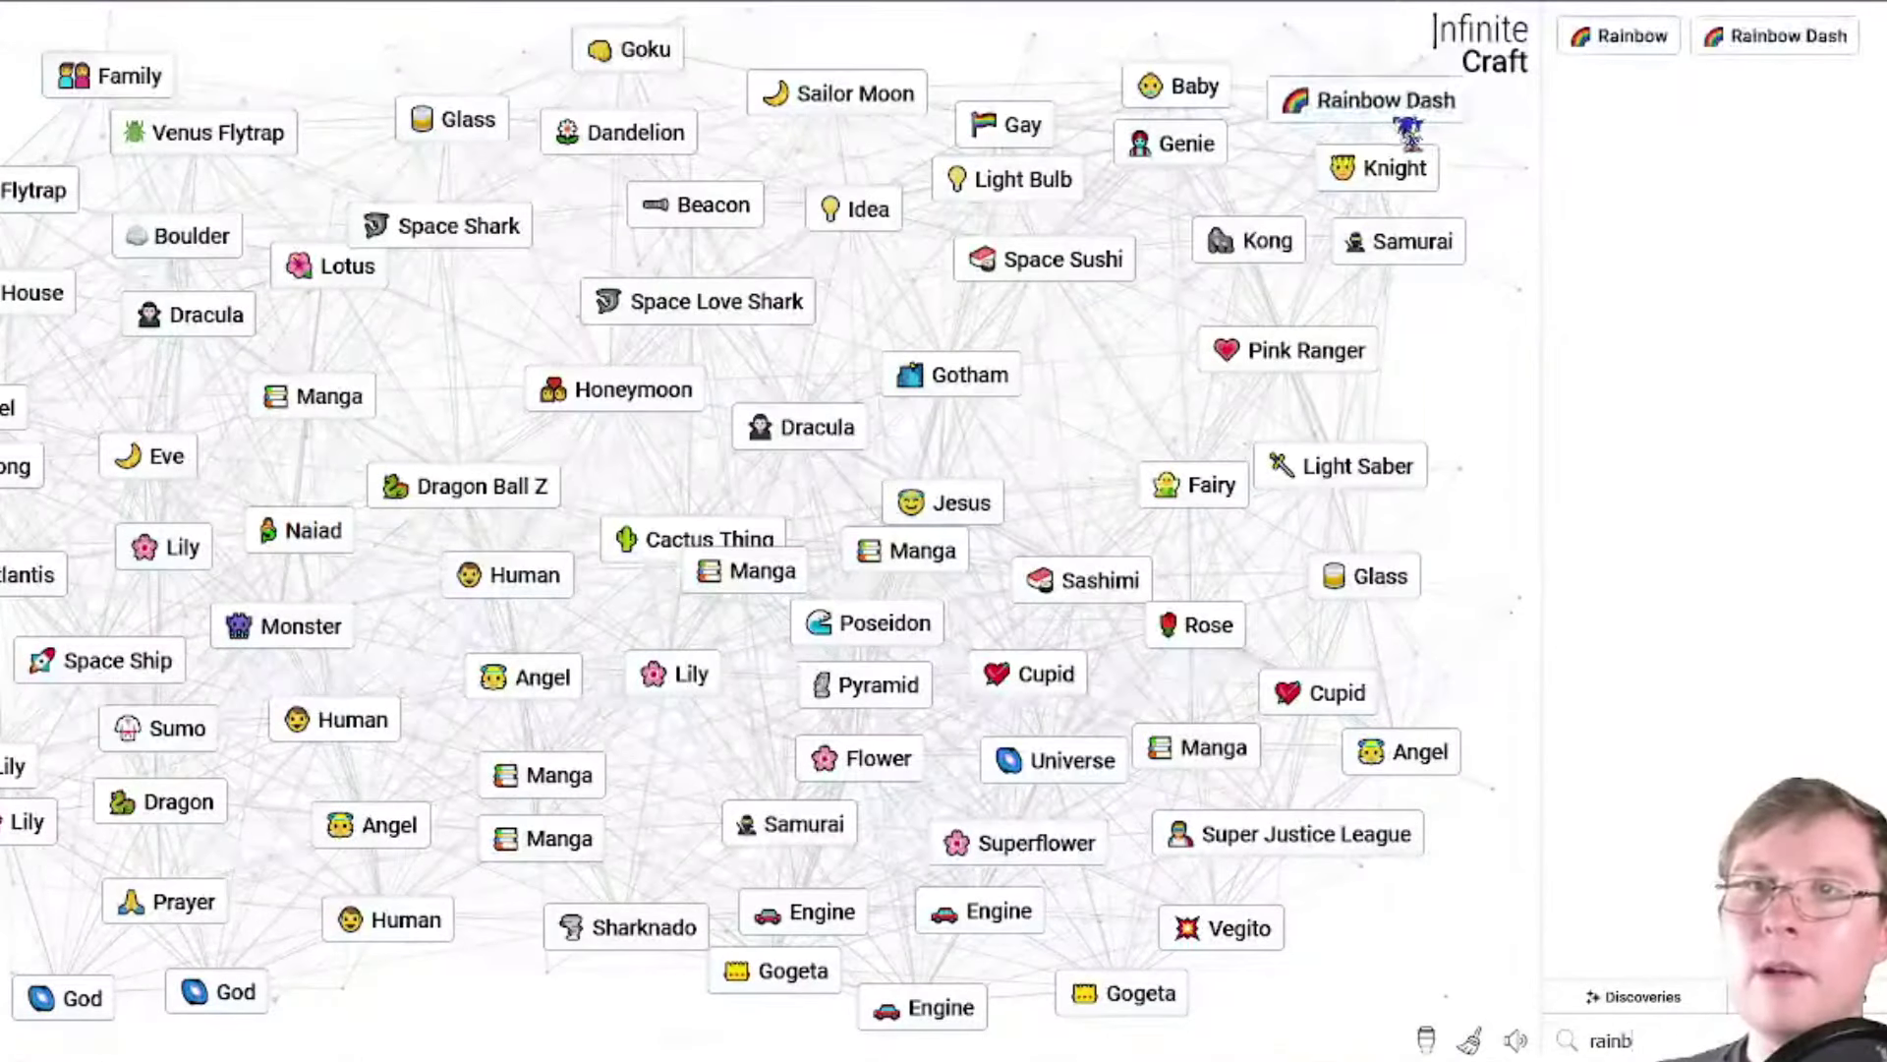
left_click_drag(1407, 129, 1166, 492)
mouse_move(959, 387)
left_mouse_down()
mouse_move(914, 328)
mouse_move(924, 373)
left_mouse_up()
left_click_drag(1773, 56, 1053, 409)
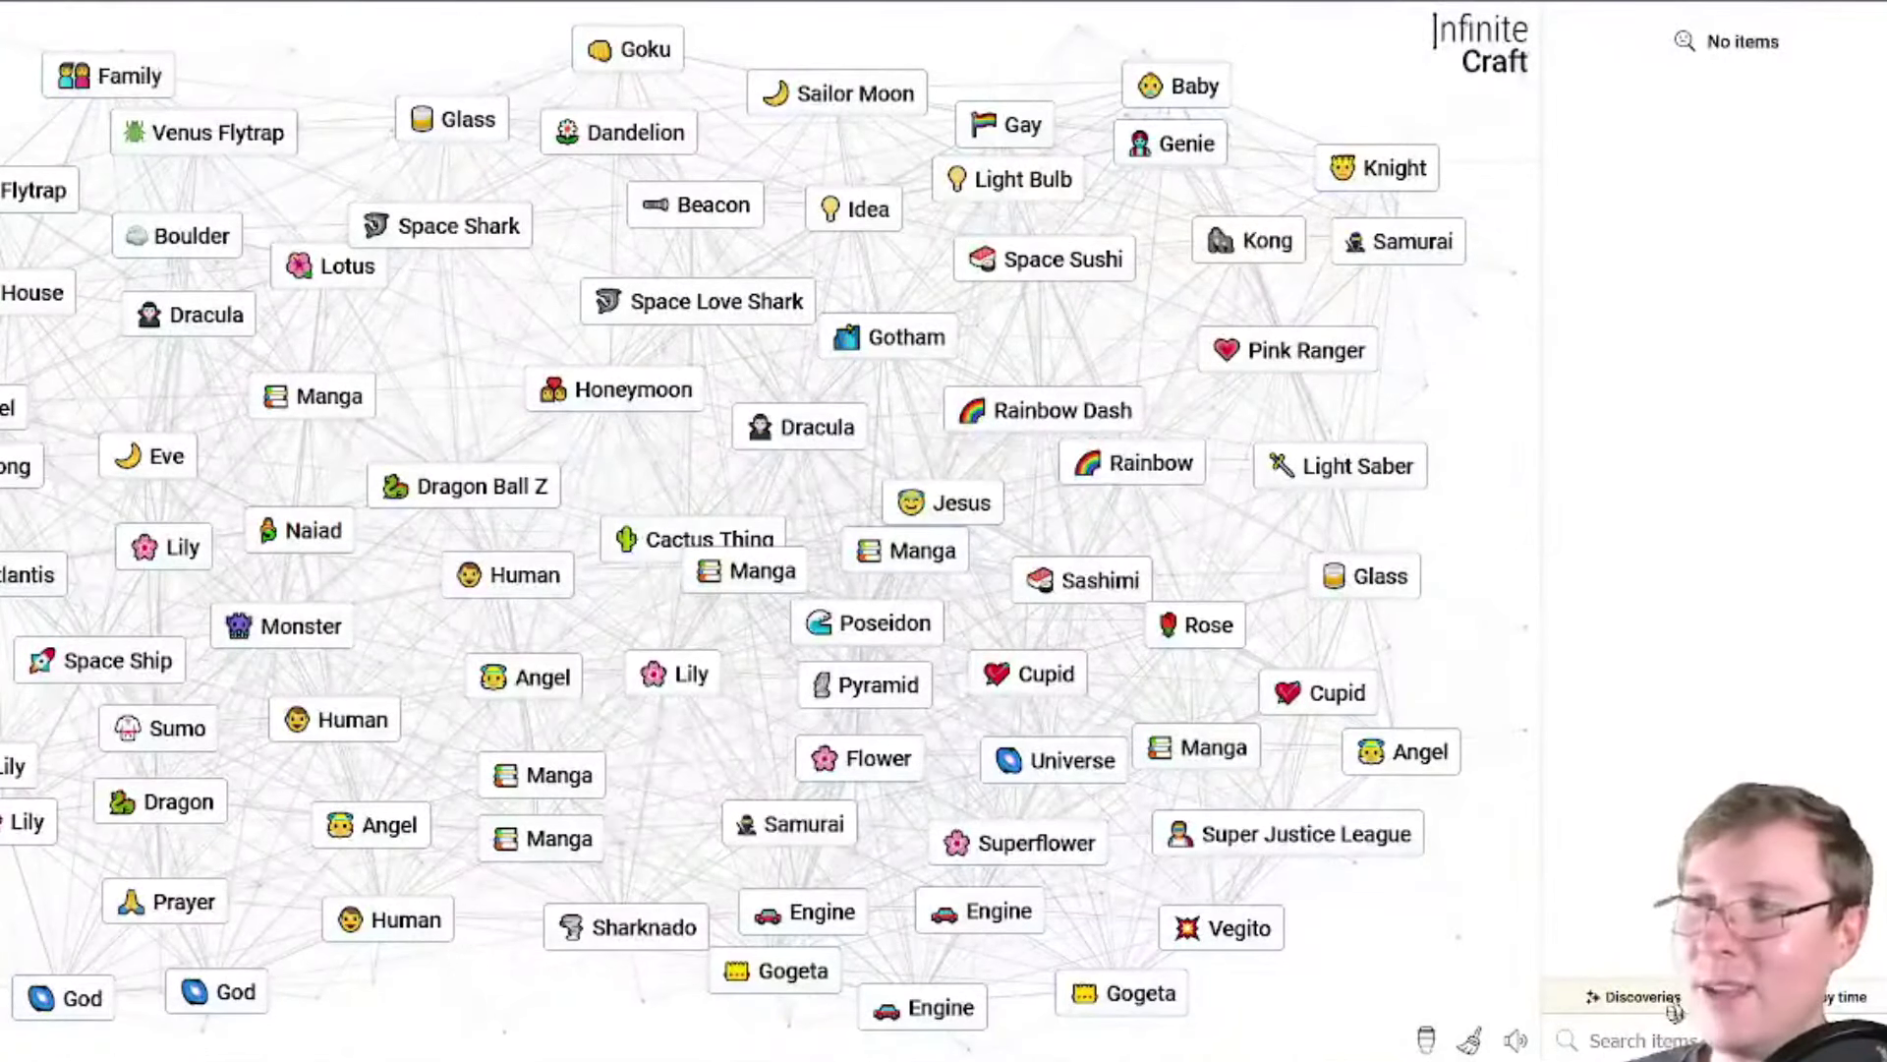
Turn off the Discoveries filter, combine Hentai with Space Love Shark, and pick up Goku.
left_click(1677, 1011)
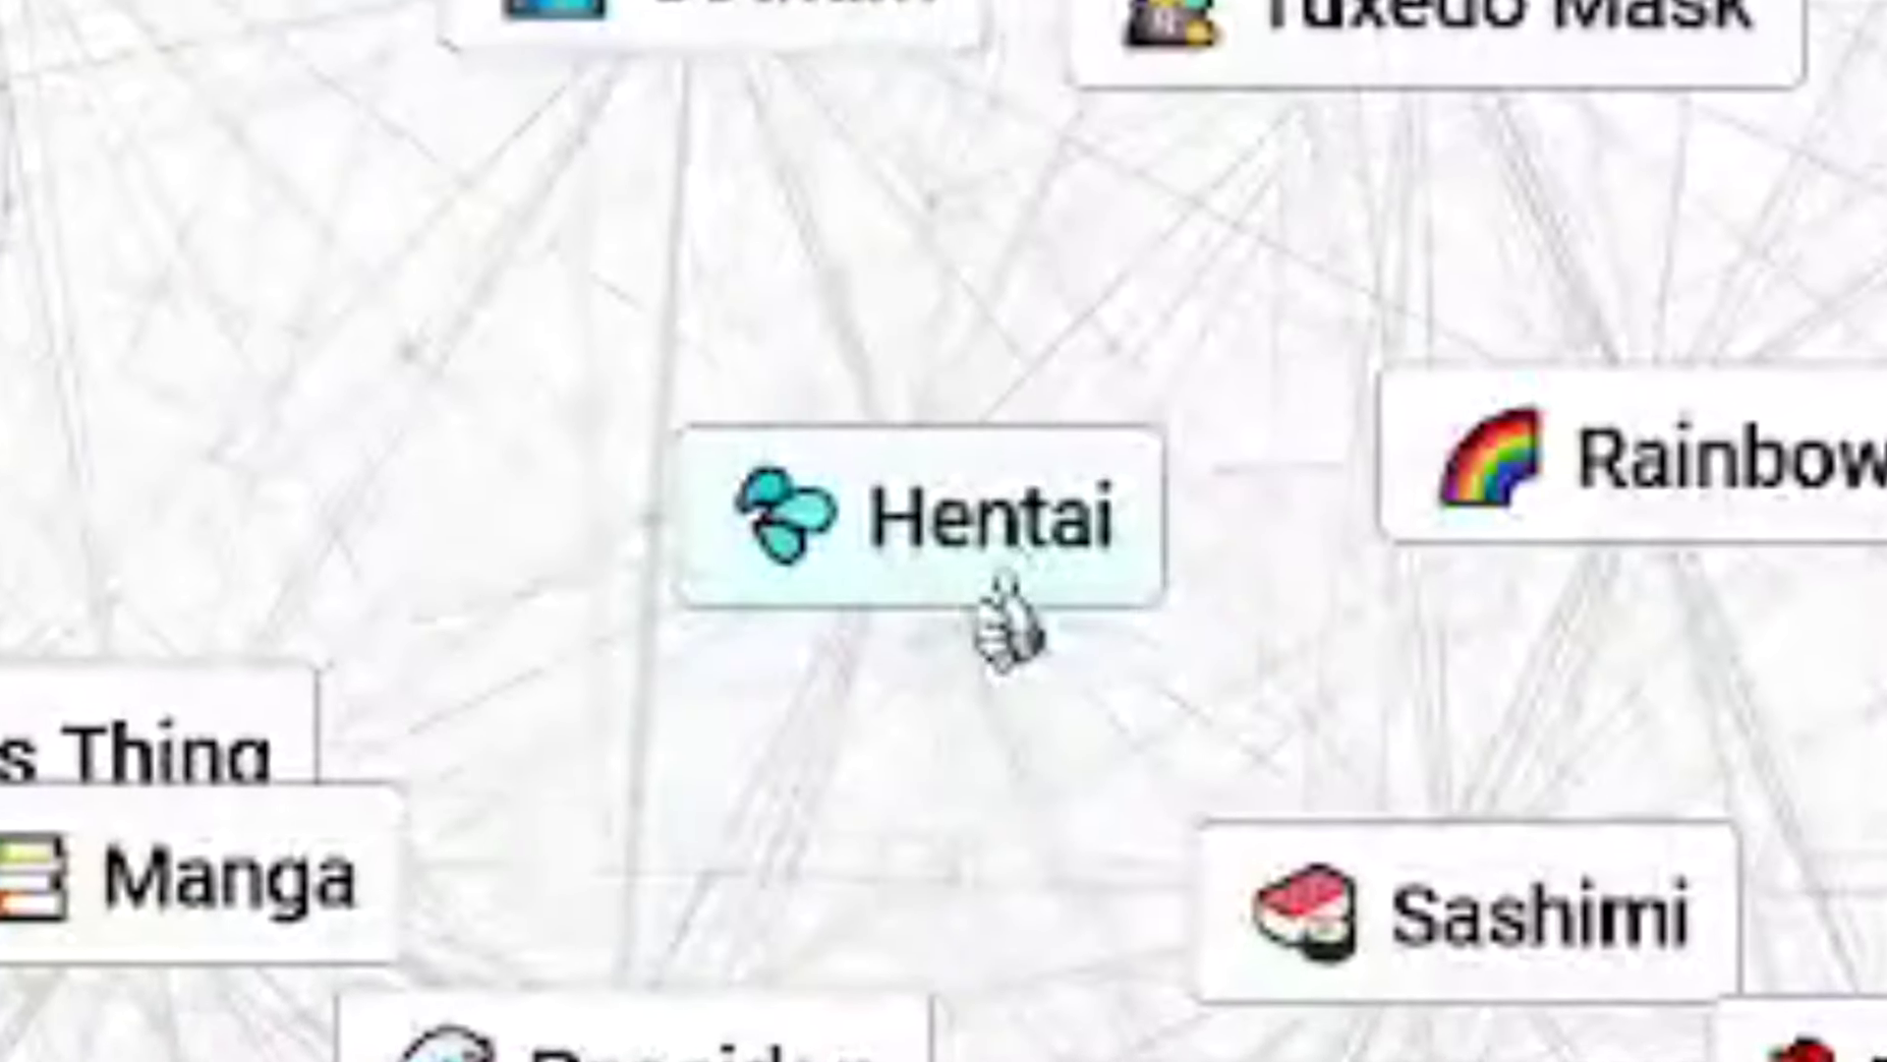
mouse_move(897, 782)
left_mouse_down()
mouse_move(684, 374)
mouse_move(597, 469)
left_mouse_up()
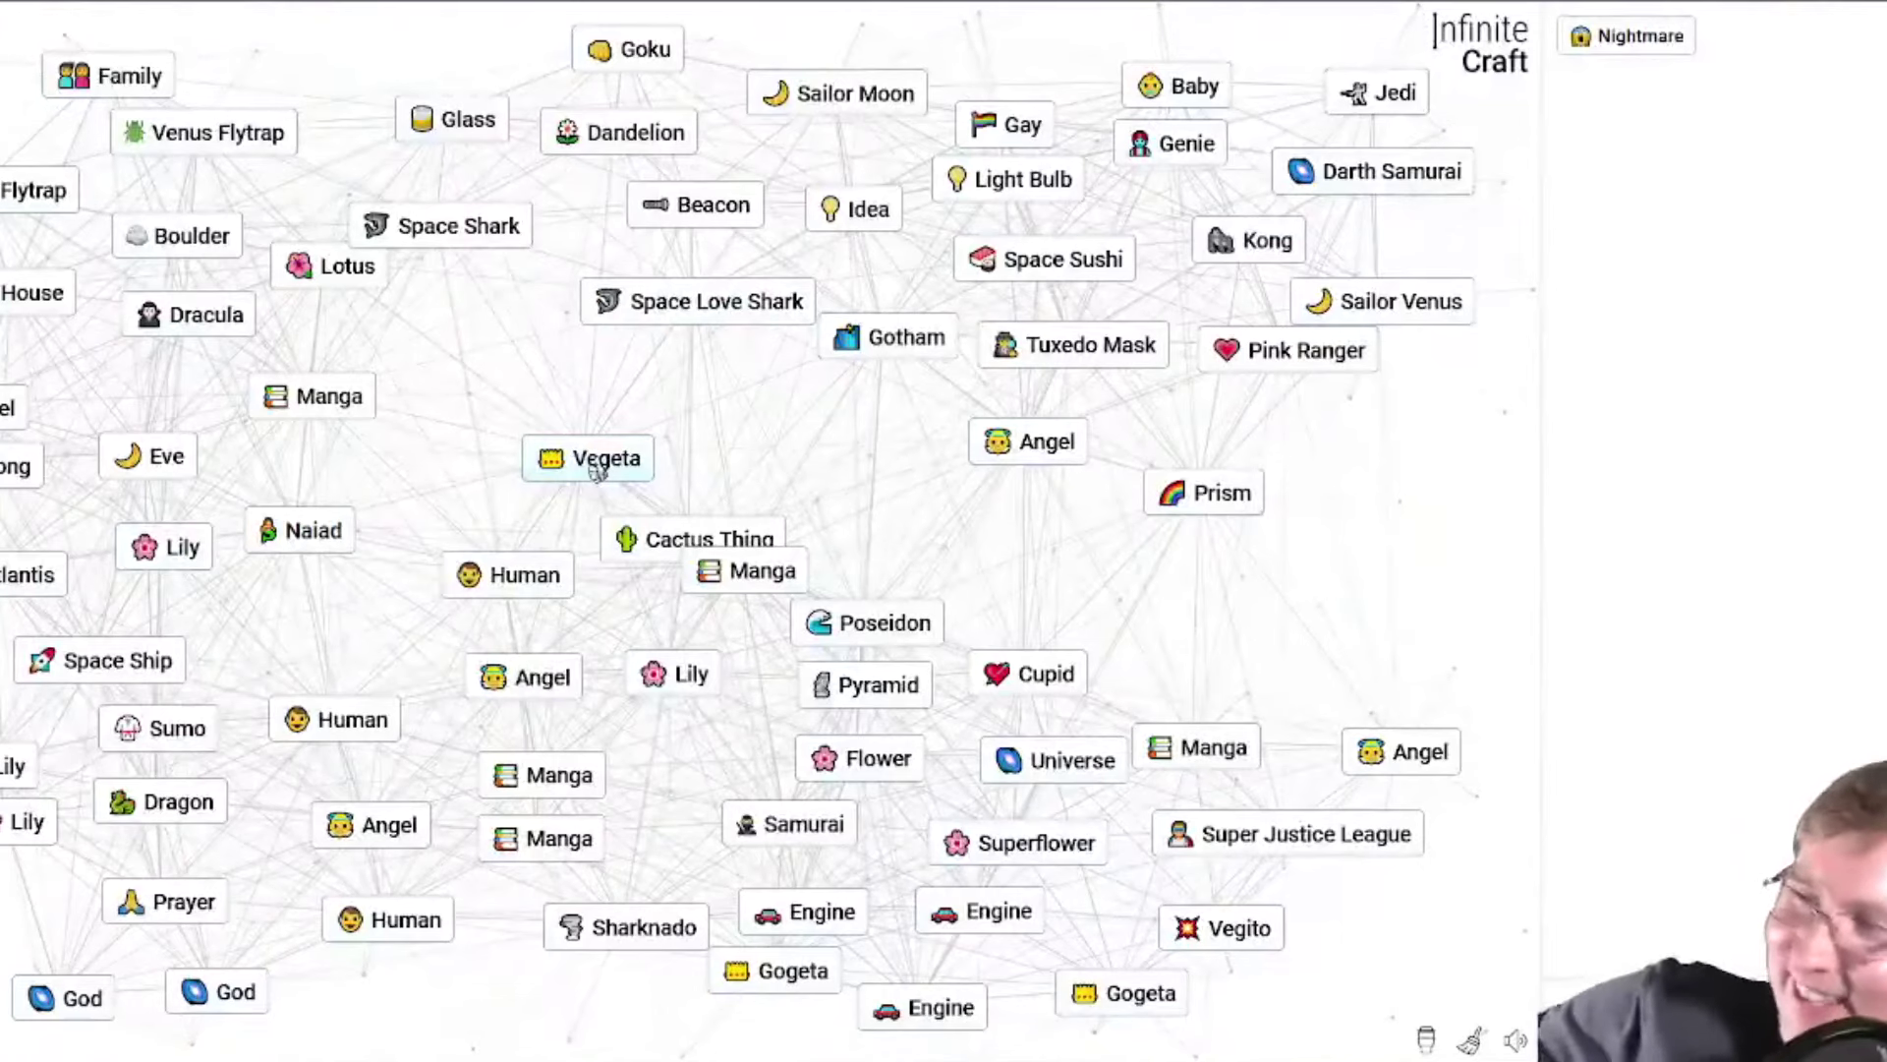
mouse_move(661, 141)
left_mouse_down()
mouse_move(501, 239)
mouse_move(567, 454)
left_mouse_up()
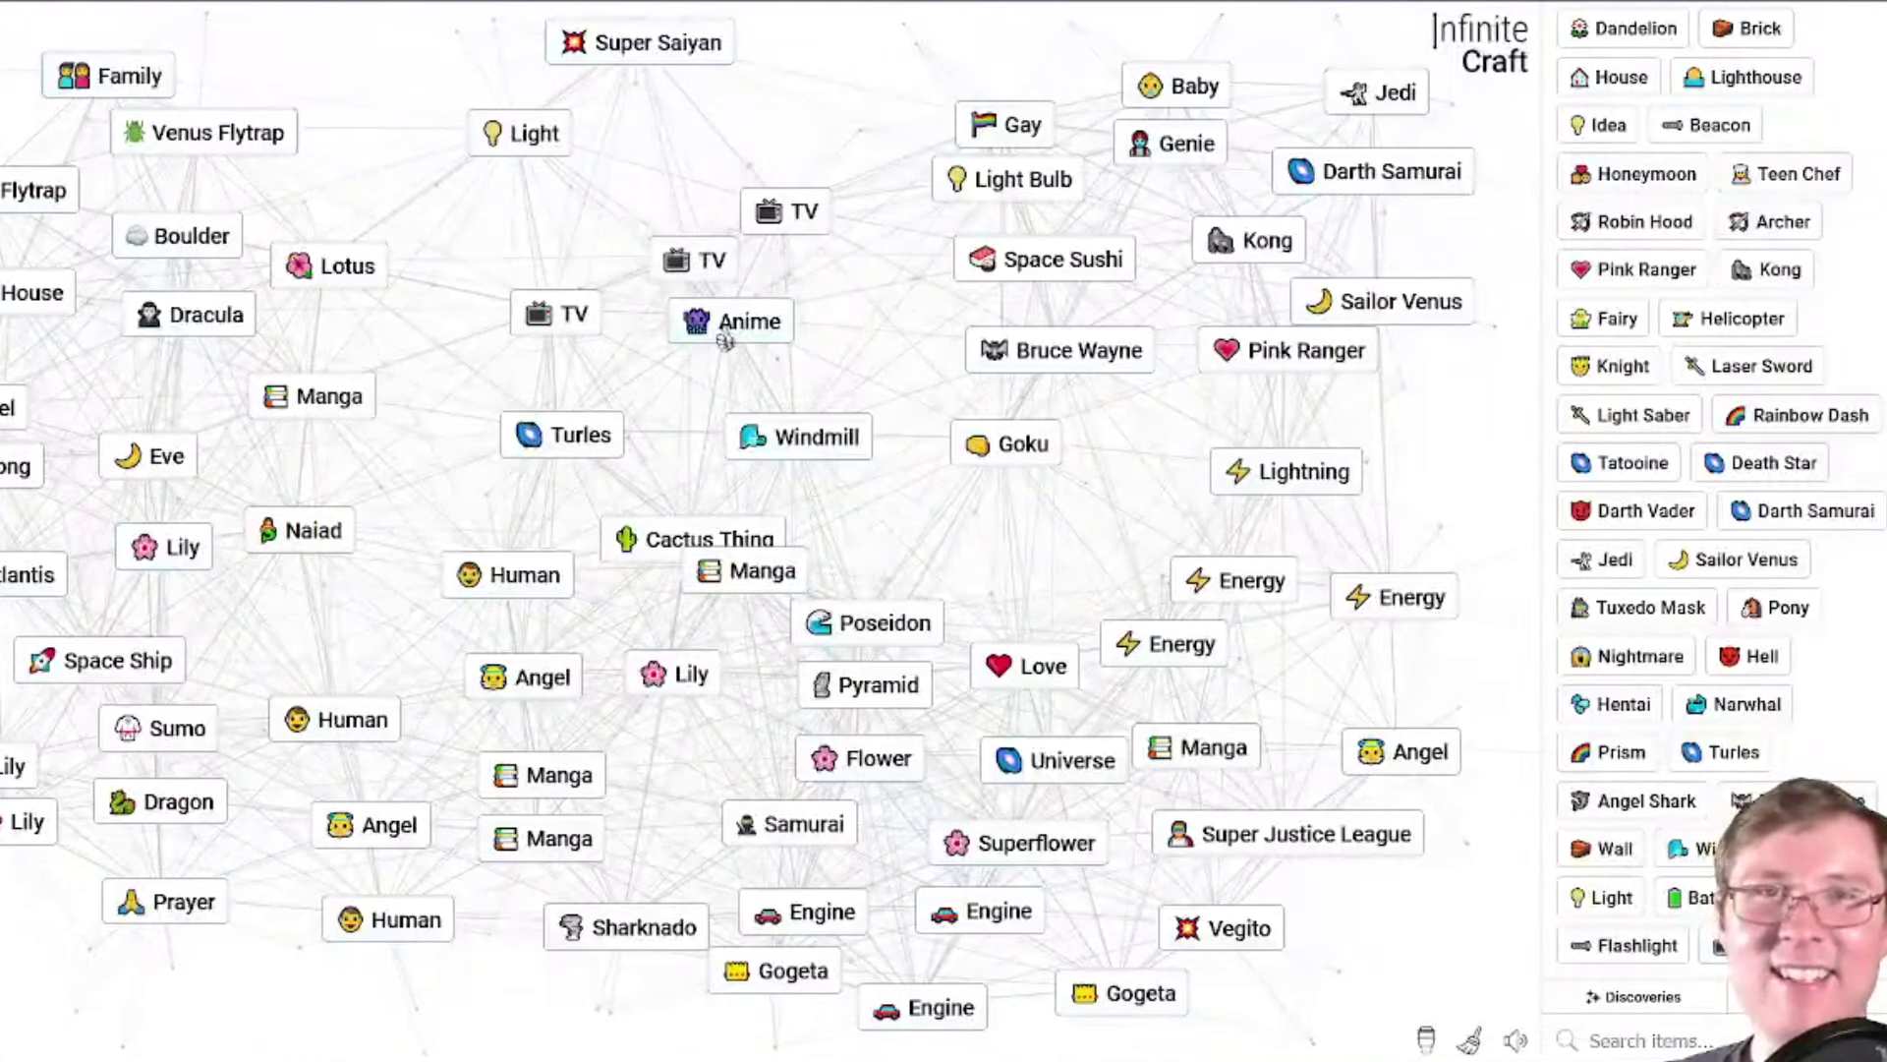
Combine Anime with TV into Pokemon, move it up, and add two TV tiles.
left_click_drag(724, 339, 713, 275)
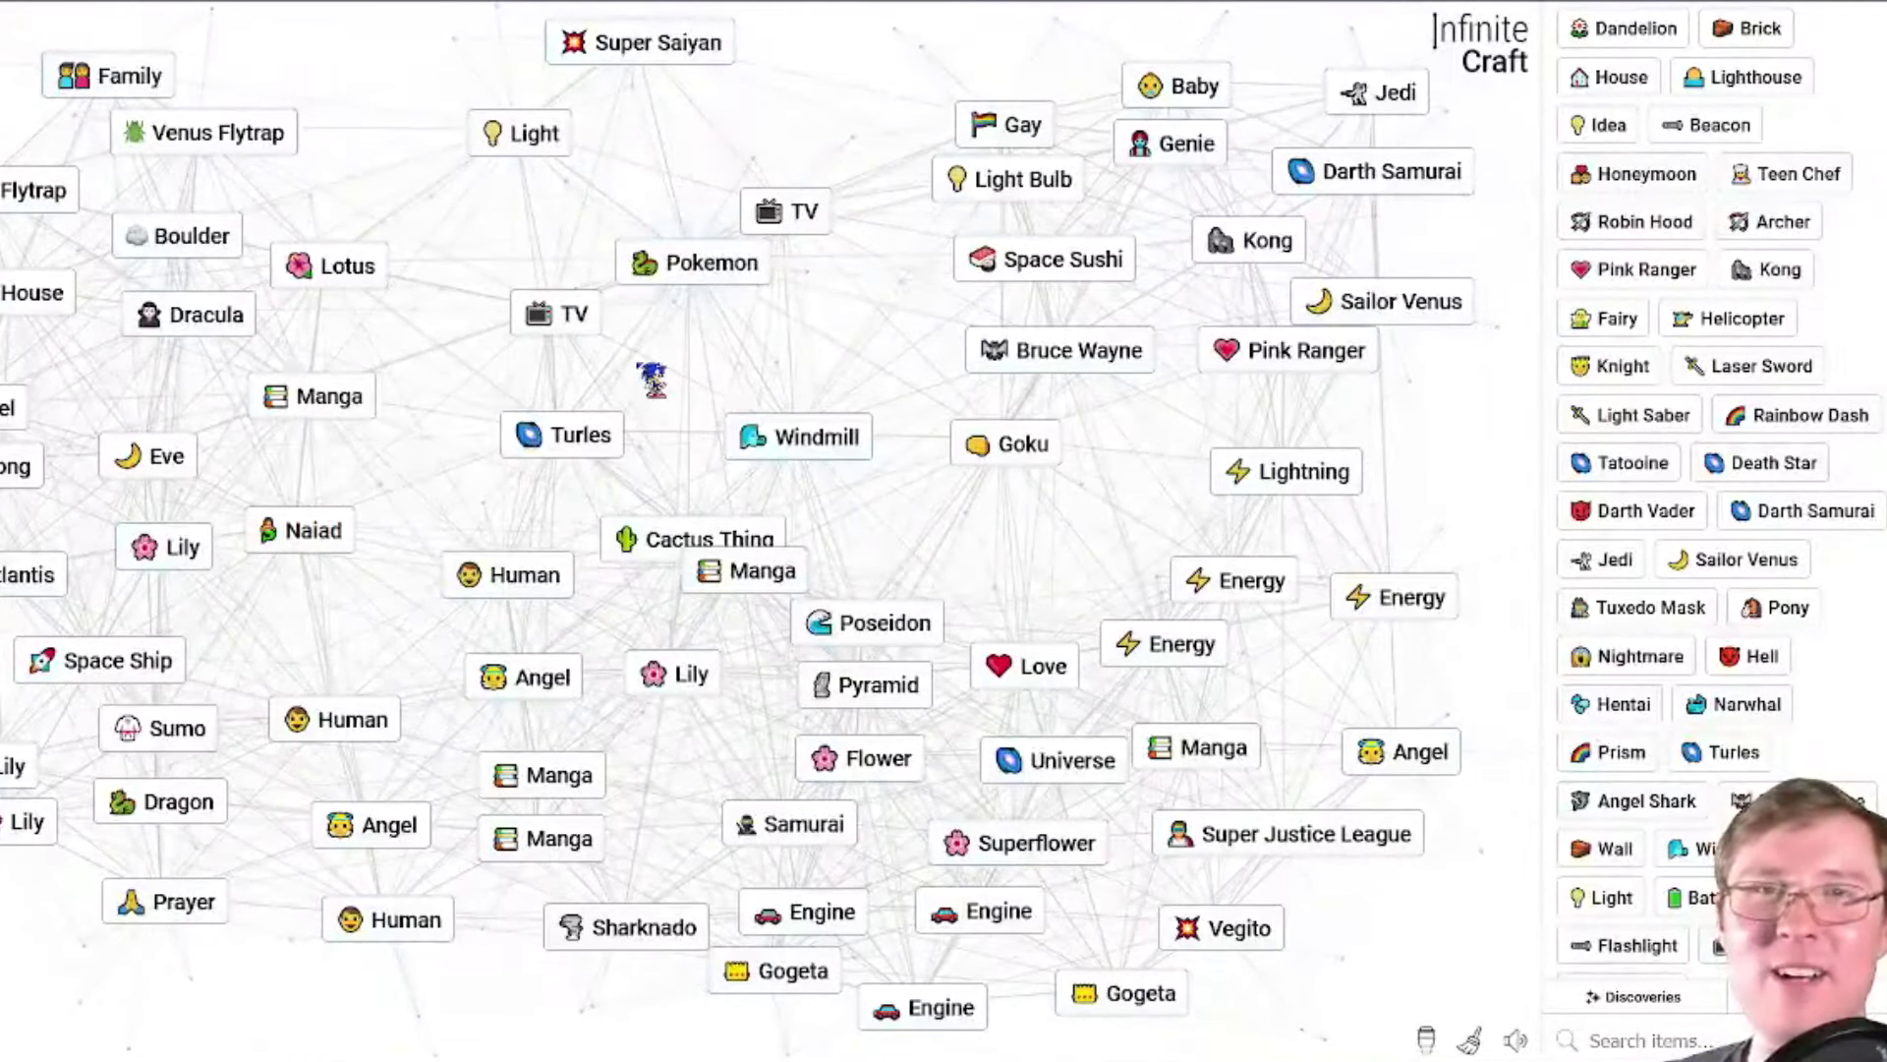
left_click_drag(725, 290, 792, 147)
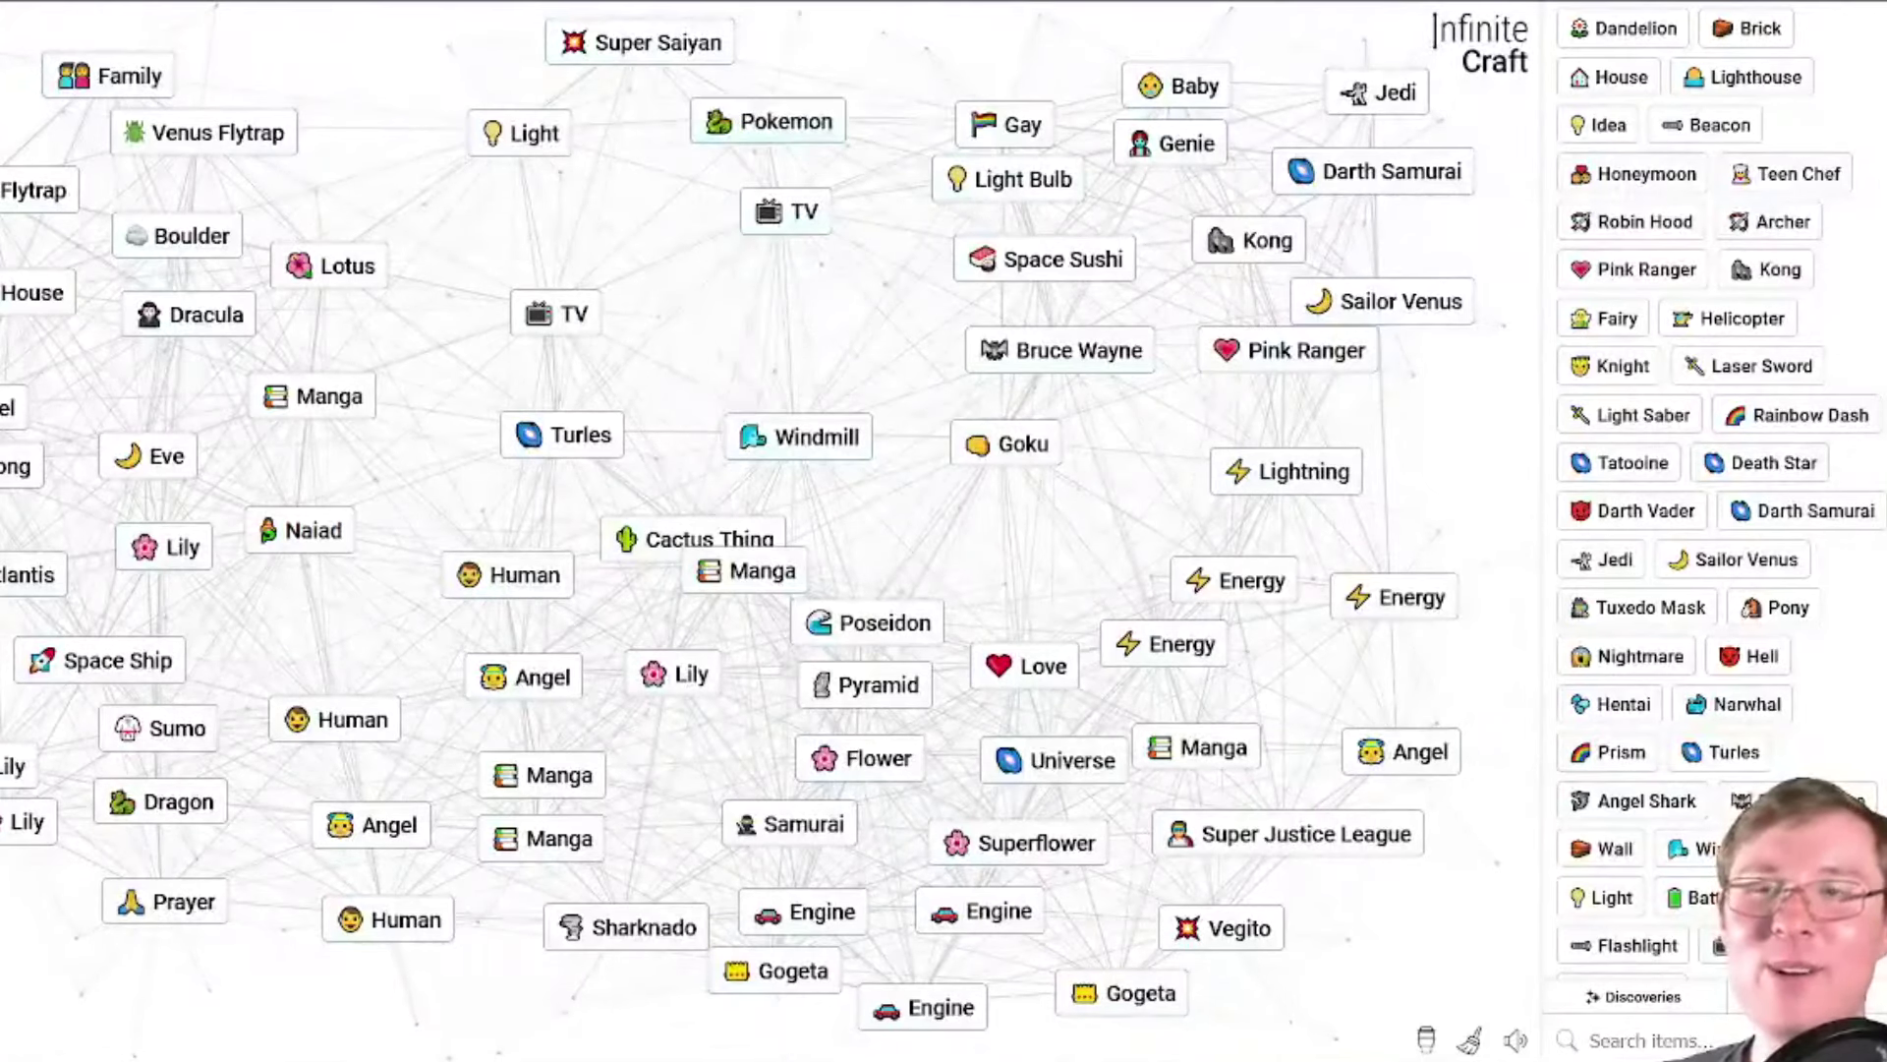
left_click_drag(849, 368, 847, 355)
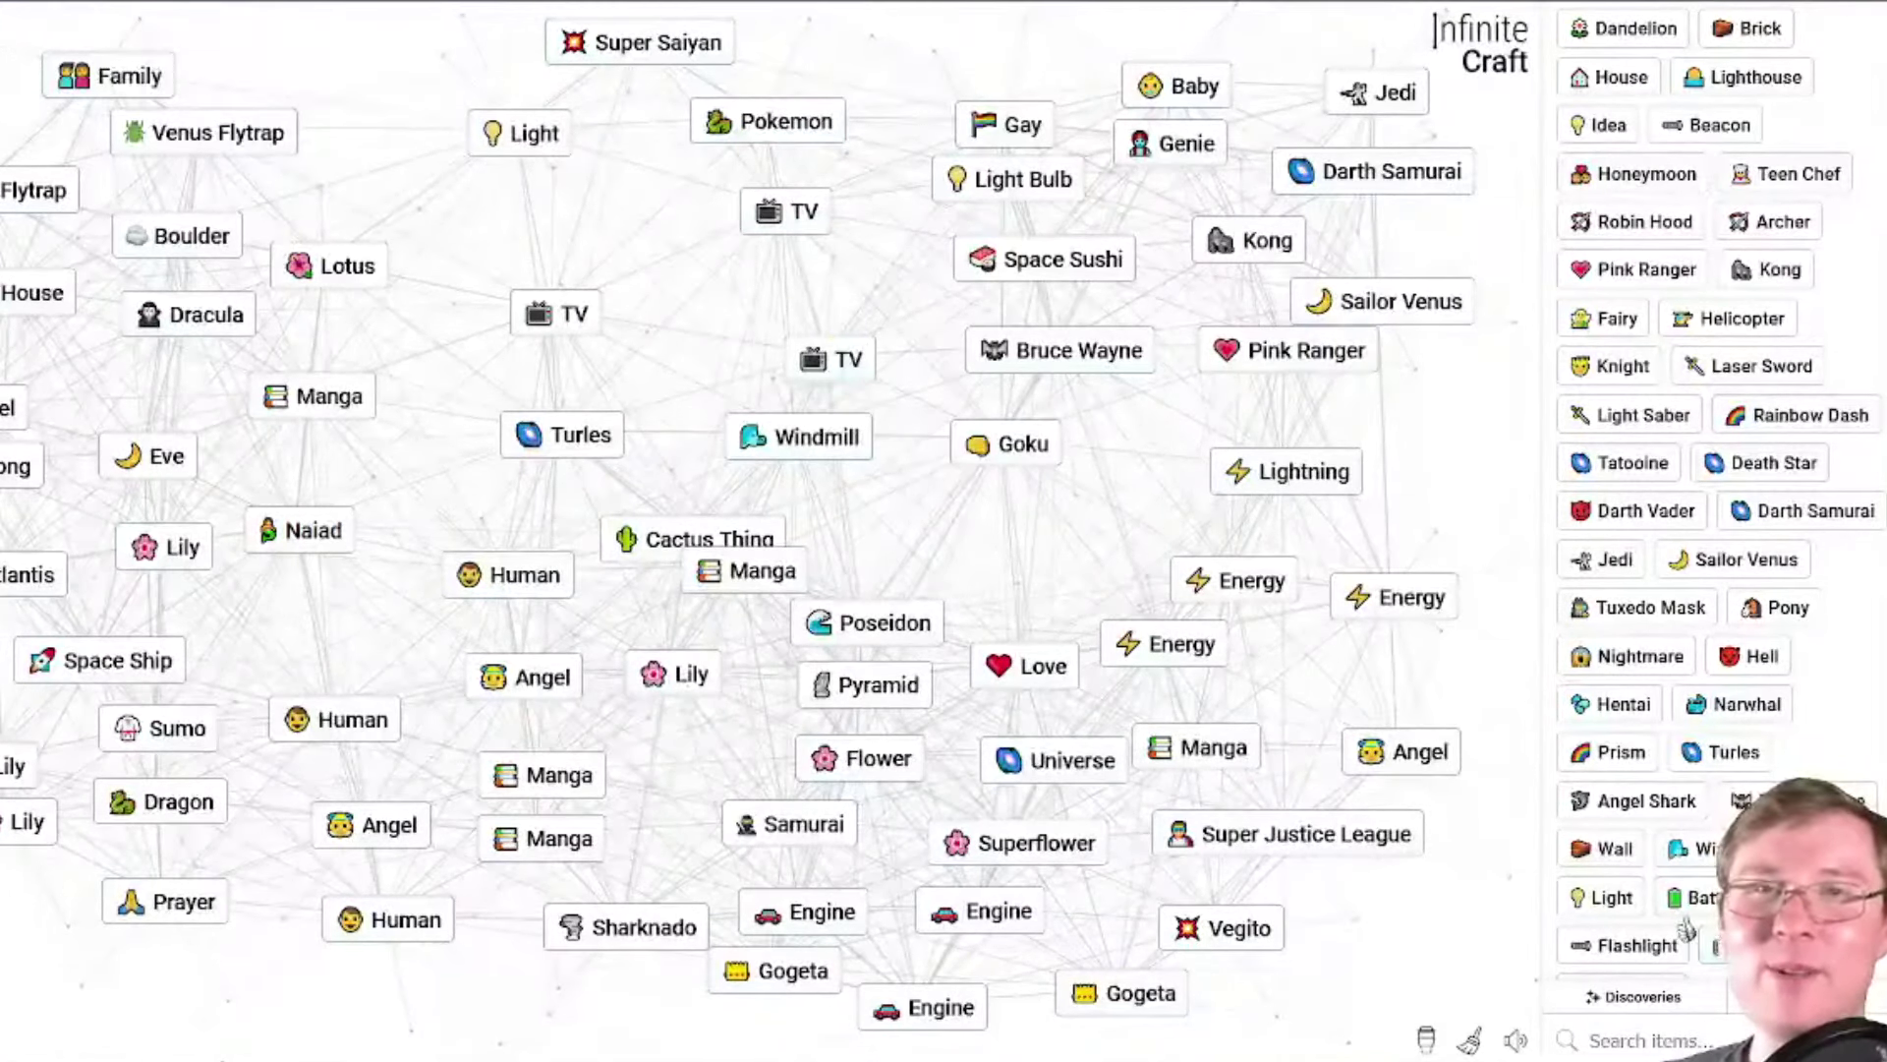
left_click_drag(1686, 924, 771, 327)
Craft Sailor Darth Samurai, Yoda and Pink Darth Samurai, then list only discoveries.
mouse_move(1307, 464)
left_mouse_down()
mouse_move(1342, 317)
mouse_move(1431, 214)
left_mouse_up()
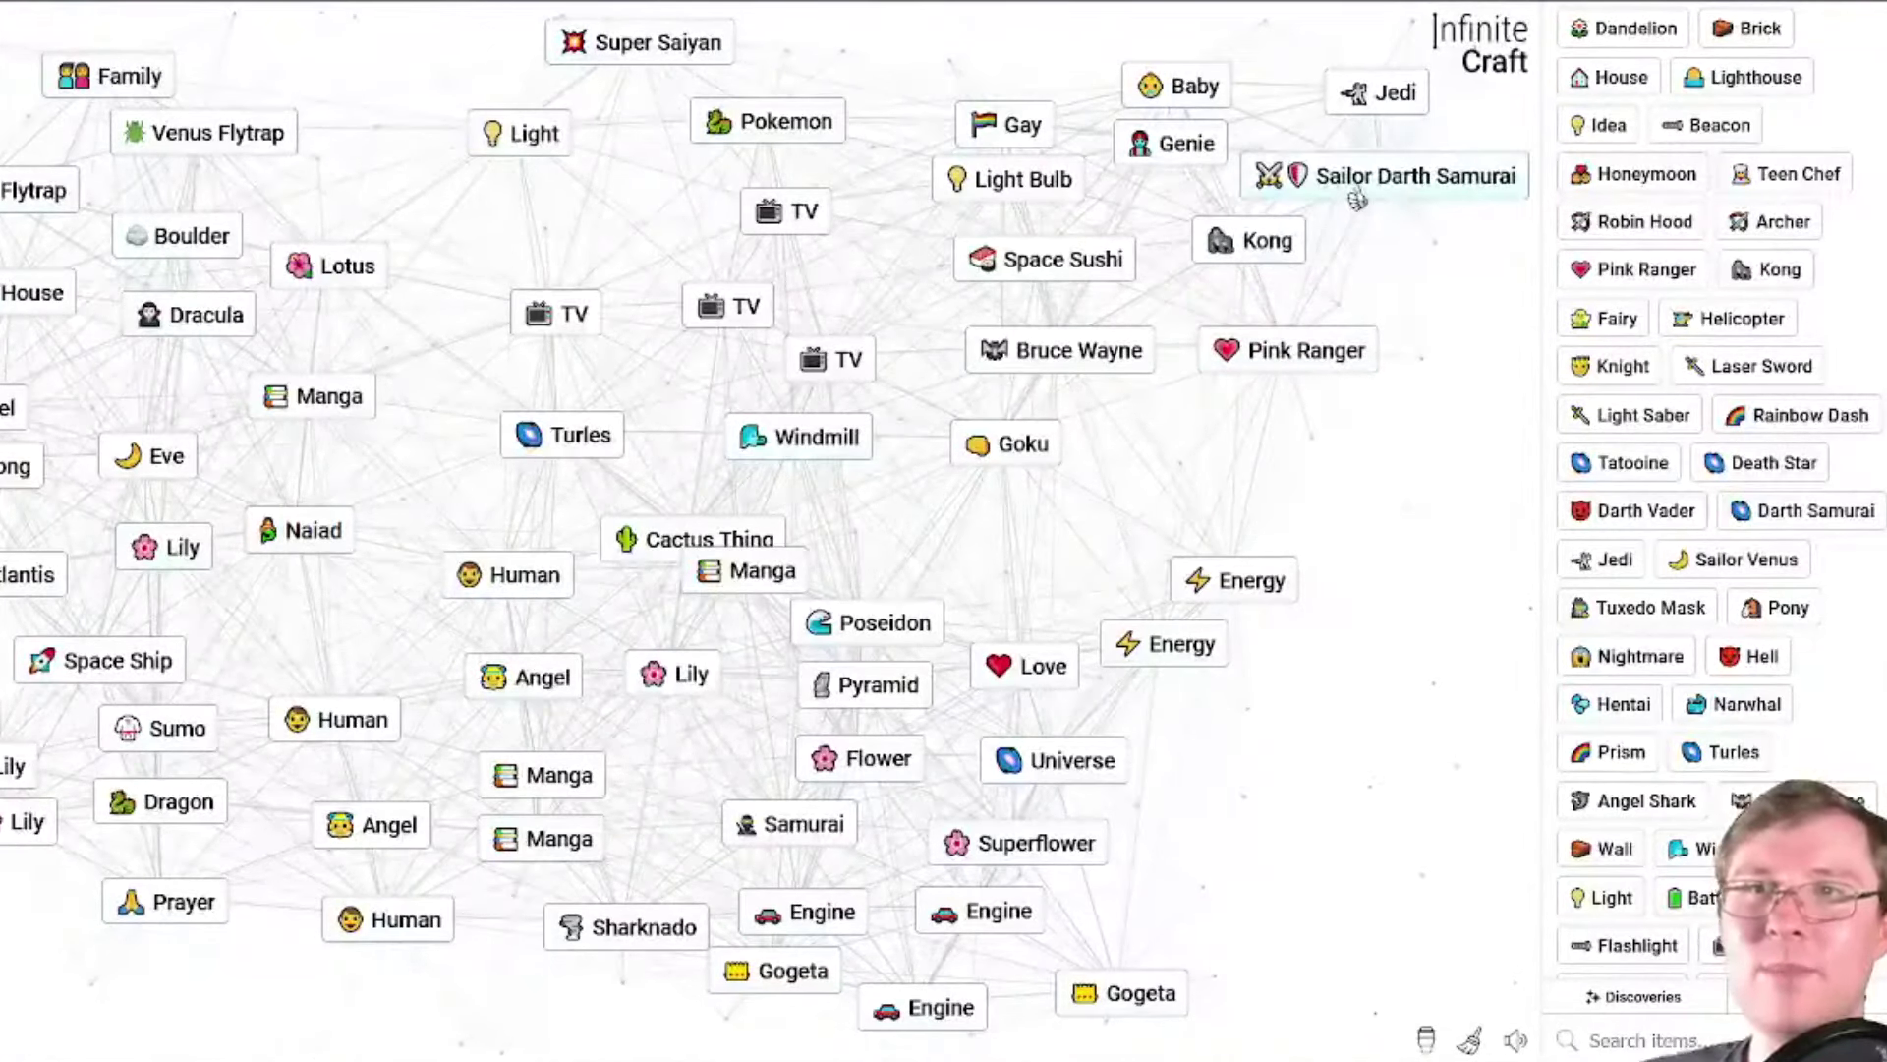
mouse_move(1359, 192)
left_mouse_down()
mouse_move(1256, 477)
mouse_move(1354, 375)
left_mouse_up()
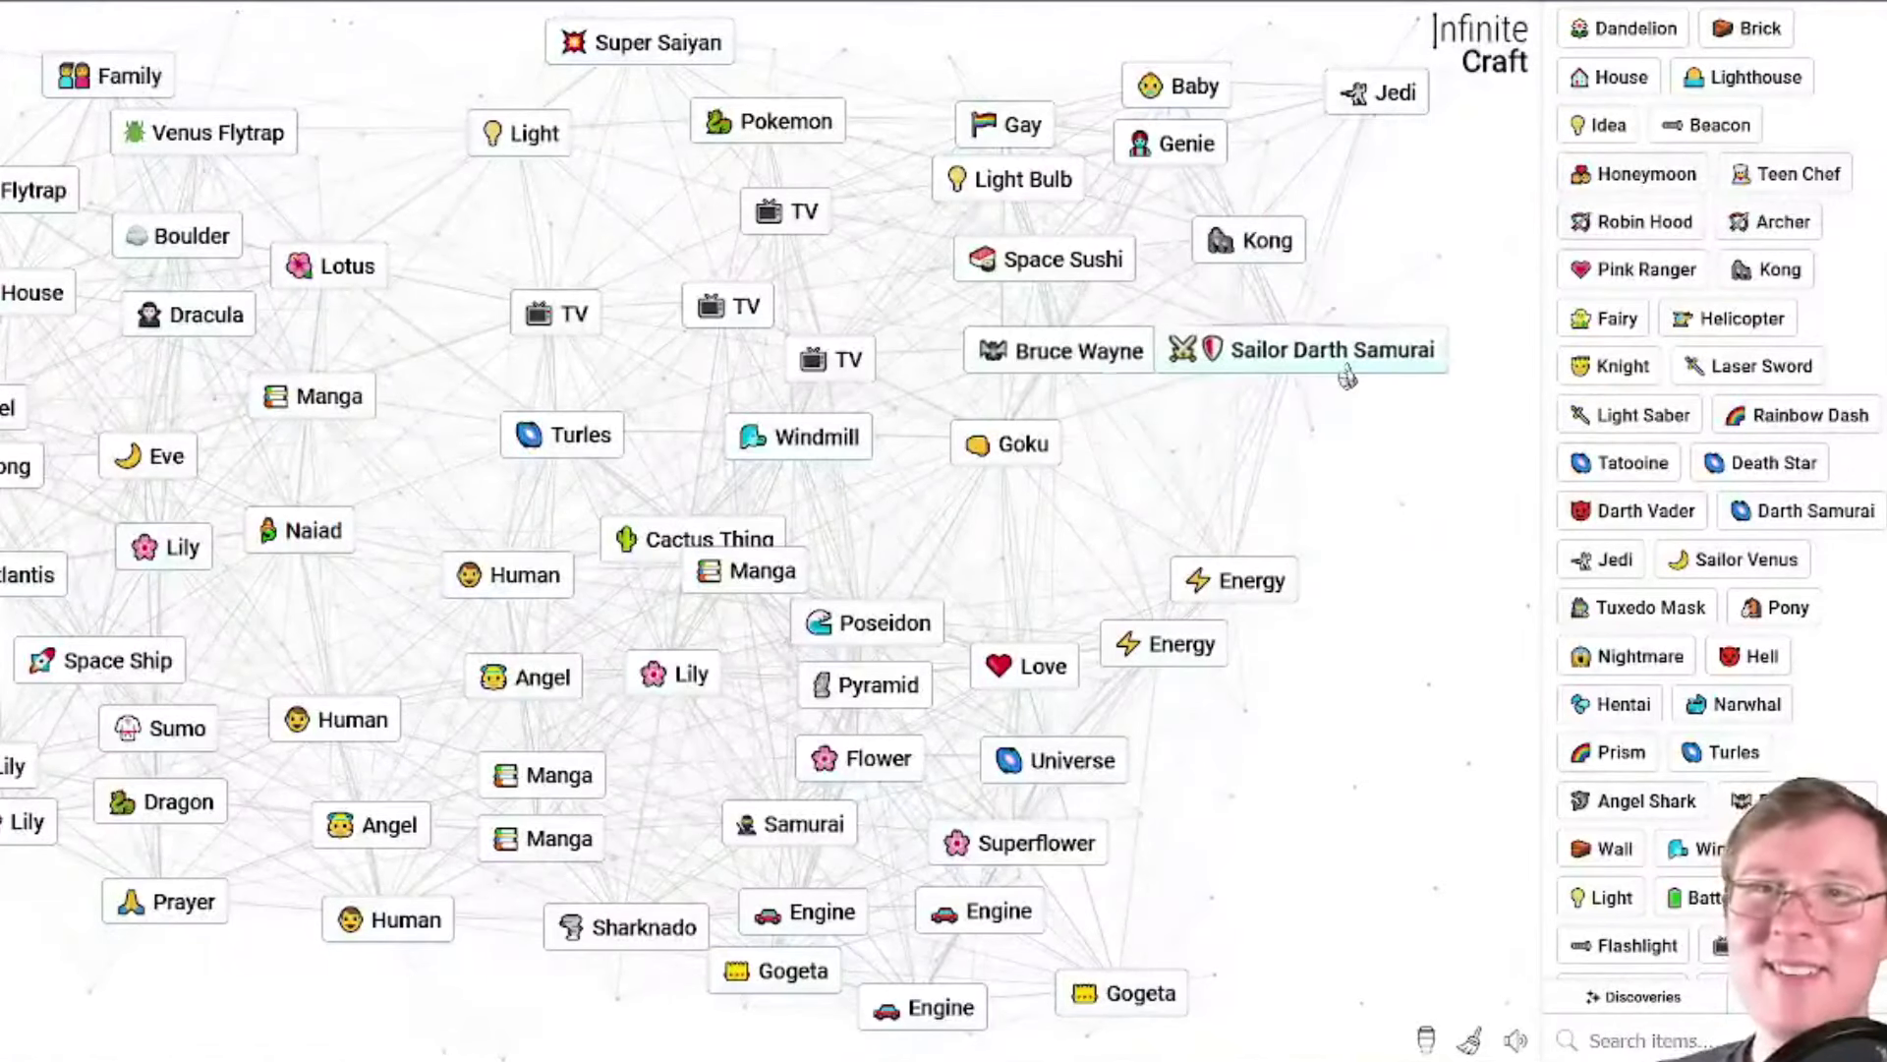
left_click_drag(1394, 95, 1276, 248)
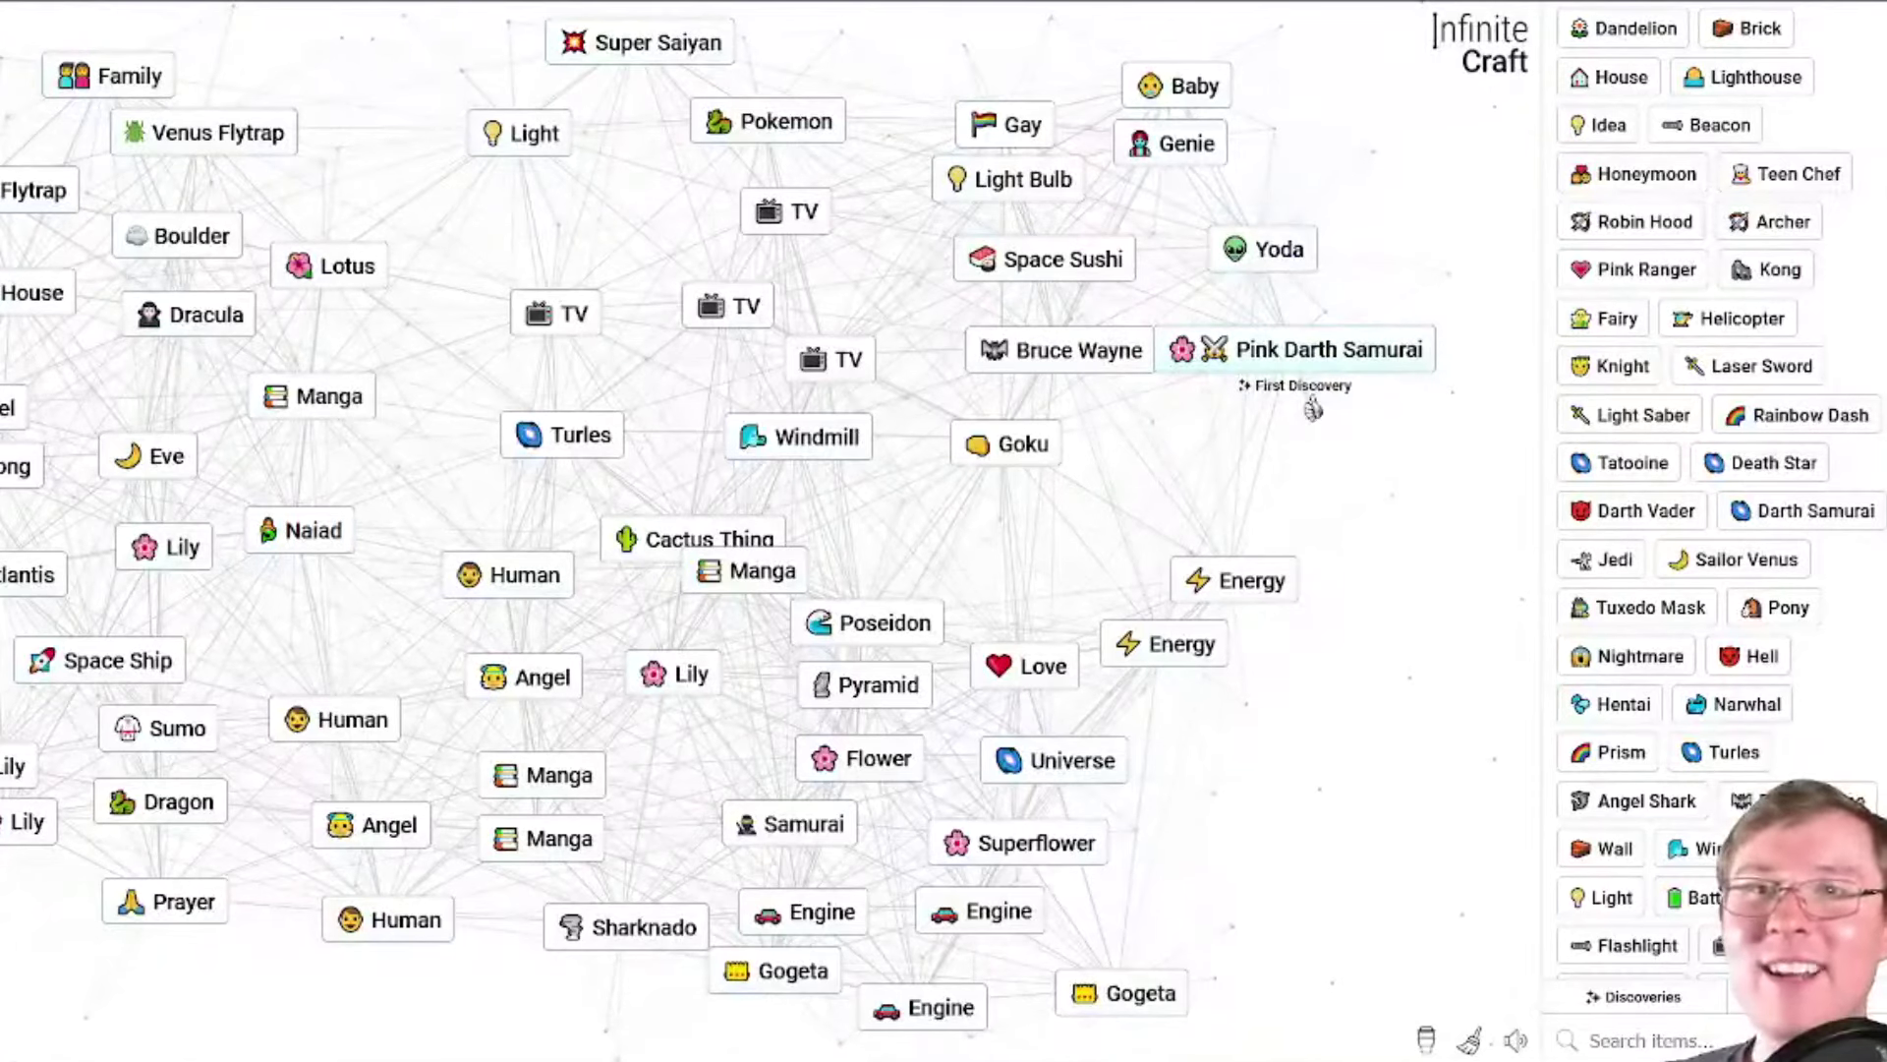
mouse_move(1323, 376)
left_mouse_down()
mouse_move(1355, 374)
mouse_move(1360, 456)
left_mouse_up()
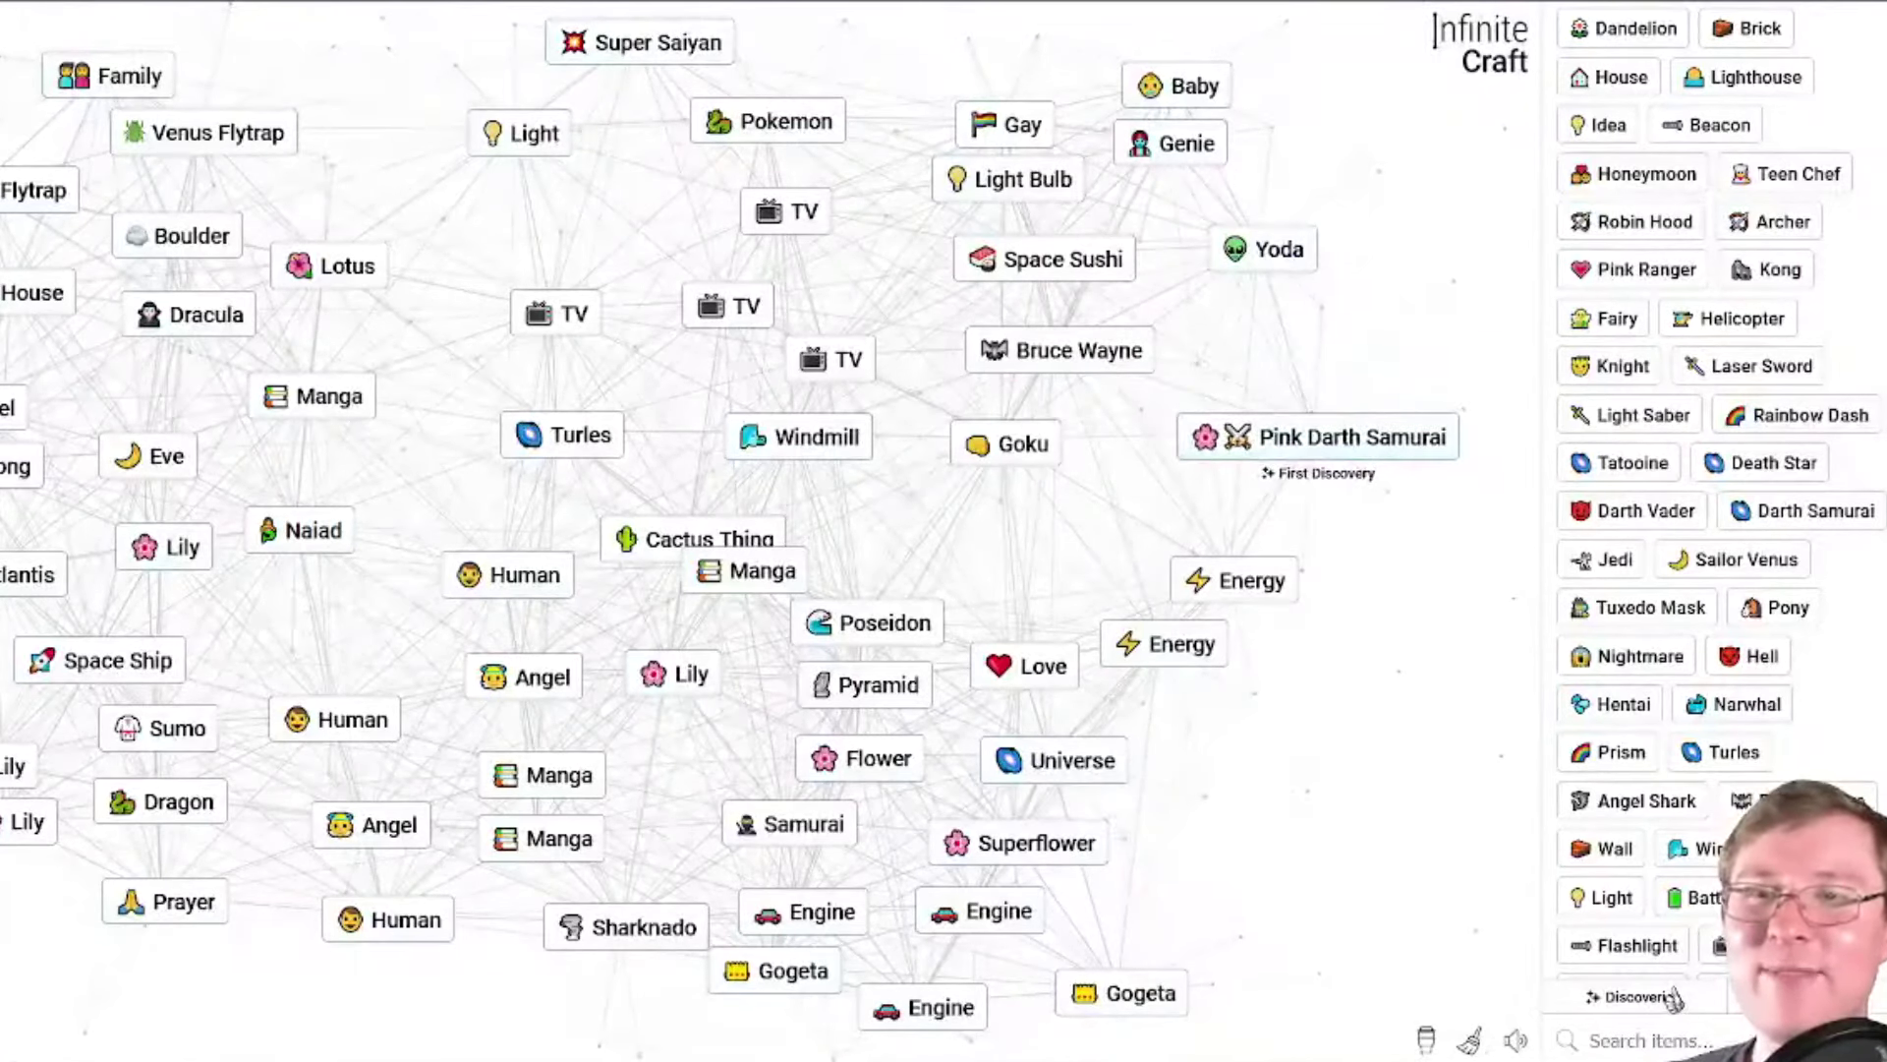
left_click(1640, 996)
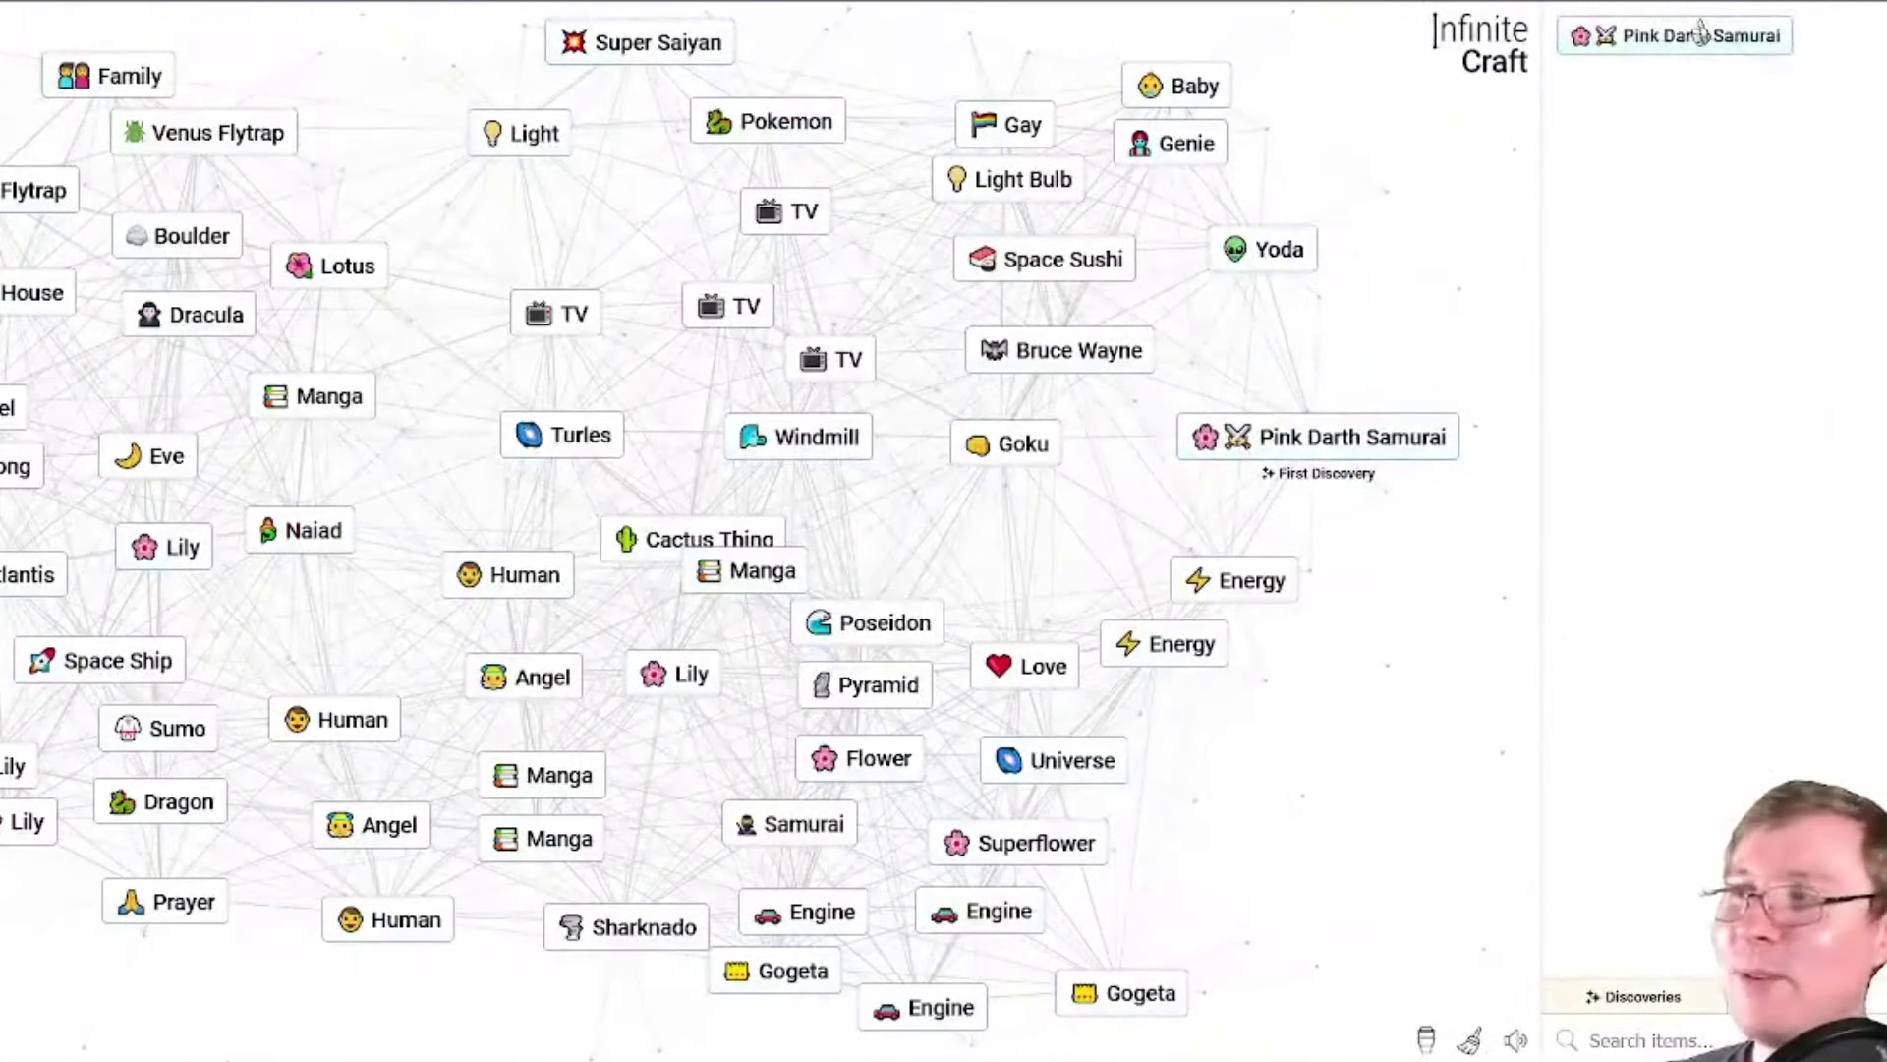